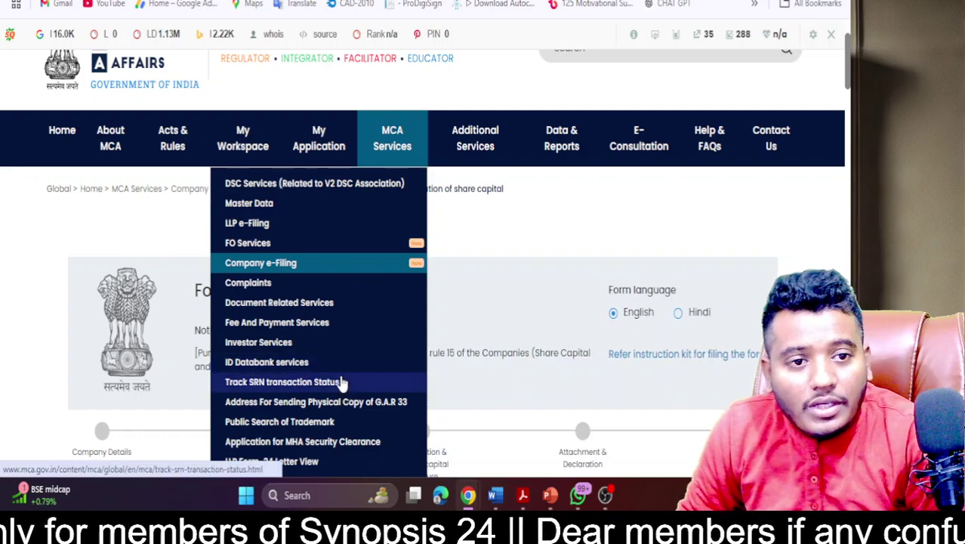
# - Open the Enquire Fees service on the MCA portal and set the fee enquiry to Company
pyautogui.moveTo(333, 242)
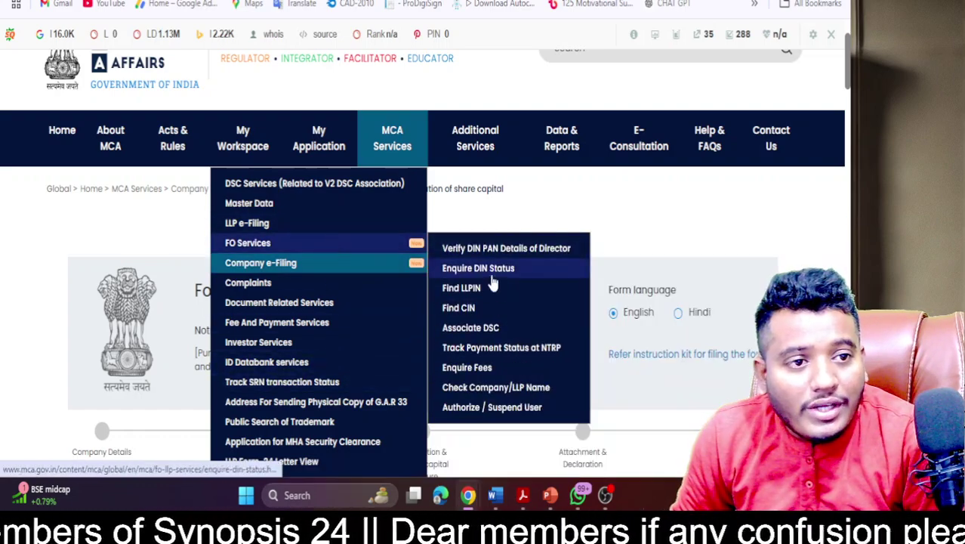
pyautogui.click(487, 370)
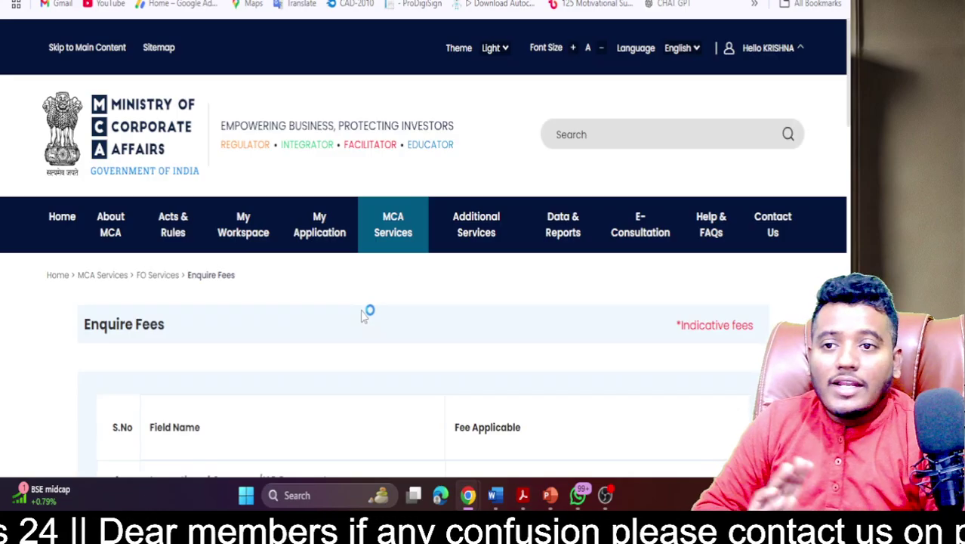
pyautogui.scroll(-6, 362, 311)
pyautogui.scroll(-5, 277, 280)
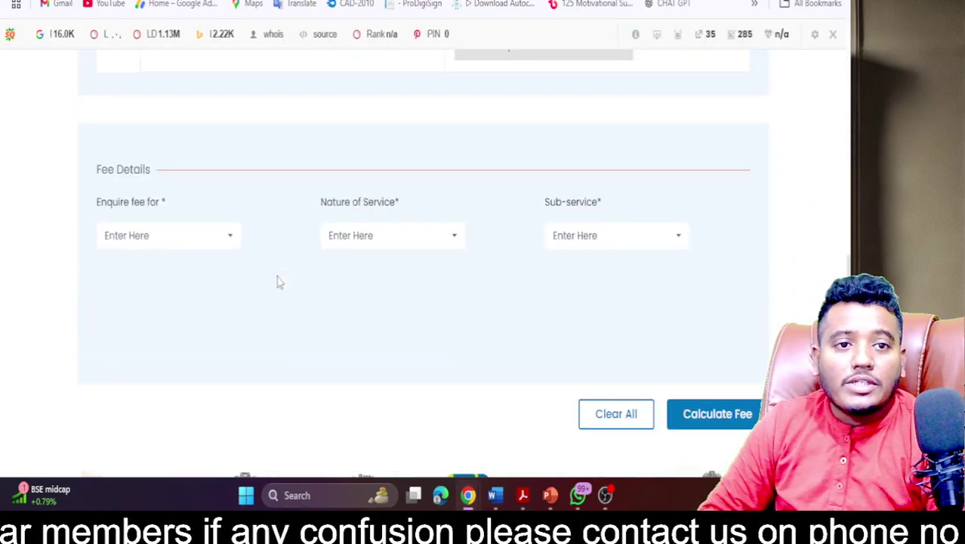
pyautogui.click(170, 240)
pyautogui.click(161, 290)
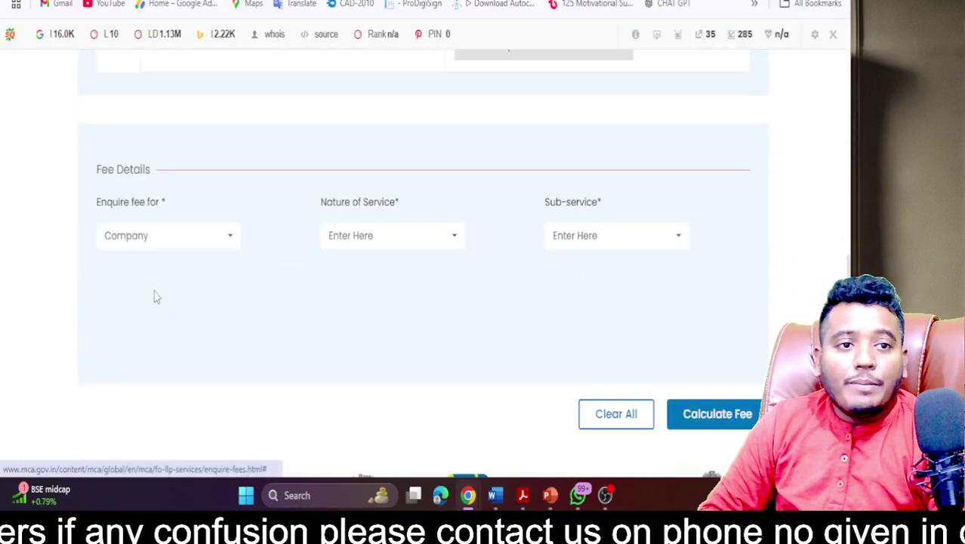
# - Choose Change in Share capital as the nature of service for the fee enquiry
pyautogui.click(398, 243)
pyautogui.scroll(-10, 390, 323)
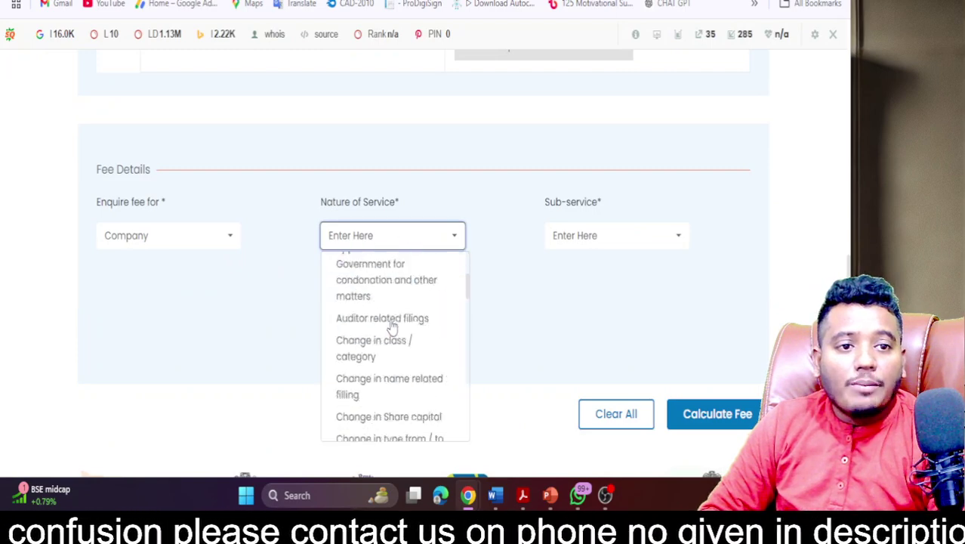
pyautogui.scroll(-1, 392, 325)
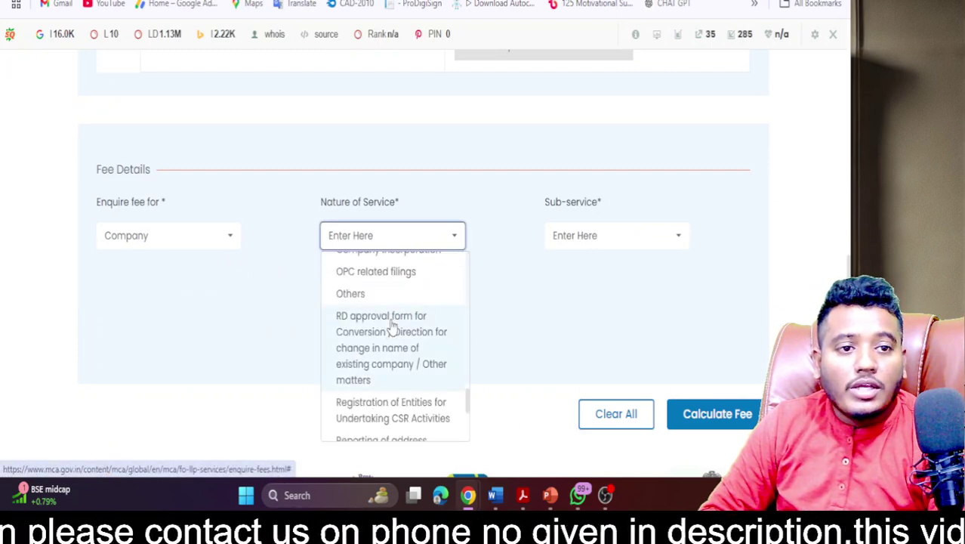
pyautogui.scroll(-4, 392, 325)
pyautogui.scroll(-3, 394, 340)
pyautogui.scroll(3, 397, 324)
pyautogui.scroll(12, 394, 308)
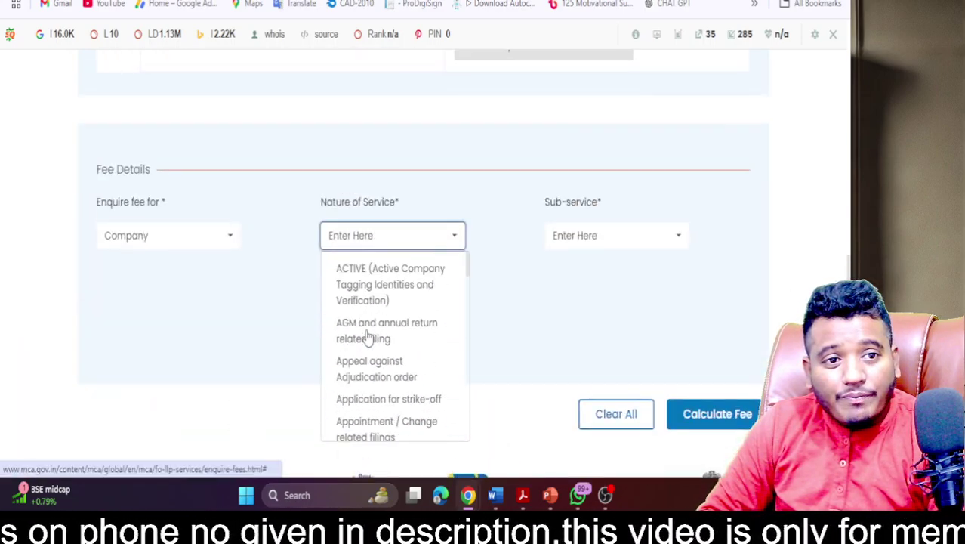
pyautogui.scroll(-3, 368, 338)
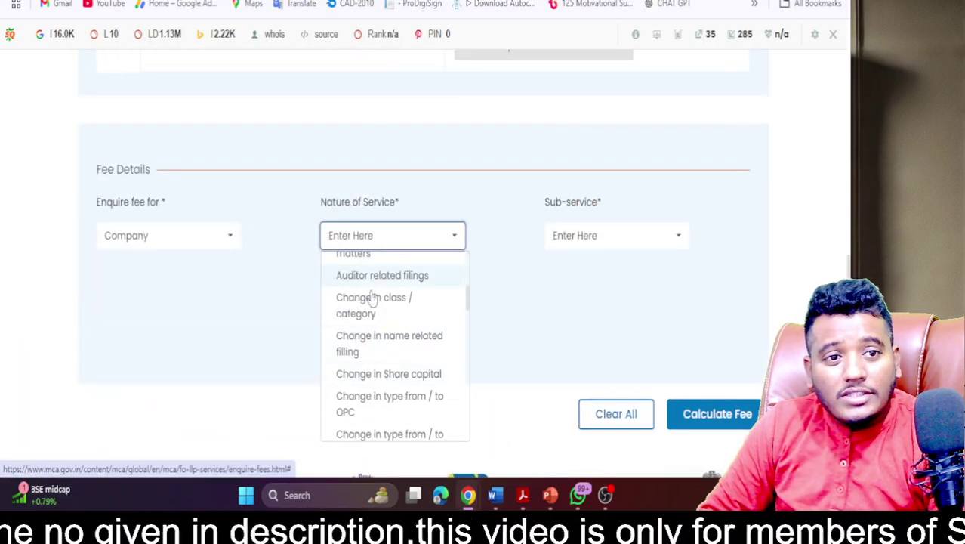
pyautogui.scroll(-3, 377, 324)
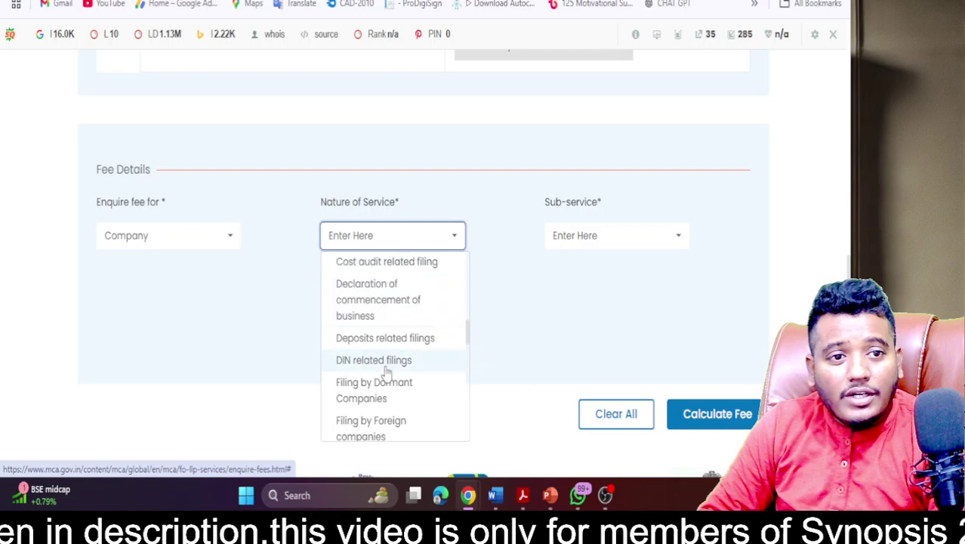
pyautogui.scroll(-1, 385, 377)
pyautogui.scroll(-3, 380, 401)
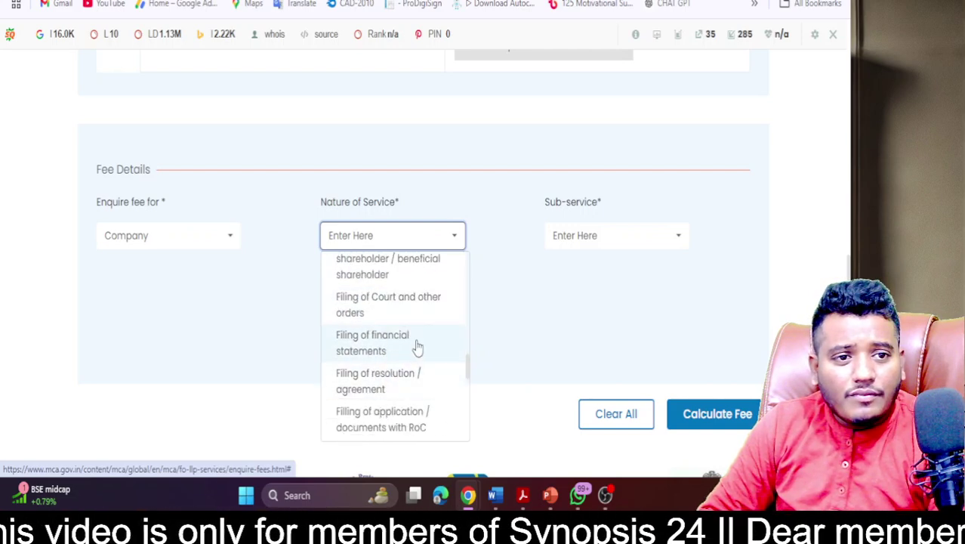
pyautogui.scroll(-3, 408, 362)
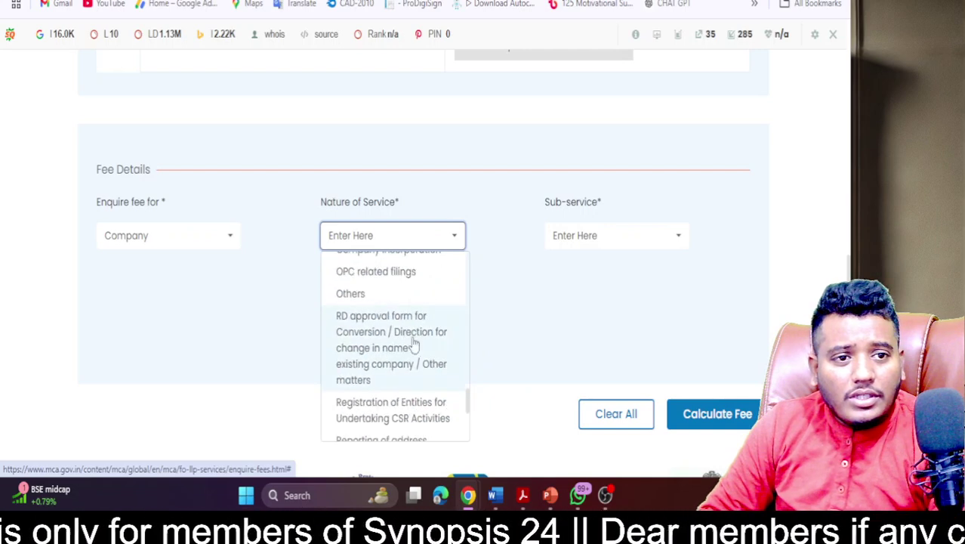
pyautogui.scroll(-3, 401, 412)
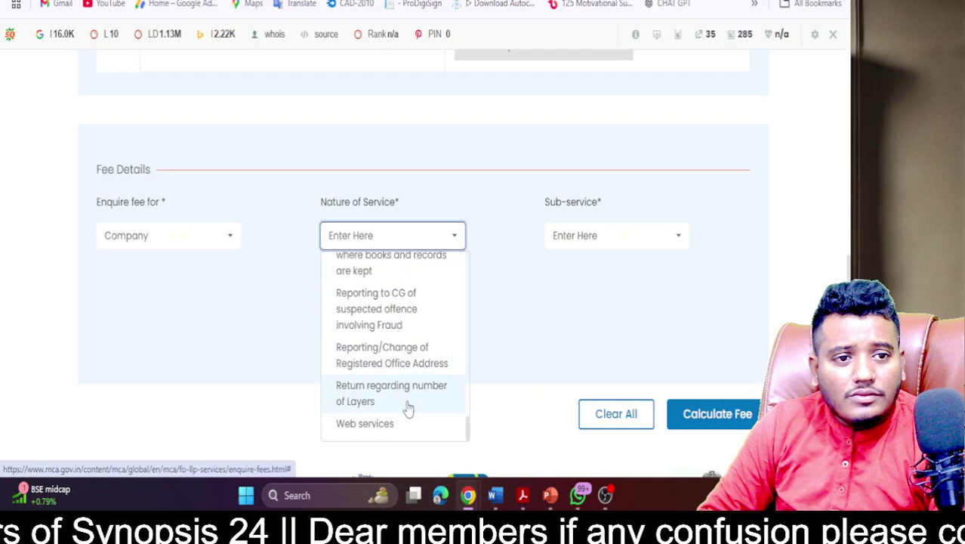
pyautogui.scroll(-3, 408, 406)
pyautogui.scroll(3, 406, 386)
pyautogui.scroll(4, 402, 353)
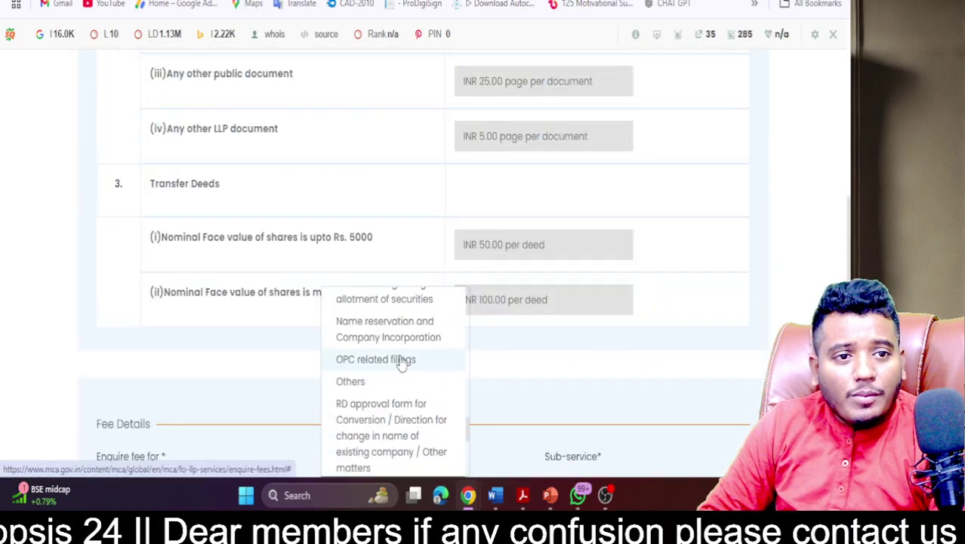
pyautogui.scroll(3, 416, 347)
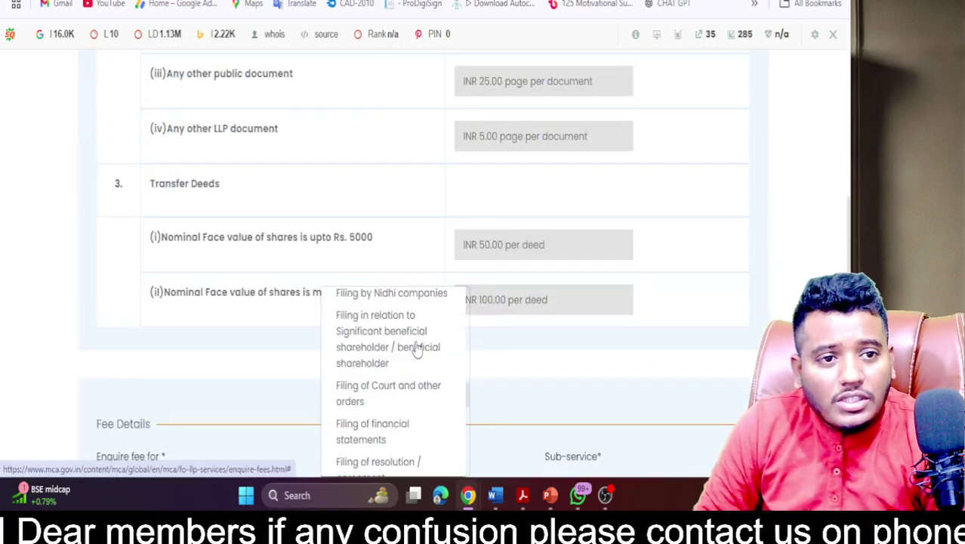
pyautogui.scroll(3, 408, 366)
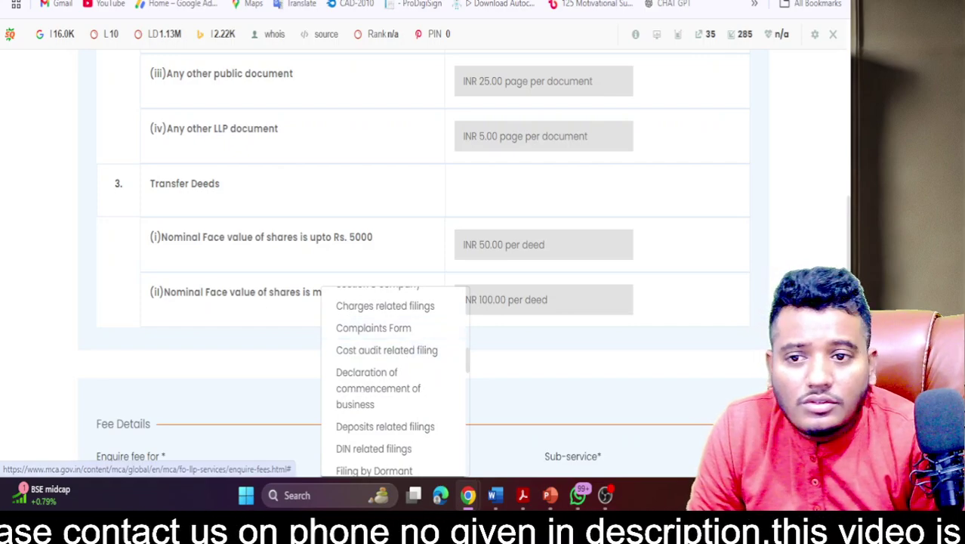
pyautogui.click(420, 350)
pyautogui.scroll(-3, 344, 325)
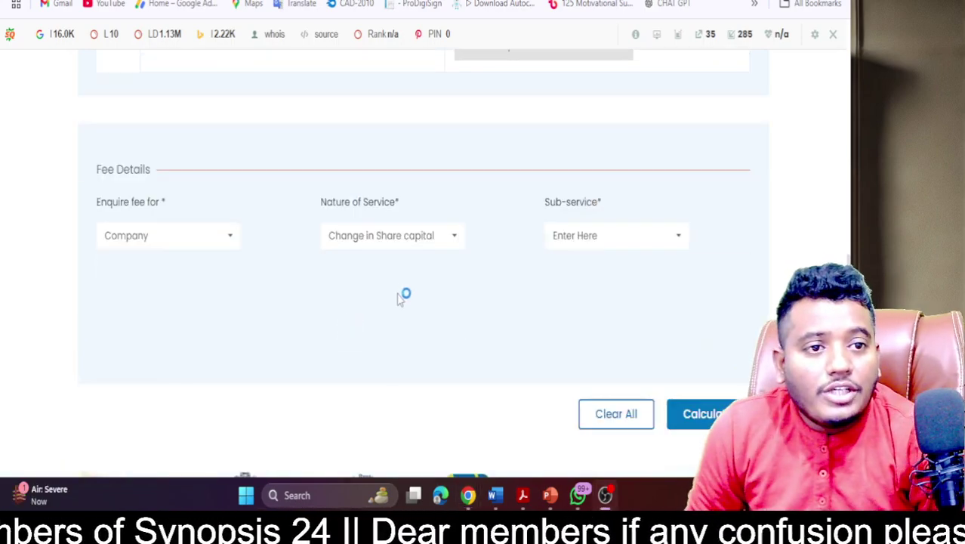
# - Select the authorised share capital alteration sub-service (Form no. SH-7) with the purpose Increase in share capital independently by company
pyautogui.click(599, 240)
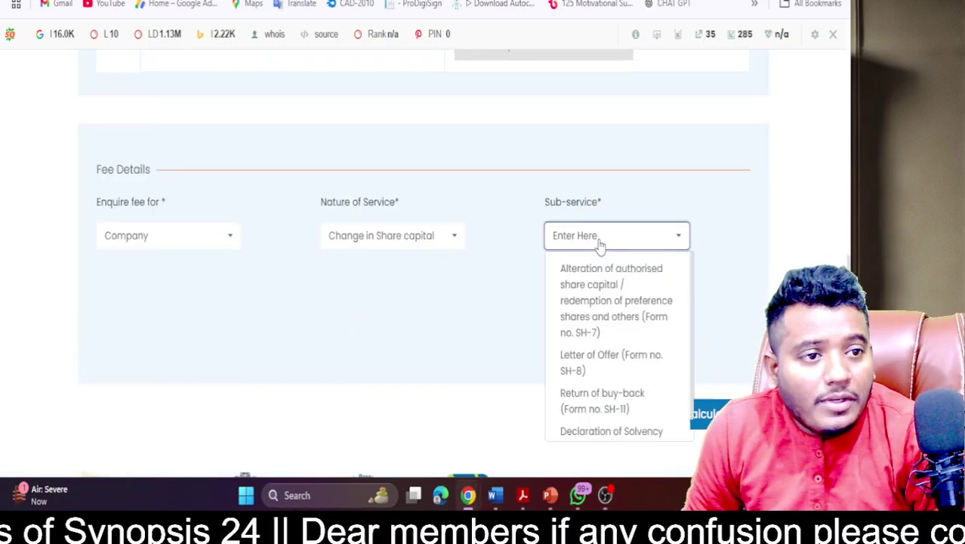
pyautogui.click(618, 306)
pyautogui.scroll(-3, 194, 368)
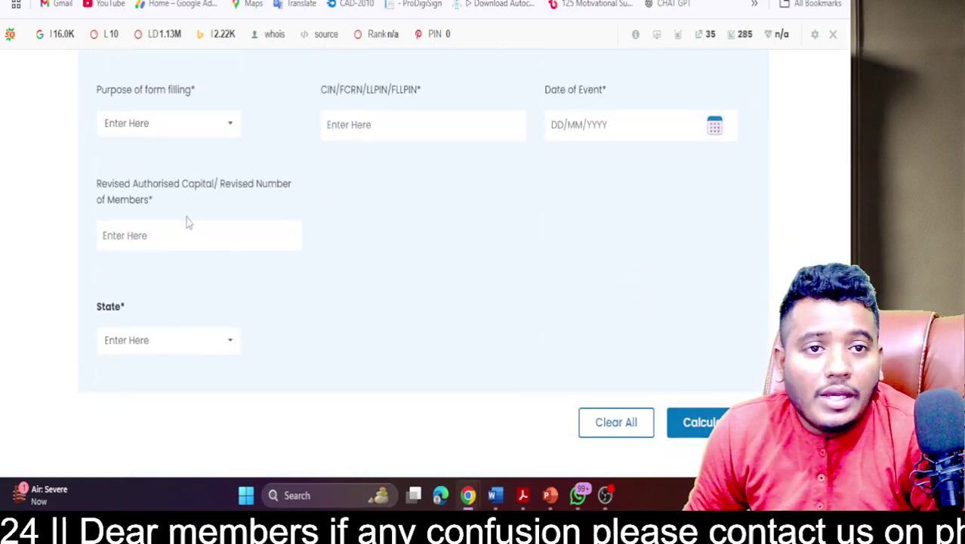
pyautogui.click(174, 138)
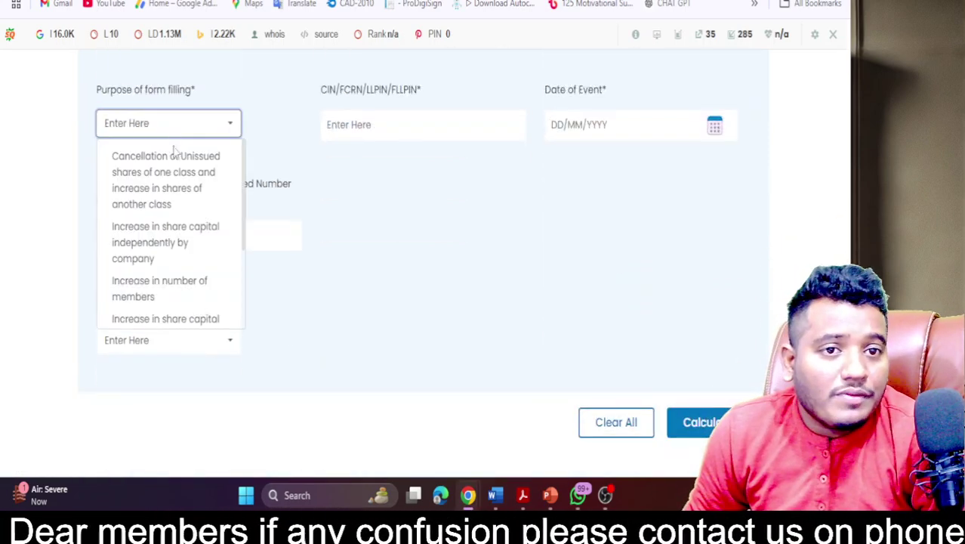
pyautogui.click(178, 260)
# - Check the CIN and revised authorised capital fields without filling them, and set the state to Uttarakhand
pyautogui.click(385, 136)
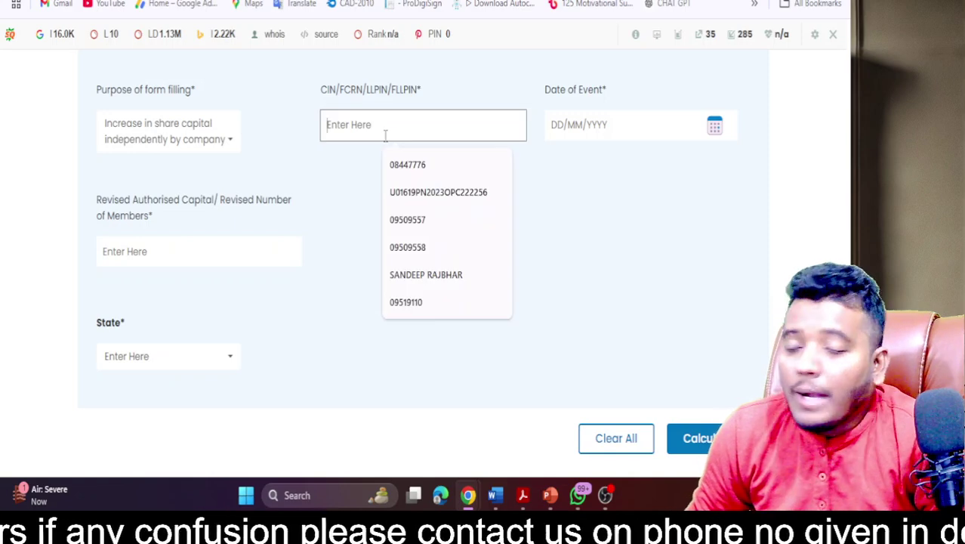
pyautogui.click(344, 183)
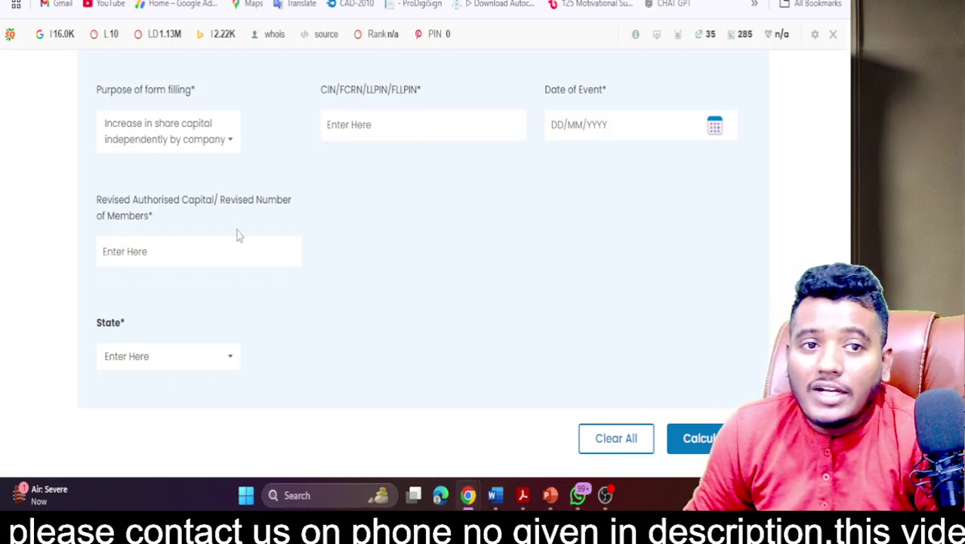
pyautogui.click(184, 261)
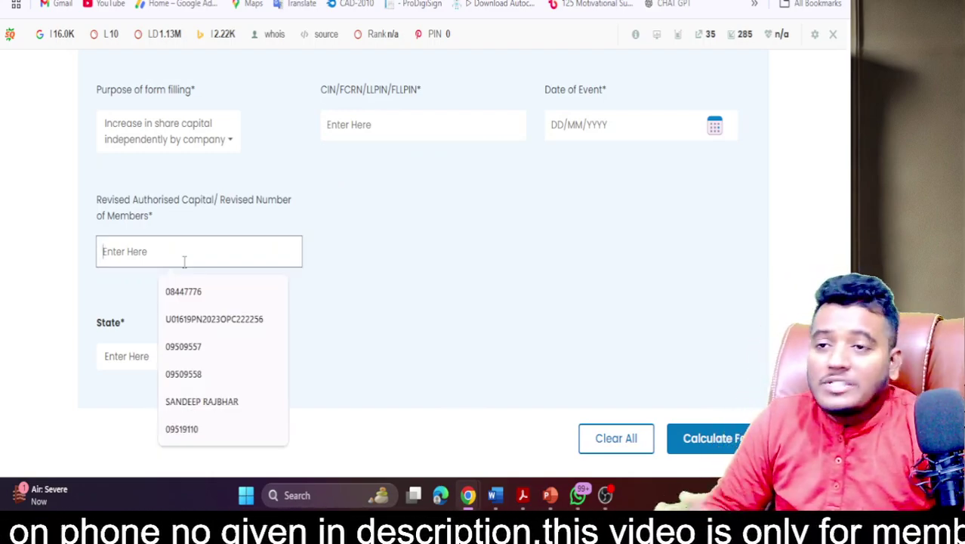
pyautogui.click(136, 355)
pyautogui.scroll(-10, 151, 261)
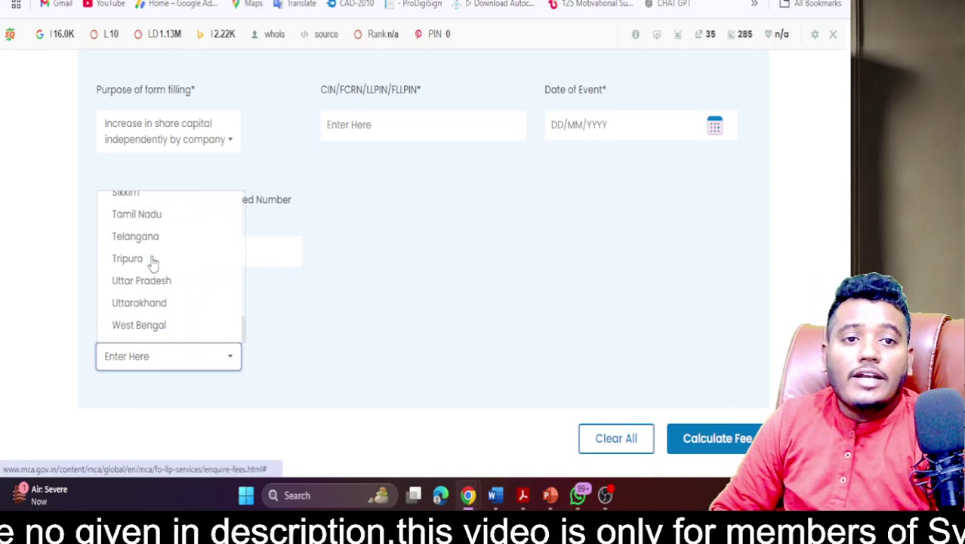
pyautogui.click(142, 304)
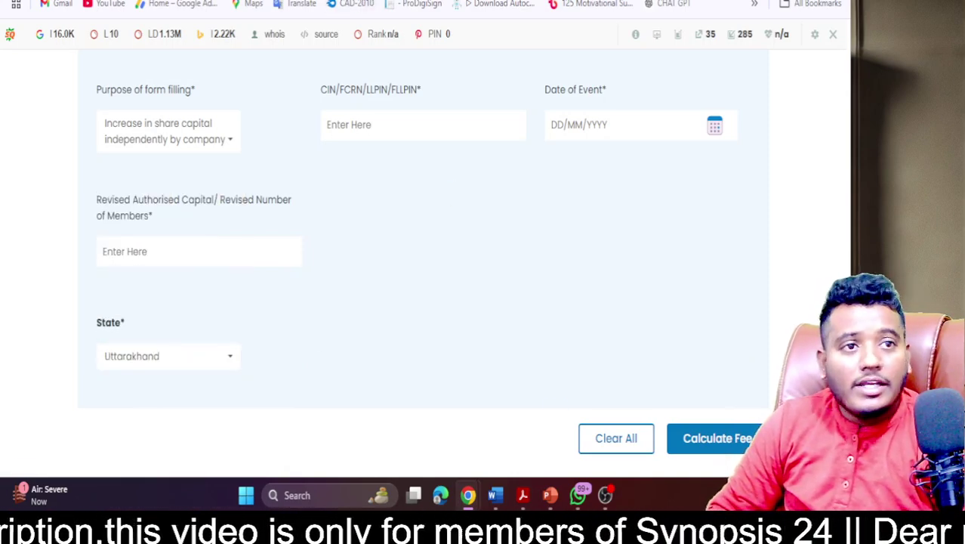
# - Return to the open Form No. SH-7 page and look over its stages, company information and purpose section
pyautogui.click(453, 2)
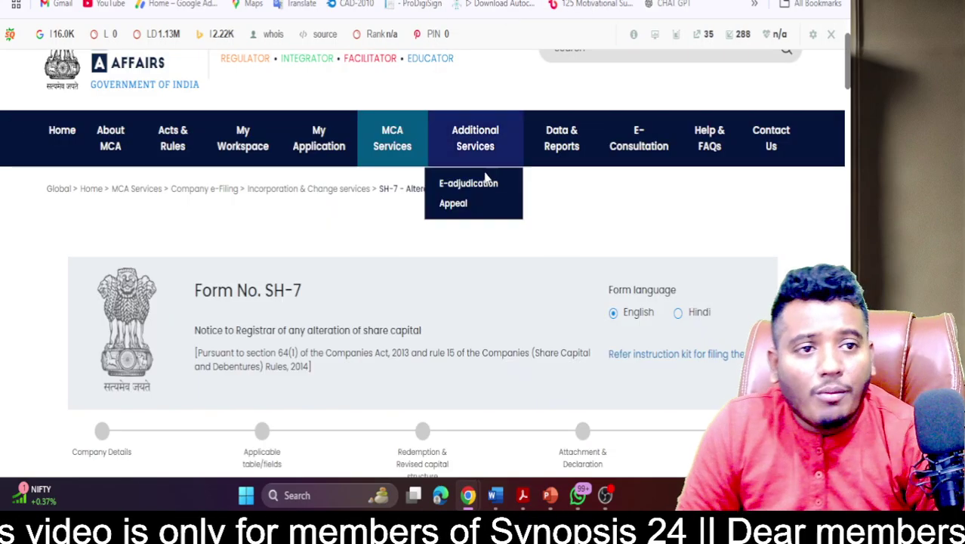
pyautogui.scroll(-4, 480, 211)
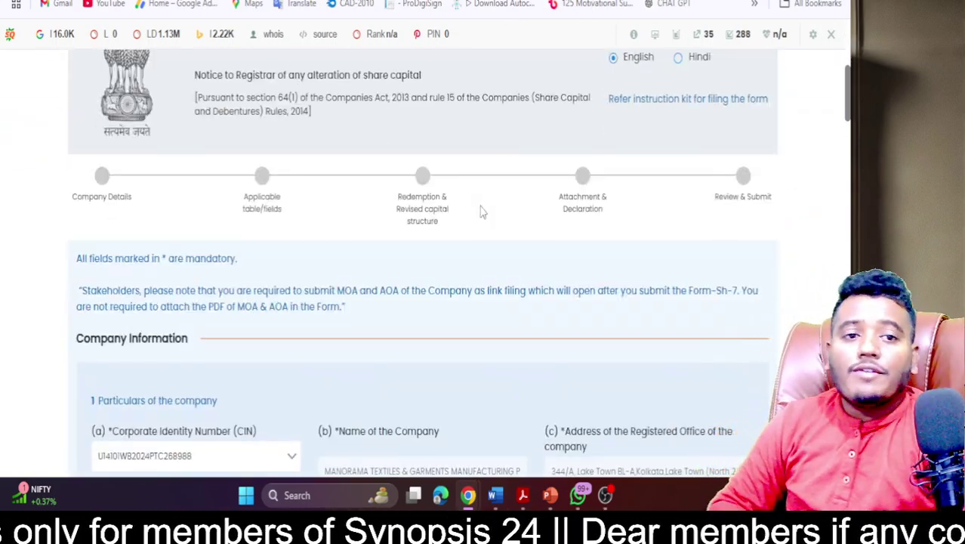
pyautogui.scroll(3, 480, 211)
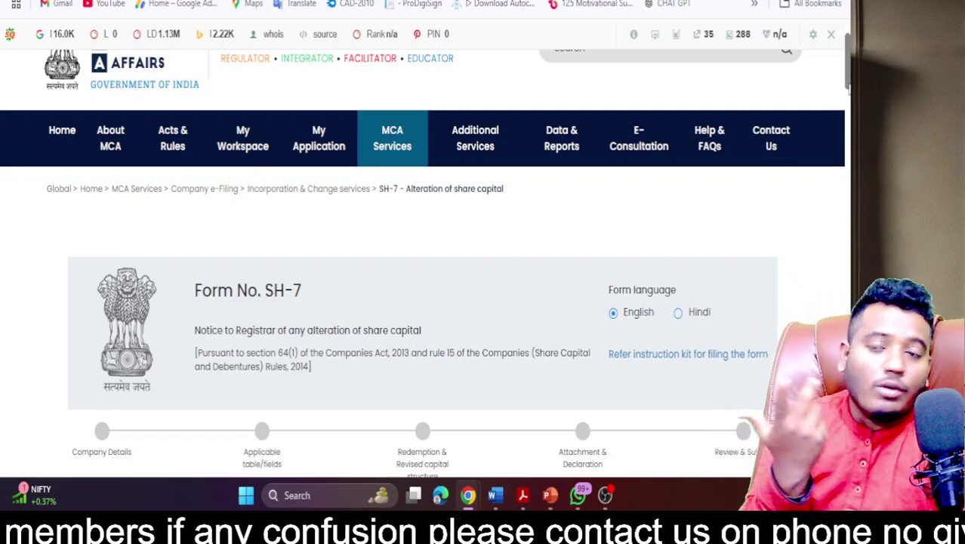
pyautogui.moveTo(846, 89); pyautogui.dragTo(846, 191)
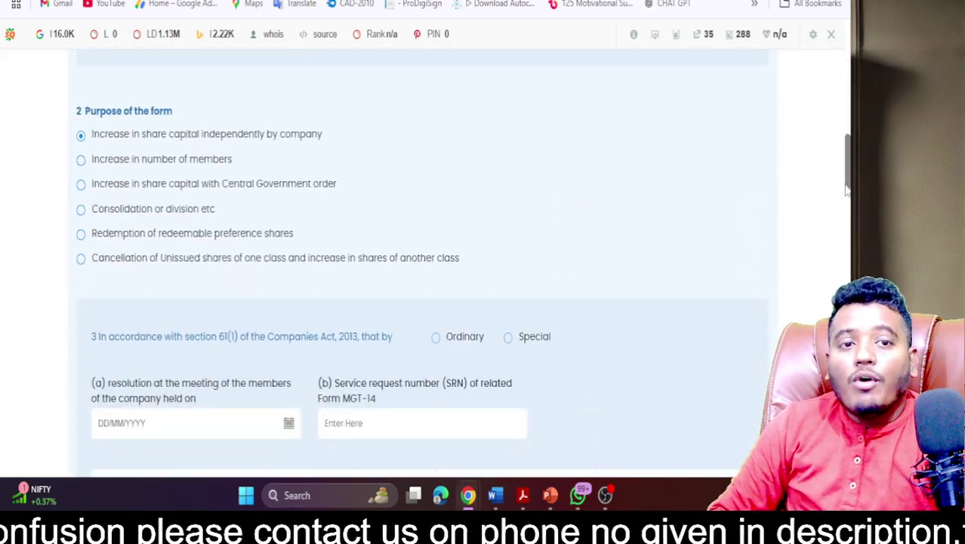
pyautogui.scroll(15, 847, 191)
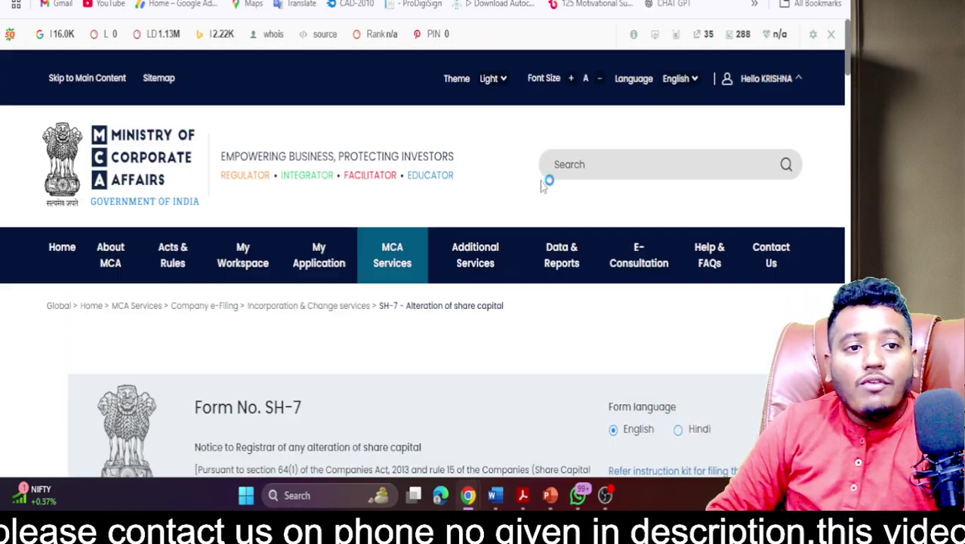
# - Show where the Incorporation & Change services forms are found within the Company e-Filing services
pyautogui.moveTo(392, 253)
pyautogui.moveTo(371, 383)
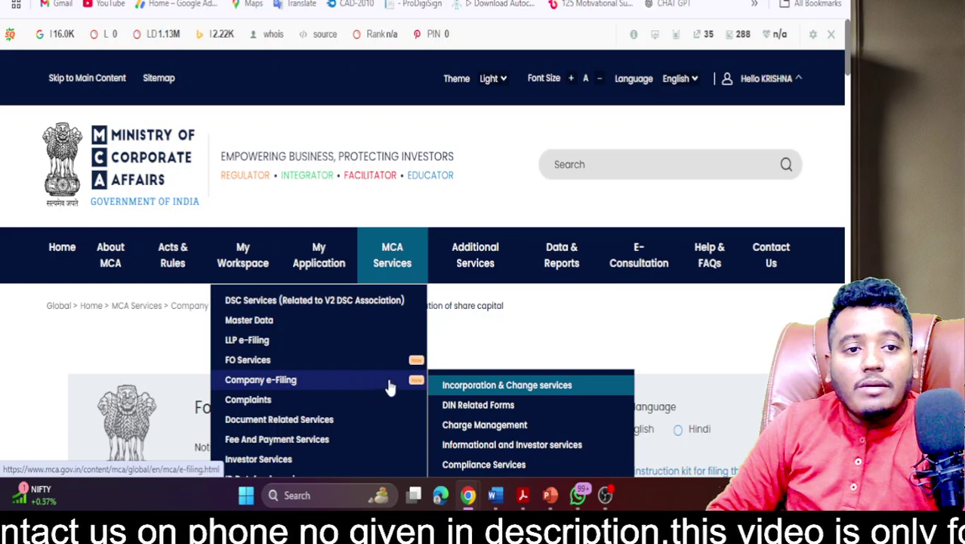
pyautogui.moveTo(487, 393)
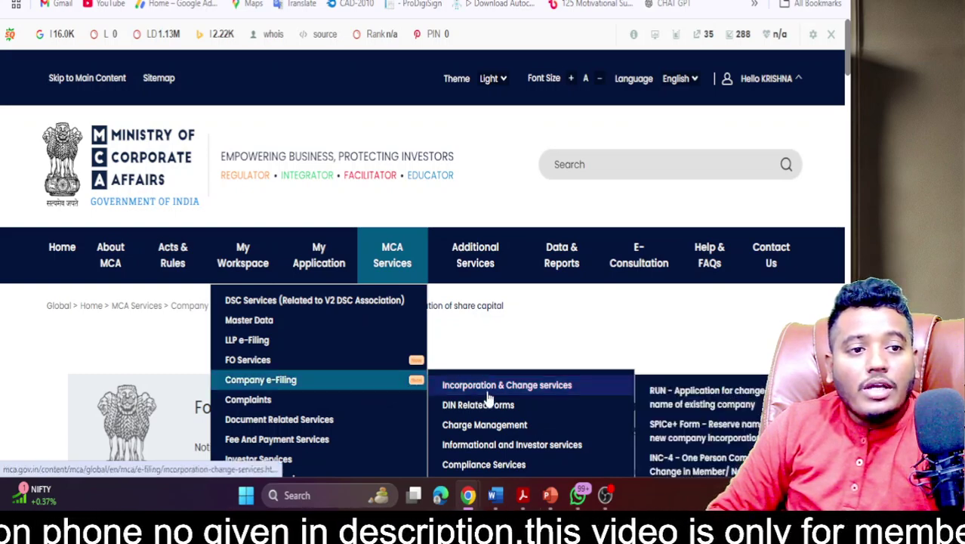
pyautogui.scroll(-1, 669, 404)
pyautogui.scroll(-1, 669, 404)
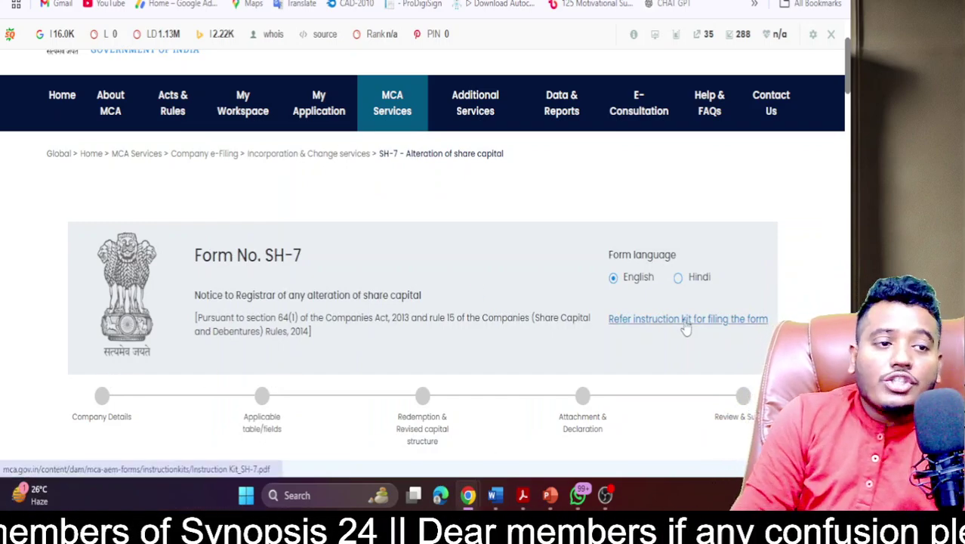
# - Review the purpose options in section 2 of Form SH-7 and highlight the text Increase in share capital independently by company
pyautogui.scroll(-10, 429, 312)
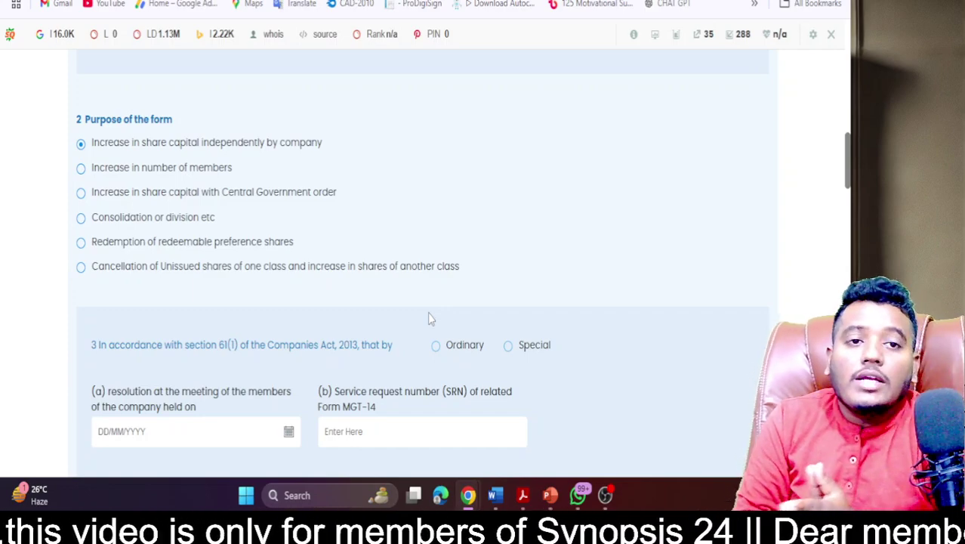
pyautogui.scroll(-3, 431, 319)
pyautogui.scroll(3, 430, 319)
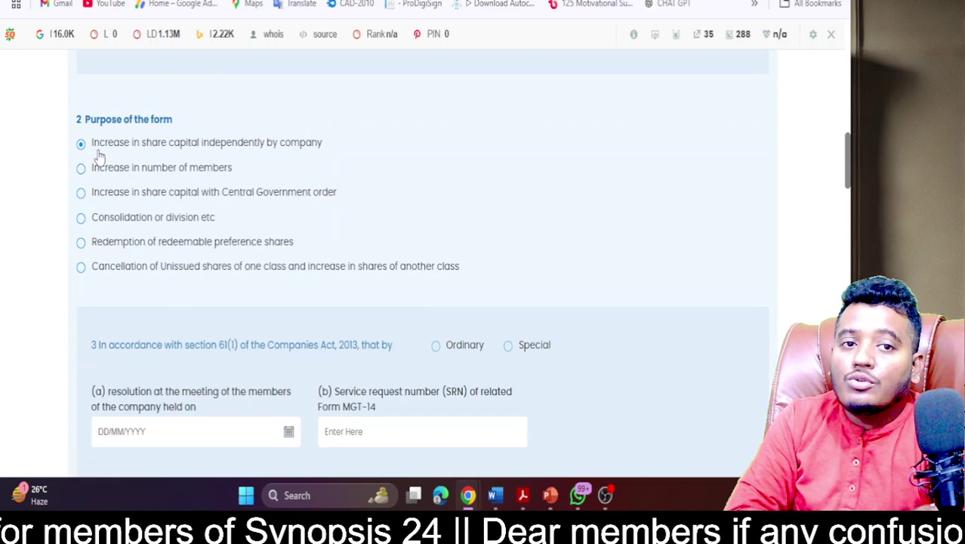
pyautogui.moveTo(99, 154); pyautogui.dragTo(327, 151)
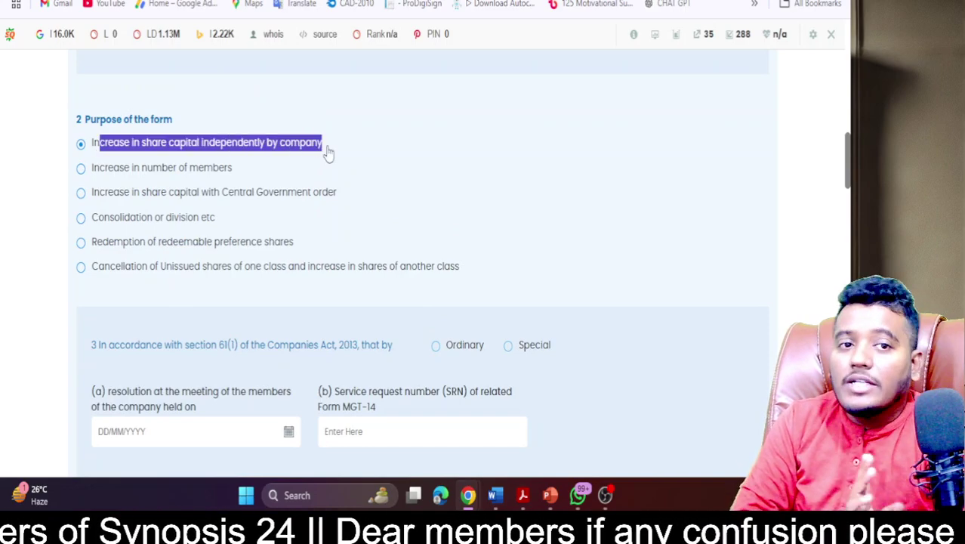
# - Compare the purpose options in section 2 with section 3 and highlight the increase in share capital independently by company option again
pyautogui.click(328, 152)
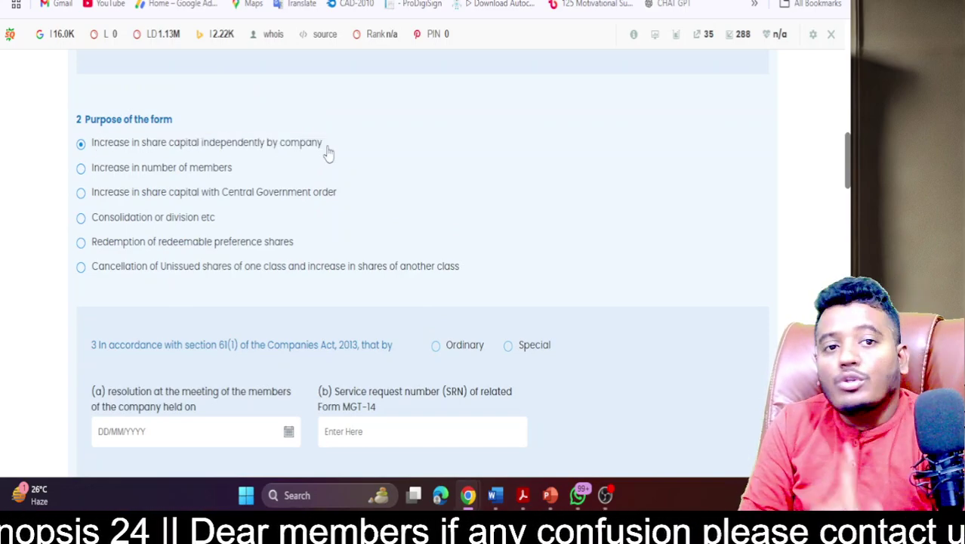
pyautogui.scroll(-3, 324, 173)
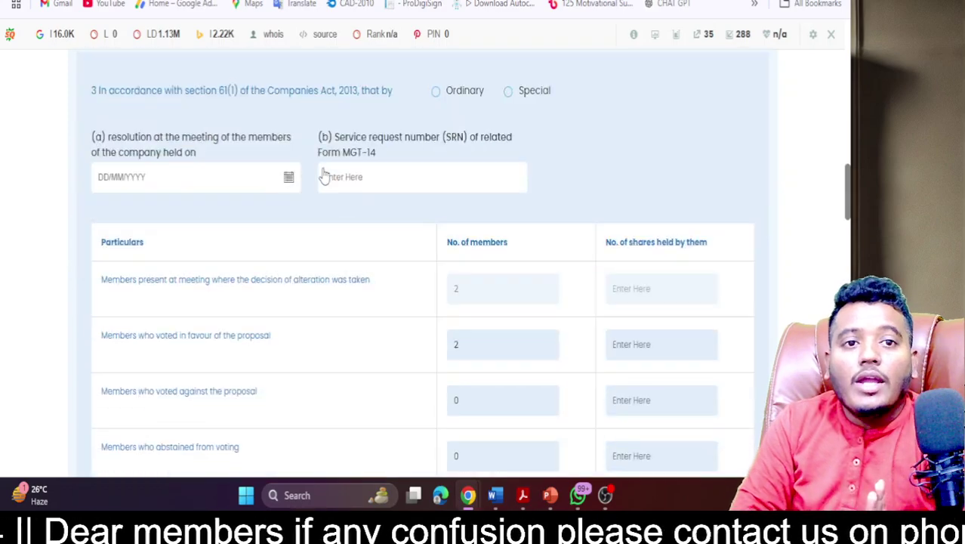
pyautogui.scroll(3, 155, 144)
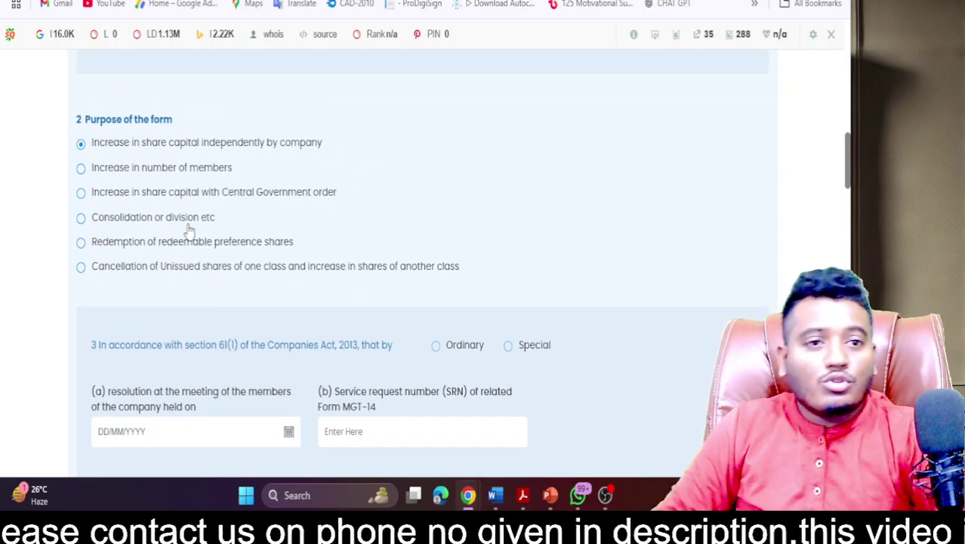
pyautogui.moveTo(99, 143); pyautogui.dragTo(302, 151)
pyautogui.scroll(-3, 301, 155)
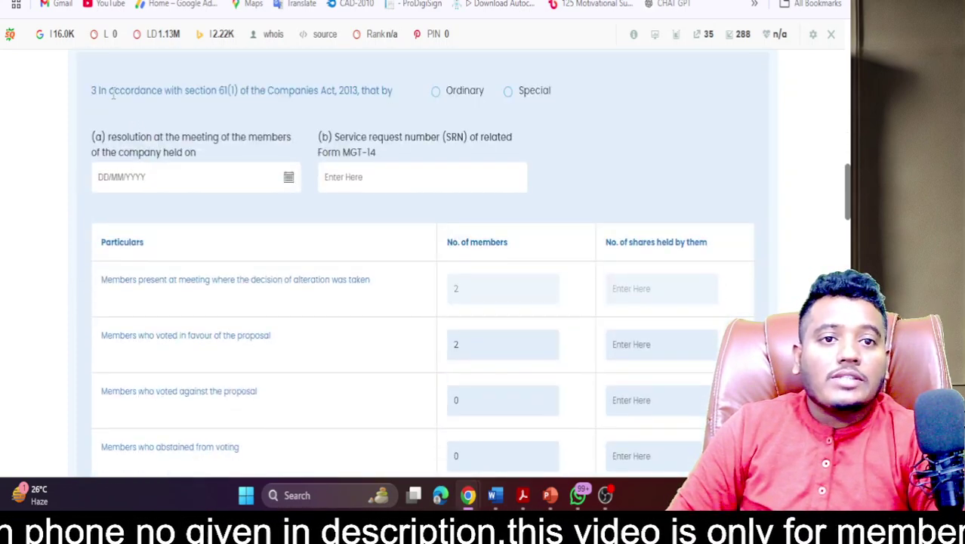
# - Highlight the section 61(1) wording in section 3 and the label for the members' meeting resolution date
pyautogui.moveTo(114, 90); pyautogui.dragTo(371, 91)
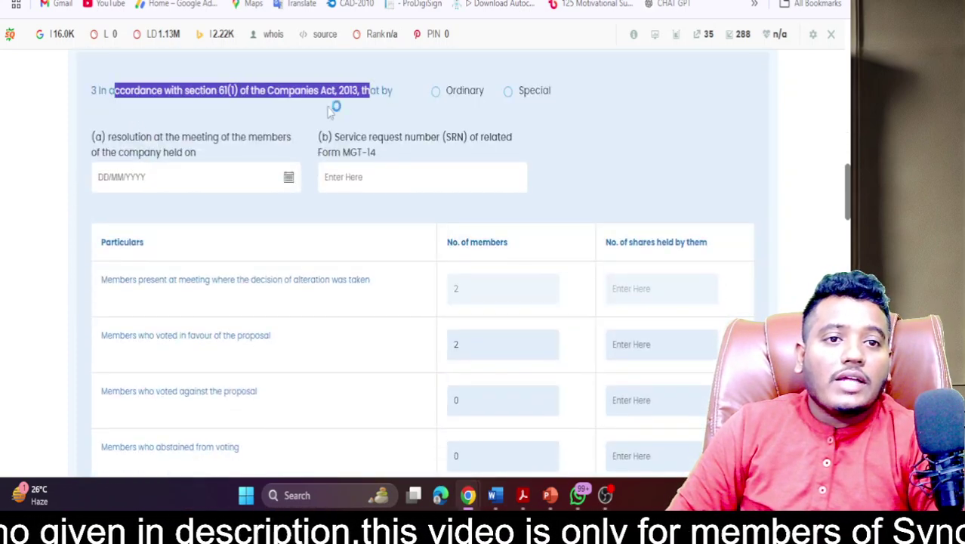
pyautogui.moveTo(117, 139)
pyautogui.mouseDown()
pyautogui.moveTo(217, 139)
pyautogui.moveTo(212, 155)
pyautogui.moveTo(242, 147)
pyautogui.moveTo(183, 156)
pyautogui.moveTo(200, 155)
pyautogui.moveTo(108, 144)
pyautogui.mouseUp()
pyautogui.click(201, 162)
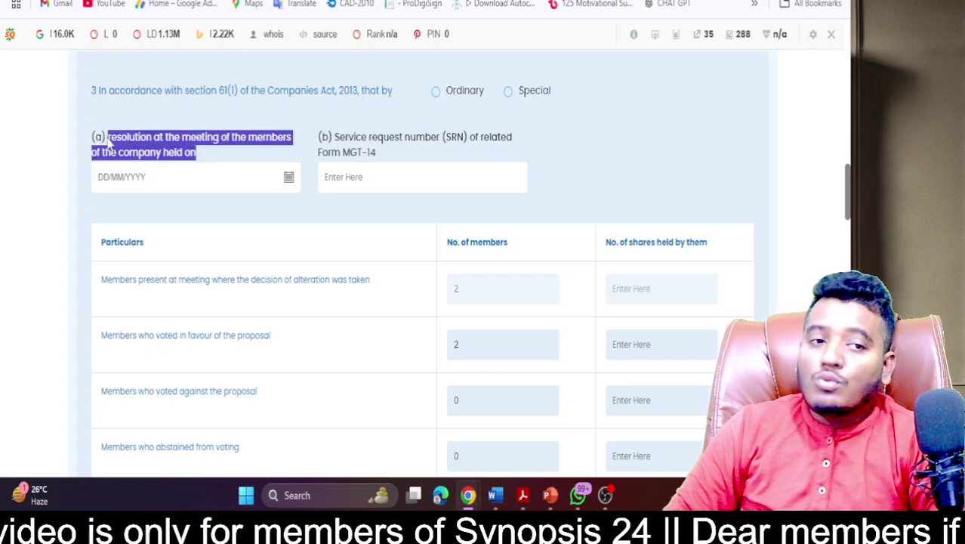
pyautogui.click(274, 142)
pyautogui.tripleClick(273, 140)
pyautogui.click(271, 148)
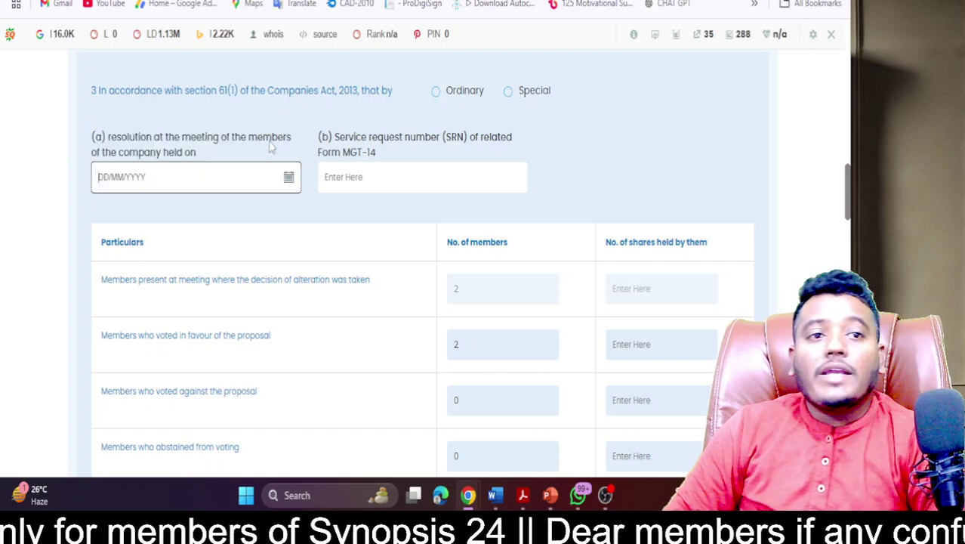
pyautogui.doubleClick(271, 148)
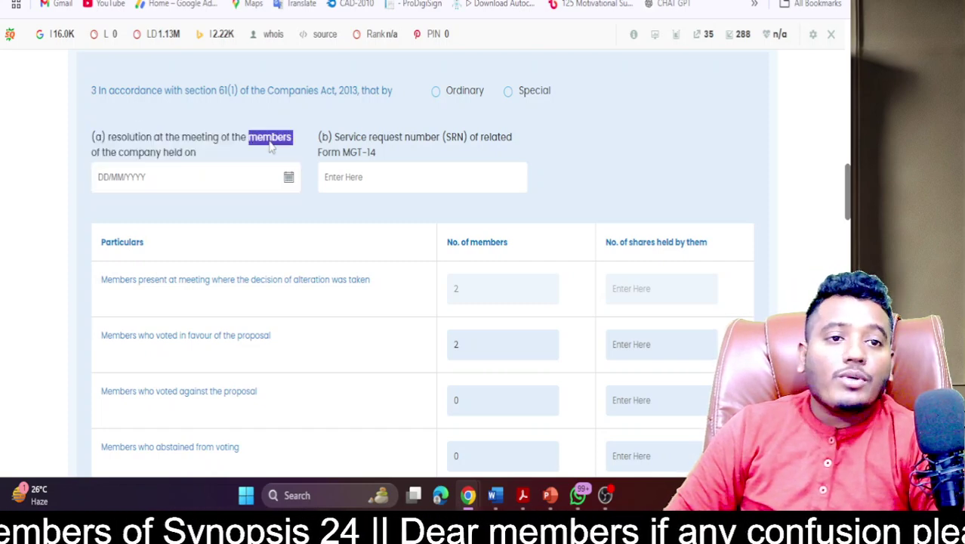
# - Set the date of the members' meeting resolution in section 3(a) to 25/12/2024
pyautogui.click(278, 174)
pyautogui.click(289, 177)
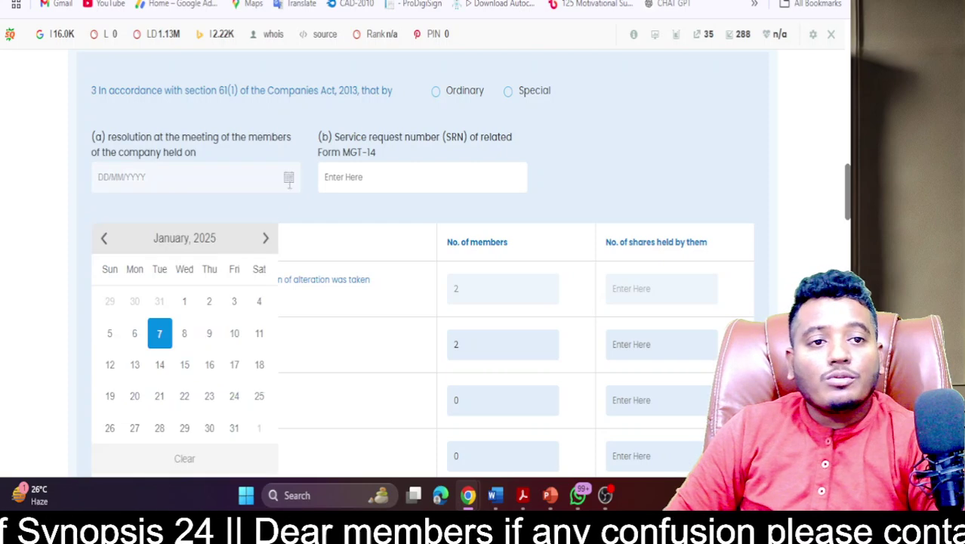
pyautogui.click(104, 239)
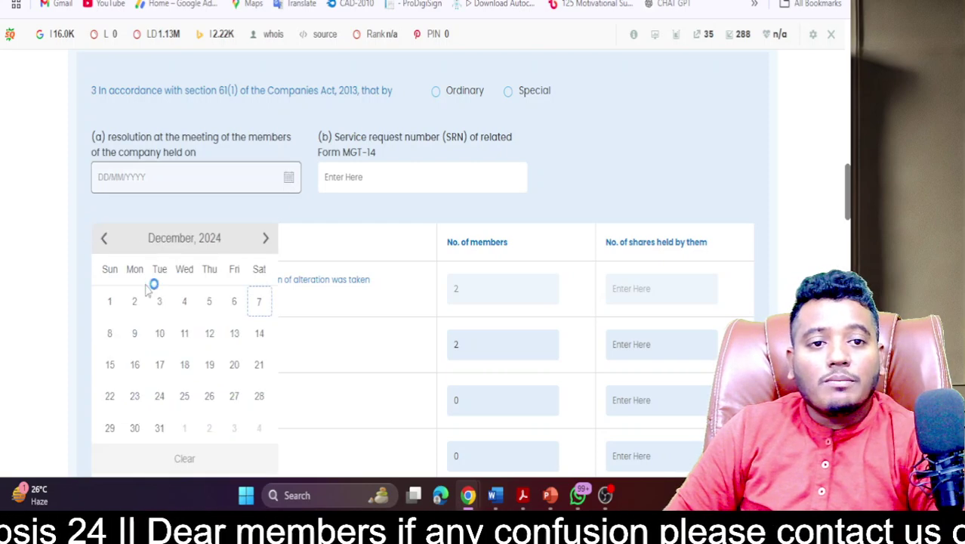
pyautogui.click(189, 405)
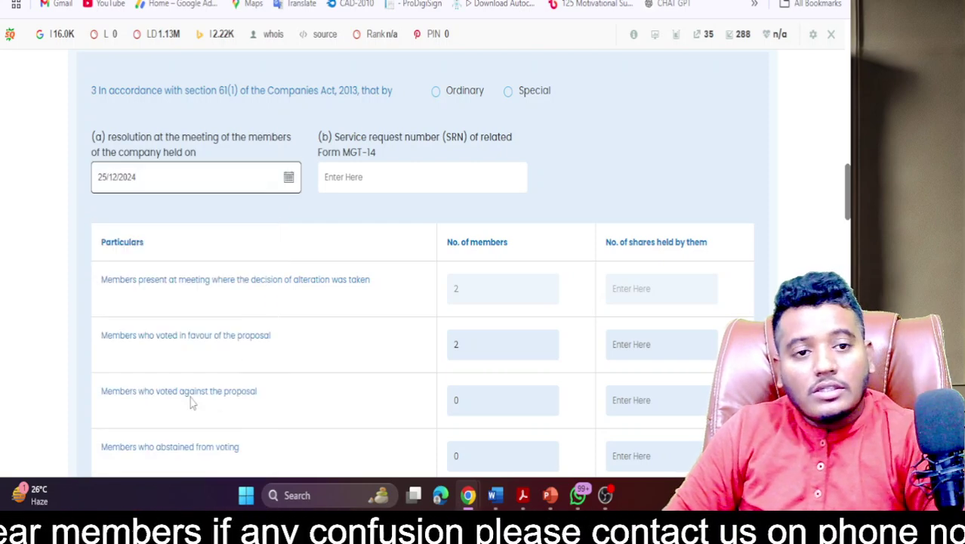
# - Choose Ordinary as the resolution type in section 3 and point out the Form MGT-14 SRN field without filling it
pyautogui.click(377, 178)
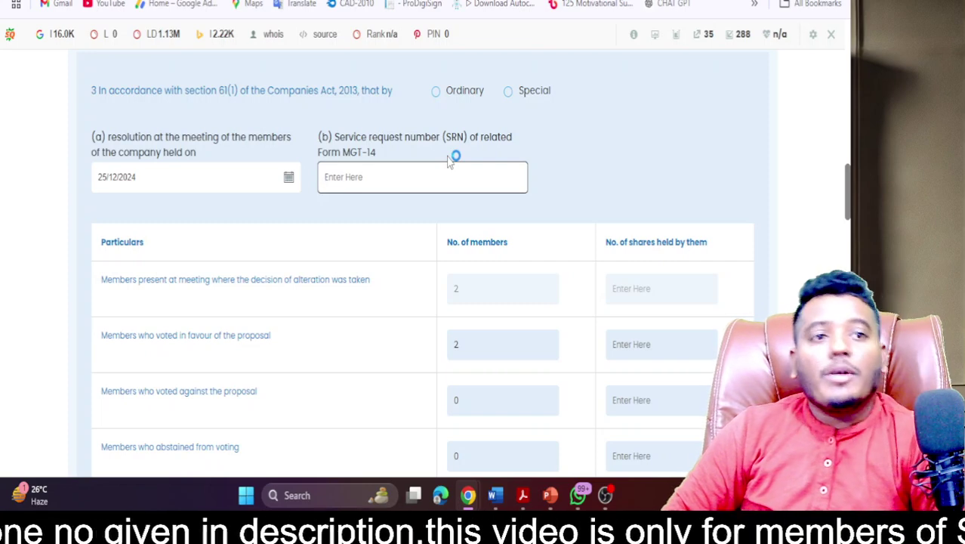
pyautogui.click(438, 94)
pyautogui.click(512, 94)
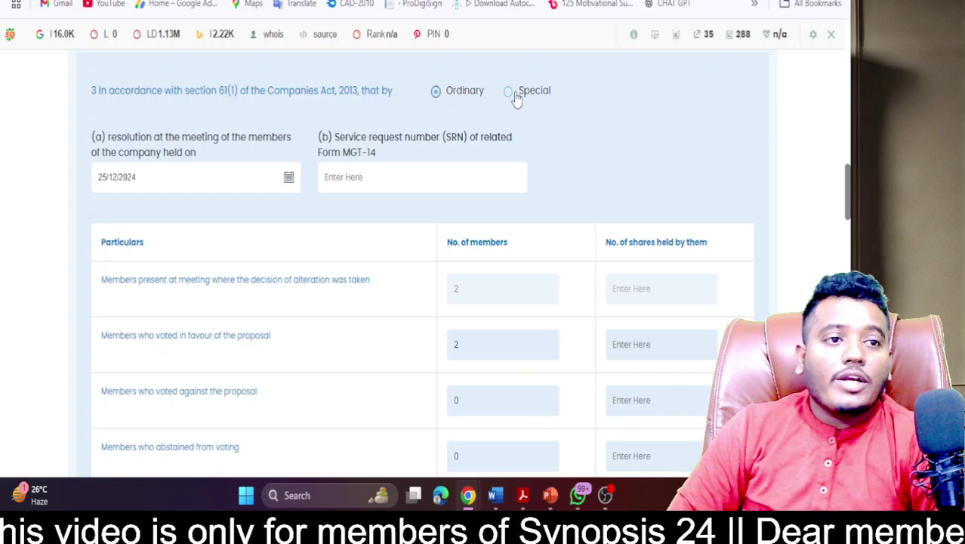
pyautogui.click(447, 99)
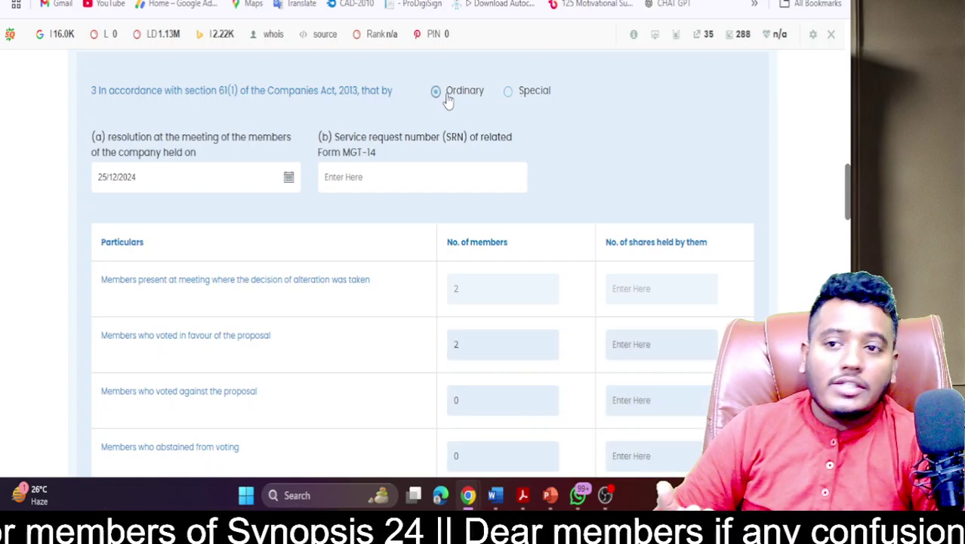
pyautogui.click(375, 170)
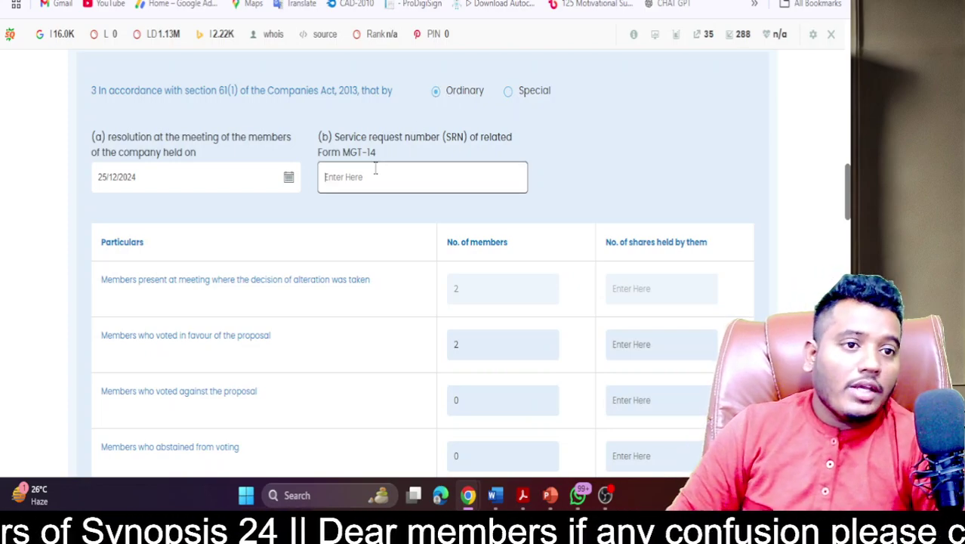
# - Examine the members' voting table in section 3, including the members present row and the number of shares held column
pyautogui.scroll(-3, 398, 198)
pyautogui.scroll(3, 399, 200)
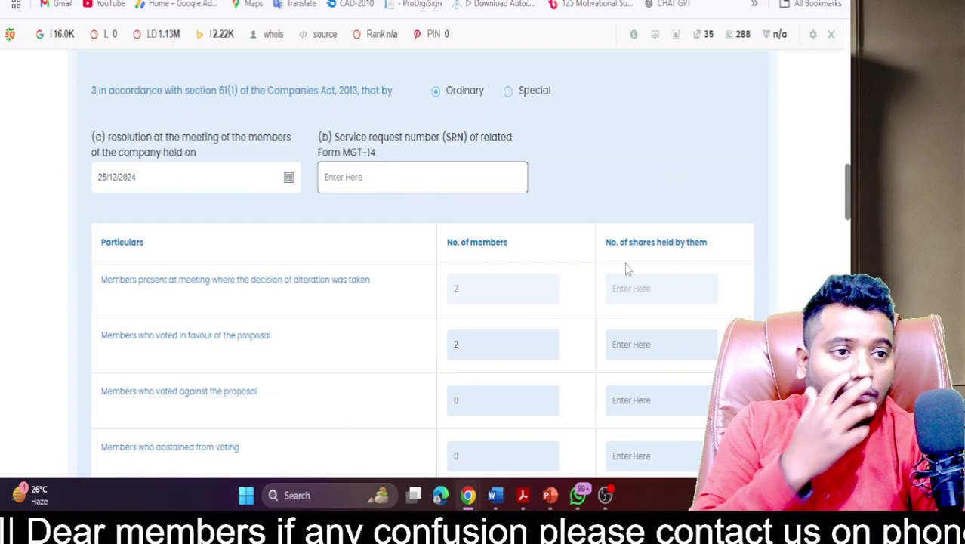
pyautogui.scroll(-3, 689, 285)
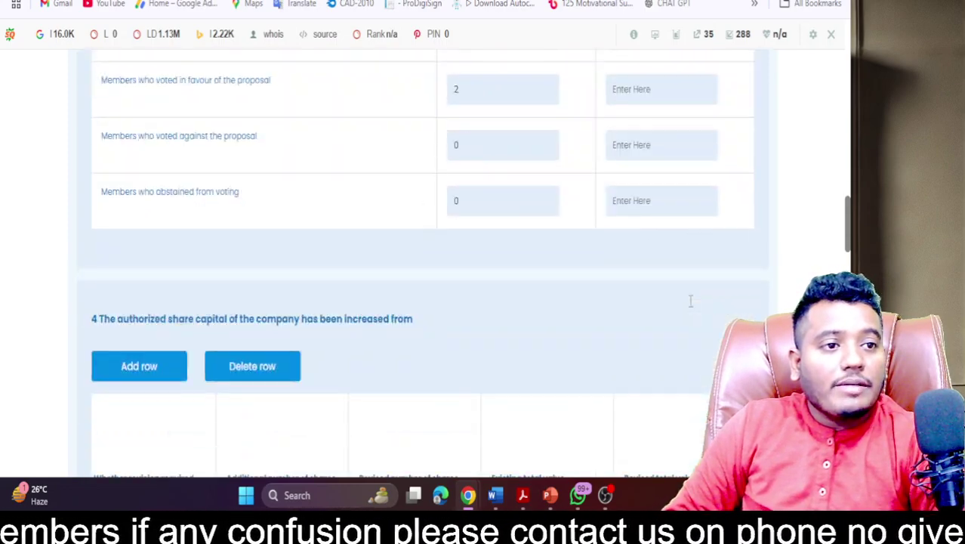
pyautogui.scroll(3, 629, 293)
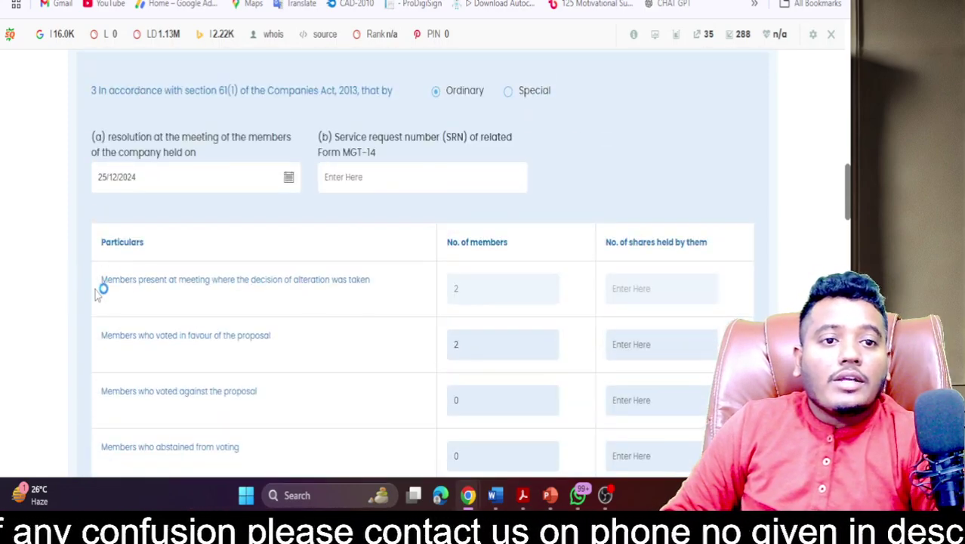
pyautogui.moveTo(99, 281); pyautogui.dragTo(377, 300)
pyautogui.click(113, 136)
pyautogui.moveTo(114, 137); pyautogui.dragTo(205, 153)
pyautogui.scroll(-3, 249, 249)
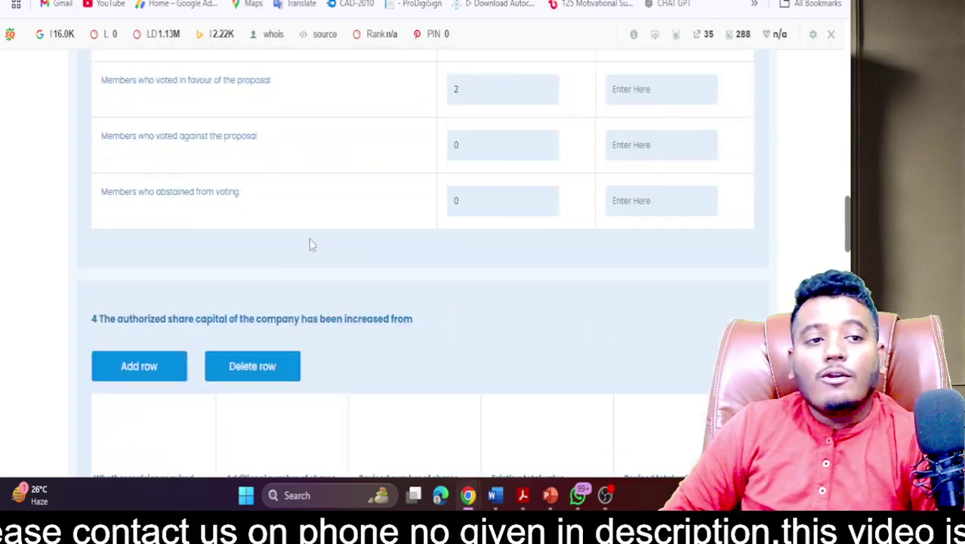
pyautogui.scroll(3, 462, 98)
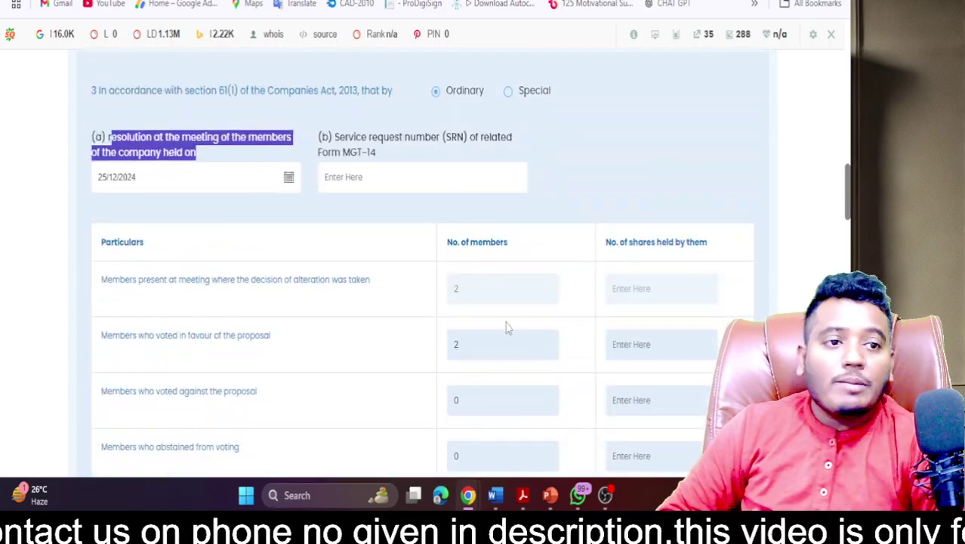
pyautogui.click(470, 346)
pyautogui.moveTo(610, 261); pyautogui.dragTo(717, 242)
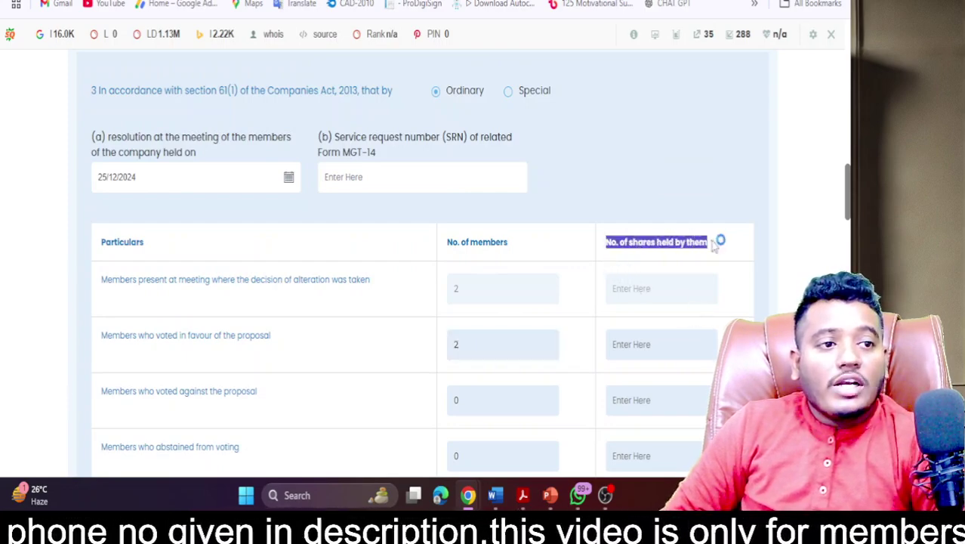
# - Enter 100000 shares held for members who voted in favour, and 0 for those who voted against and those who abstained
pyautogui.click(642, 351)
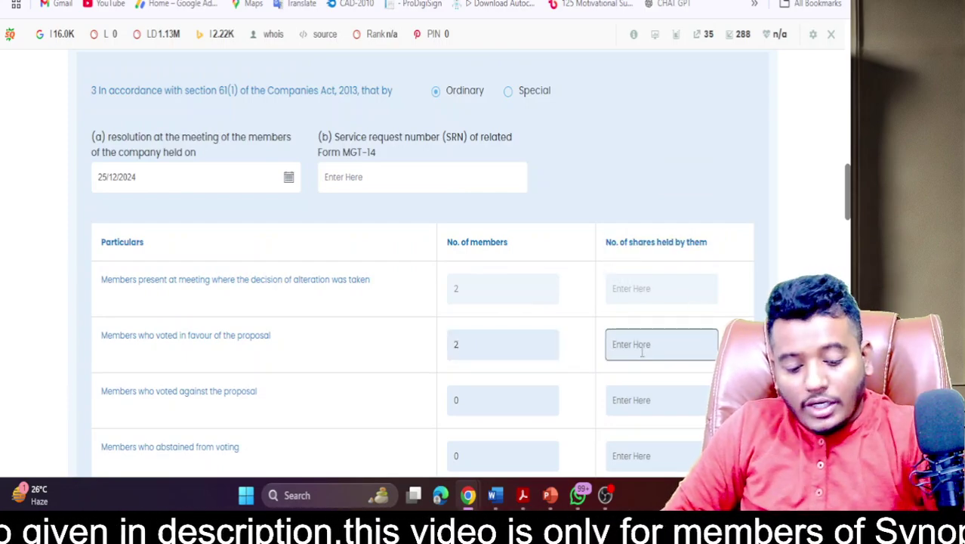
pyautogui.write('100000')
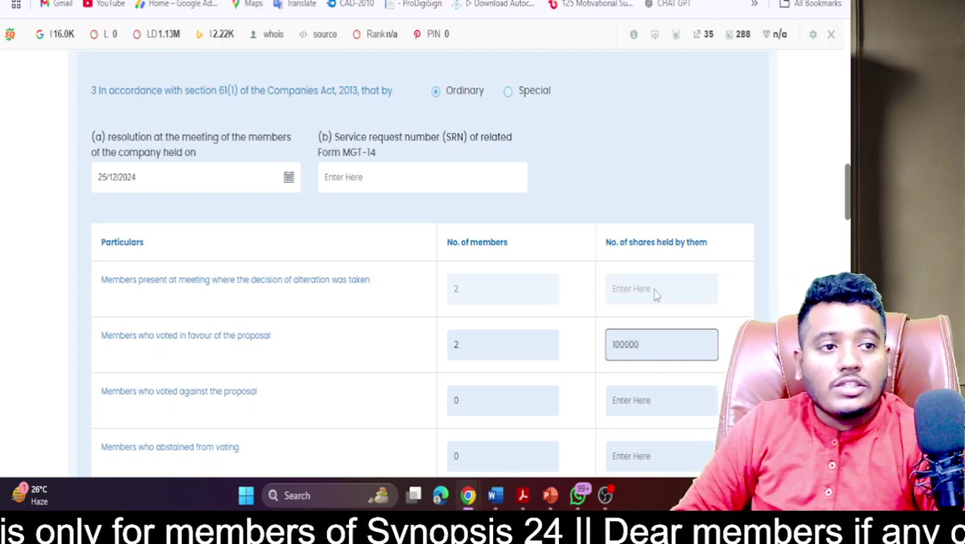
pyautogui.click(633, 193)
pyautogui.click(624, 404)
pyautogui.write('0')
pyautogui.scroll(-3, 624, 400)
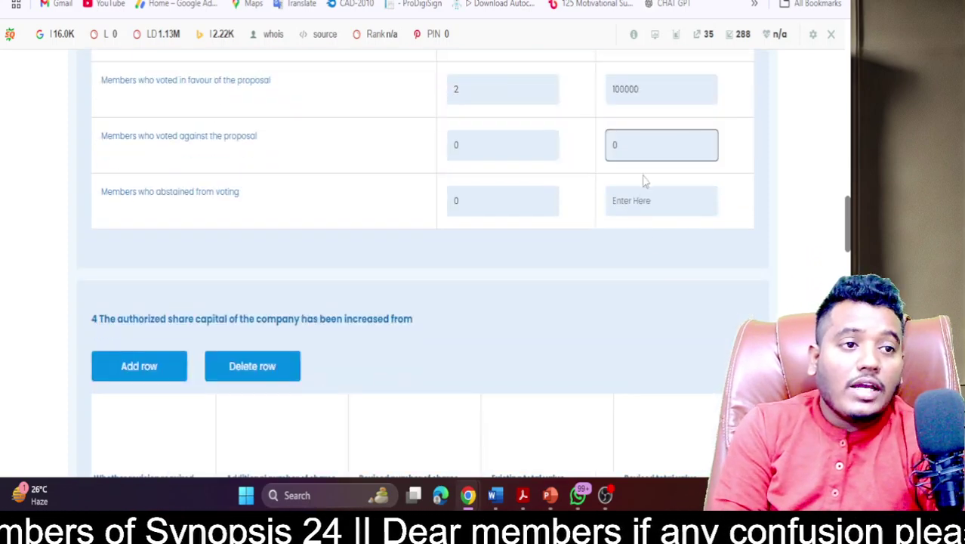
pyautogui.click(624, 203)
pyautogui.write('0')
pyautogui.click(624, 223)
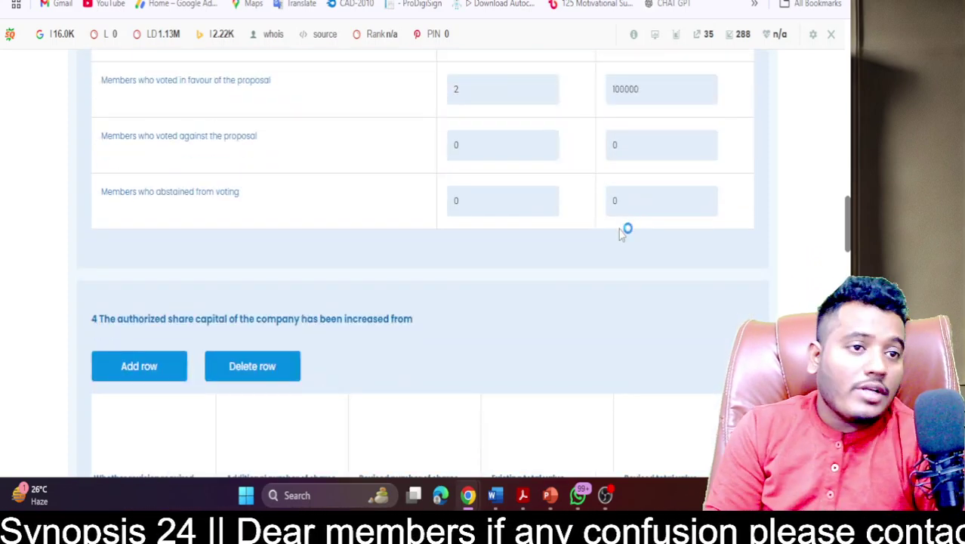
pyautogui.moveTo(213, 80); pyautogui.dragTo(265, 83)
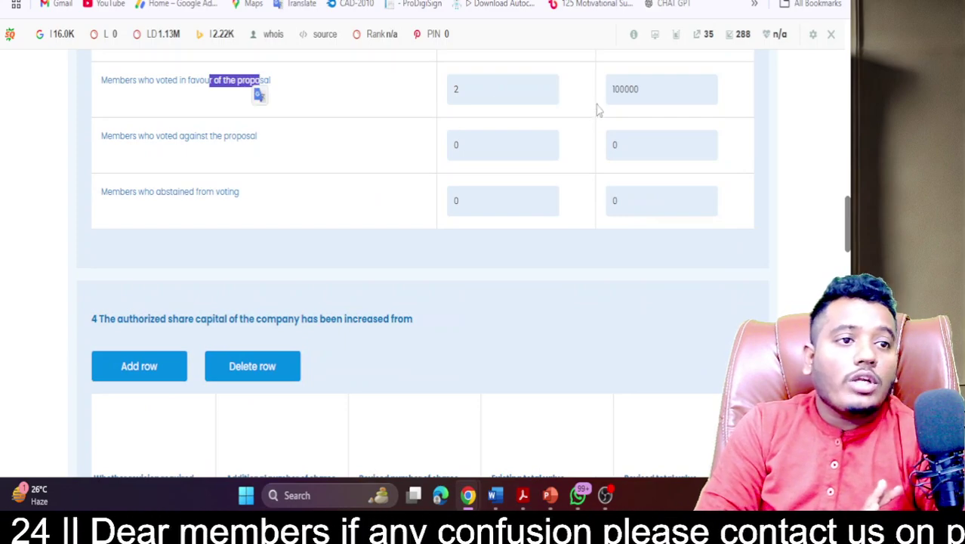
pyautogui.moveTo(618, 90); pyautogui.dragTo(652, 99)
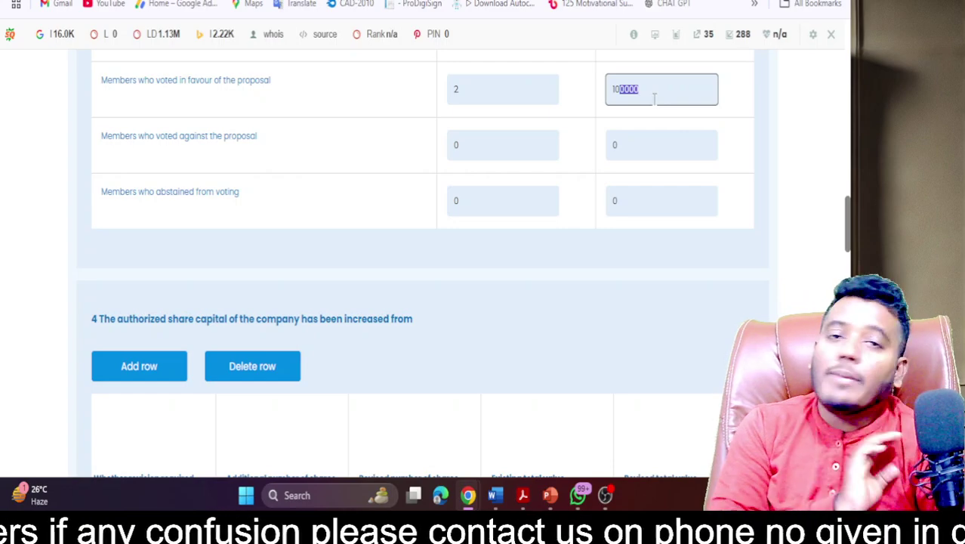
# - Examine the authorized share capital table in section 4, covering share type, class, nominal value per share and existing number of shares
pyautogui.scroll(-3, 416, 114)
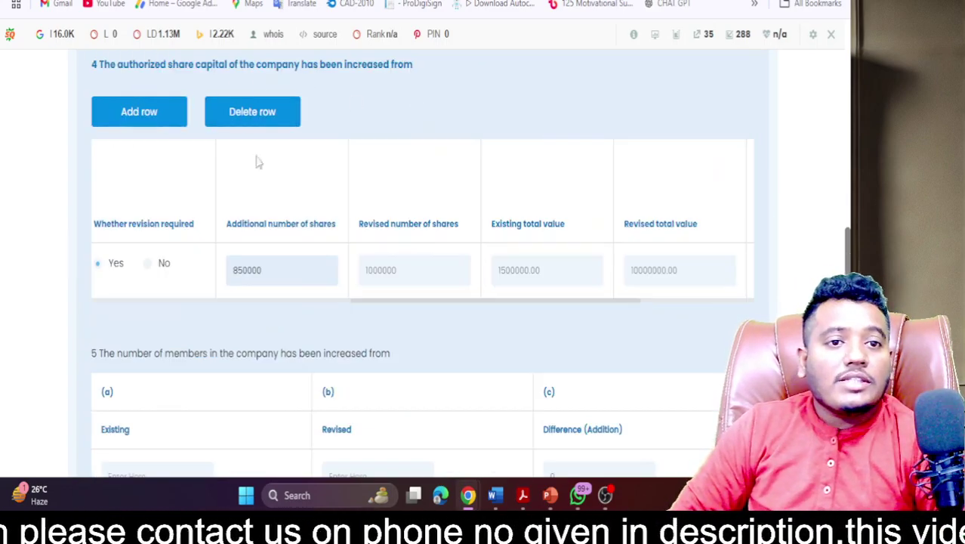
pyautogui.moveTo(411, 301); pyautogui.dragTo(141, 291)
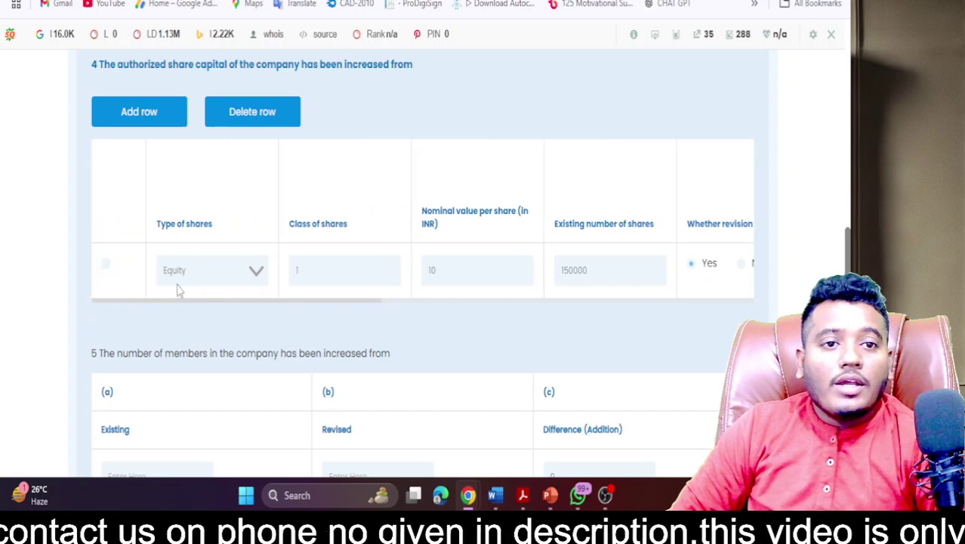
pyautogui.click(169, 302)
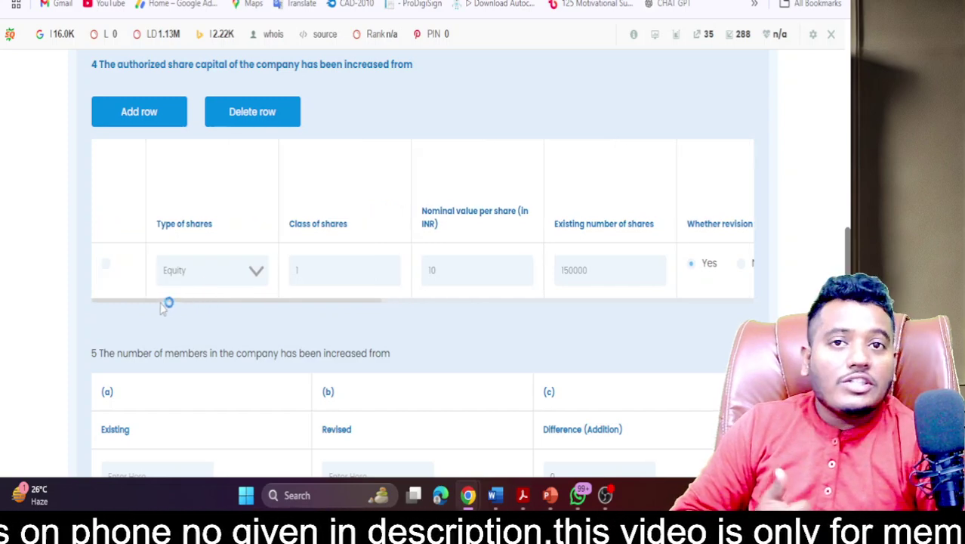
pyautogui.click(316, 270)
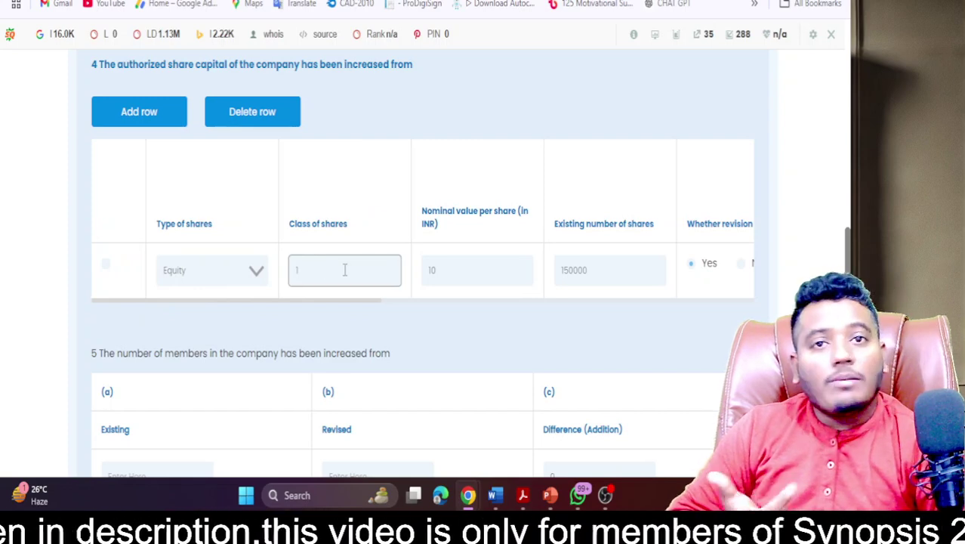
pyautogui.moveTo(422, 205); pyautogui.dragTo(438, 224)
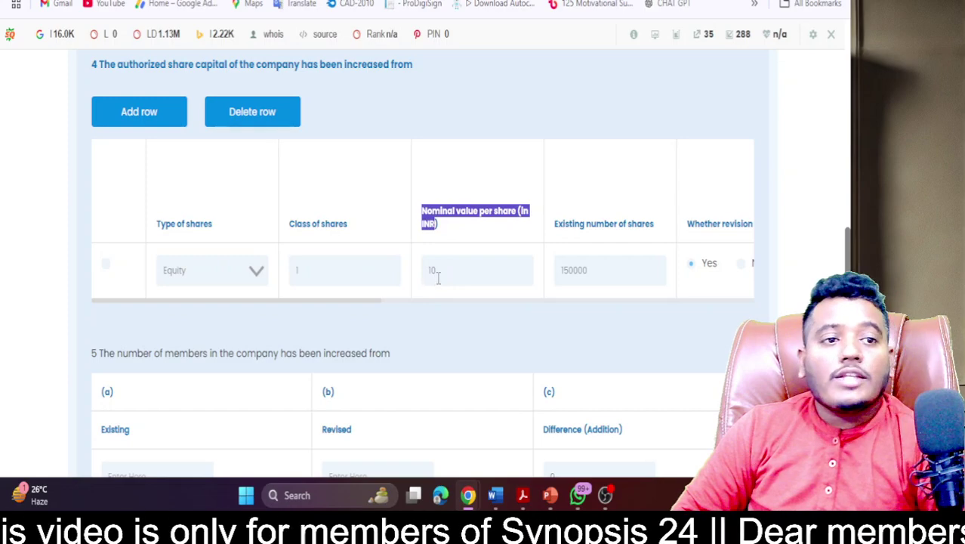
pyautogui.click(457, 238)
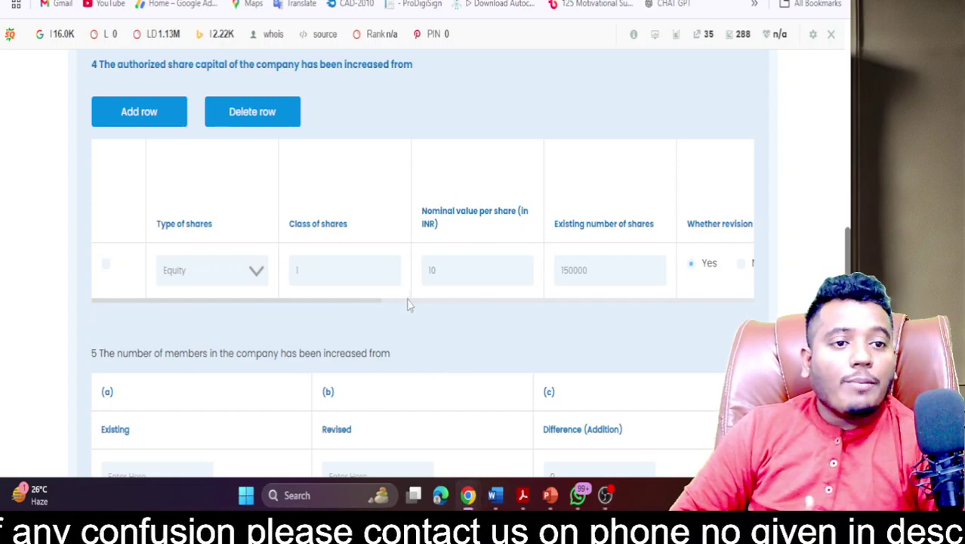
pyautogui.moveTo(377, 304); pyautogui.dragTo(434, 306)
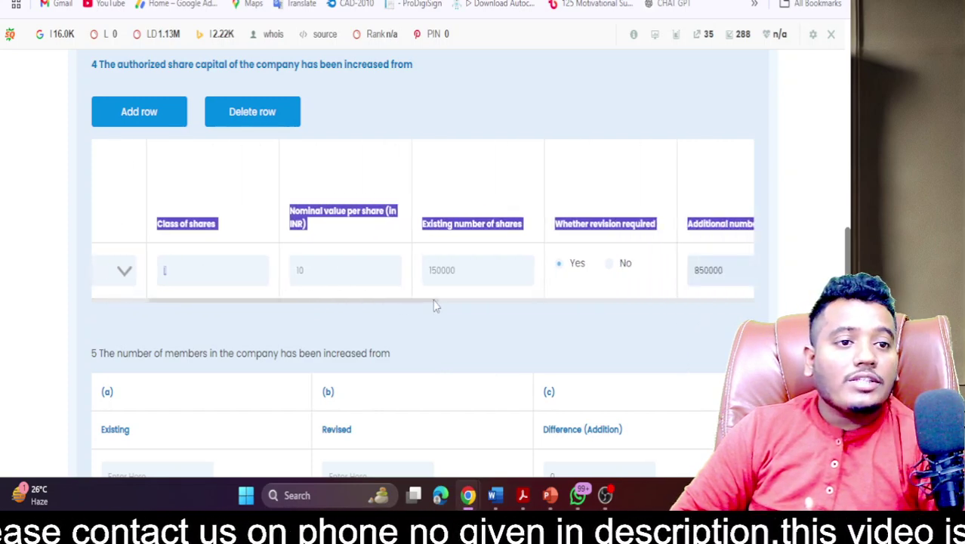
pyautogui.doubleClick(438, 272)
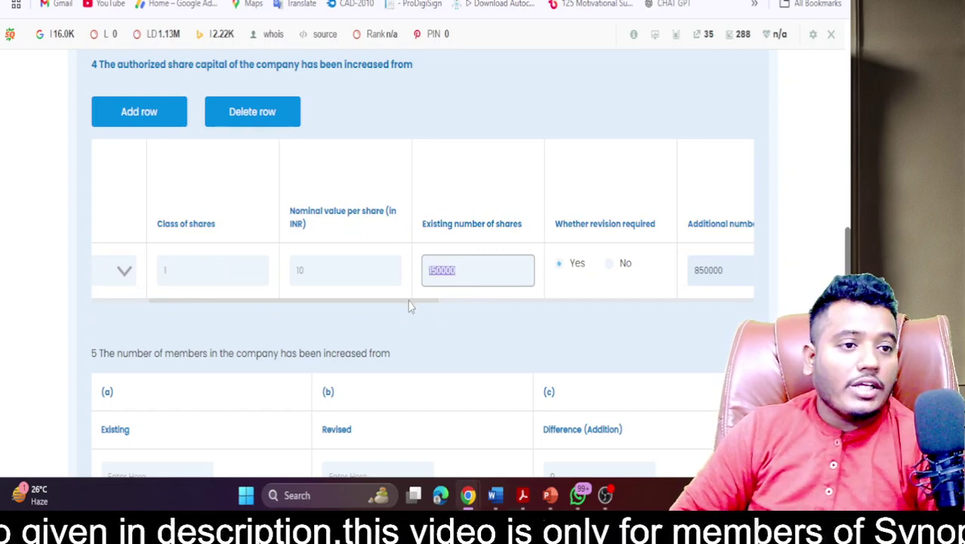
# - Examine the whether revision required choice and the additional number of shares field in the section 4 authorized share capital table
pyautogui.moveTo(409, 304); pyautogui.dragTo(516, 303)
pyautogui.moveTo(318, 224); pyautogui.dragTo(397, 270)
pyautogui.click(333, 266)
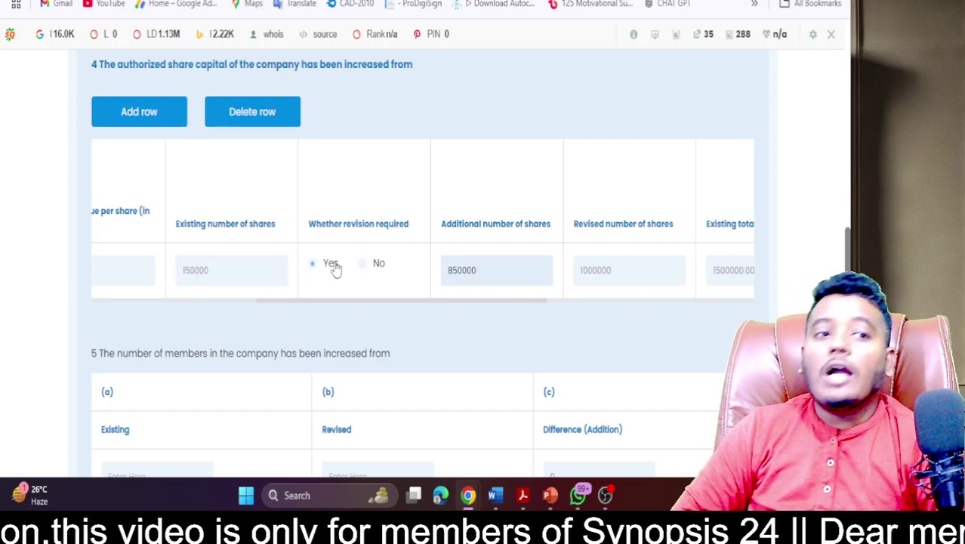
pyautogui.moveTo(308, 224); pyautogui.dragTo(425, 234)
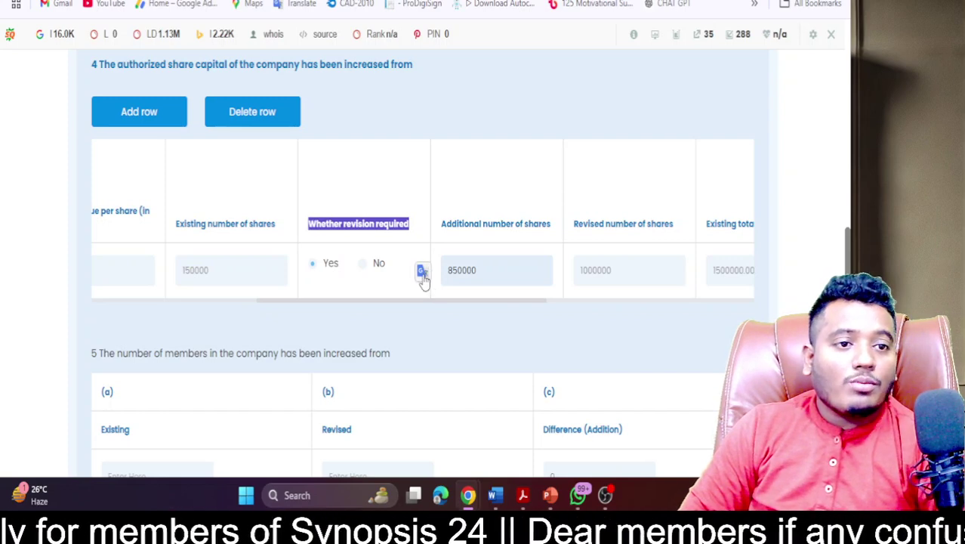
pyautogui.click(314, 308)
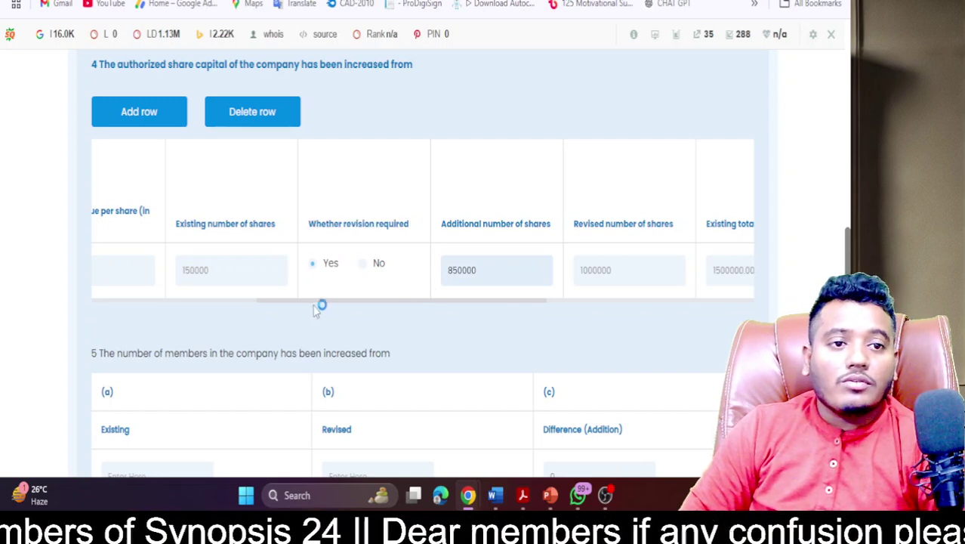
pyautogui.moveTo(308, 227); pyautogui.dragTo(411, 231)
pyautogui.click(325, 243)
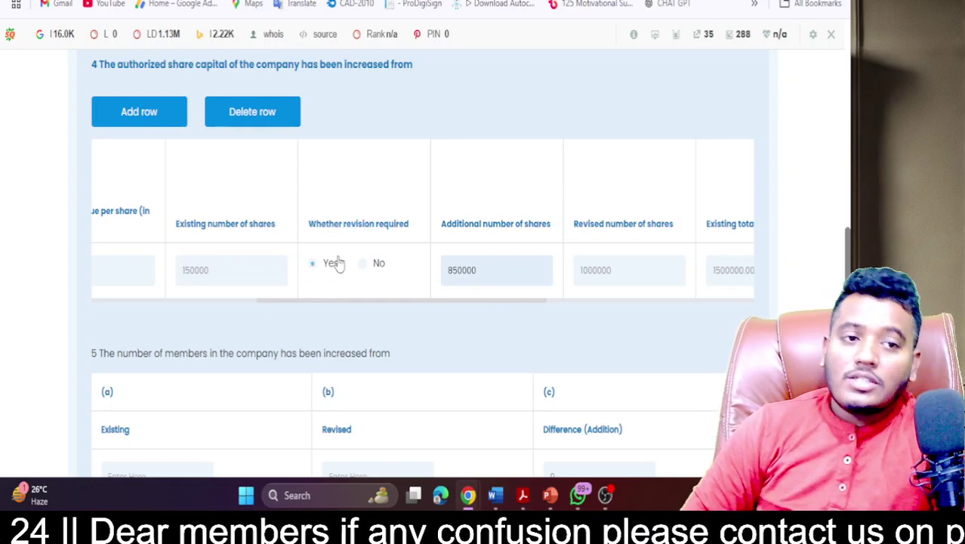
pyautogui.click(466, 270)
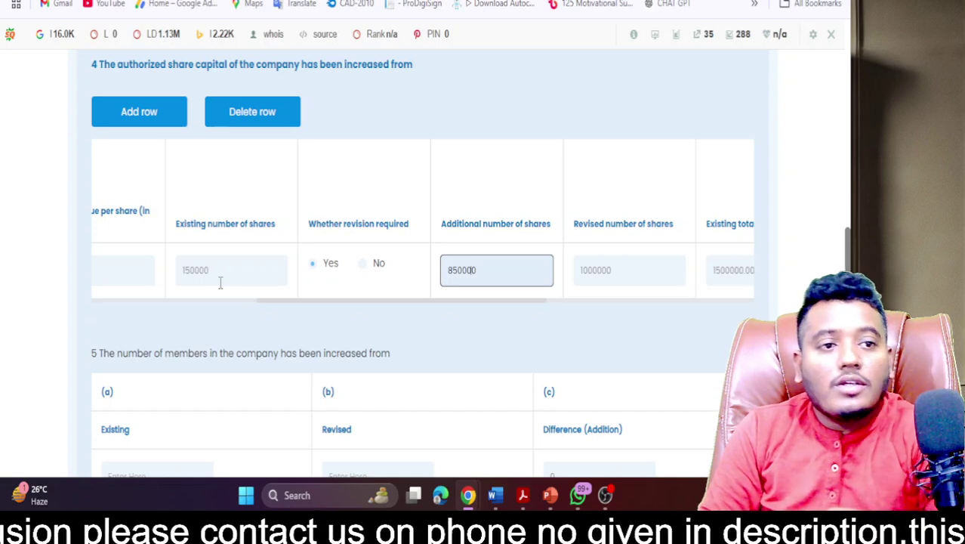
pyautogui.doubleClick(467, 277)
pyautogui.click(469, 278)
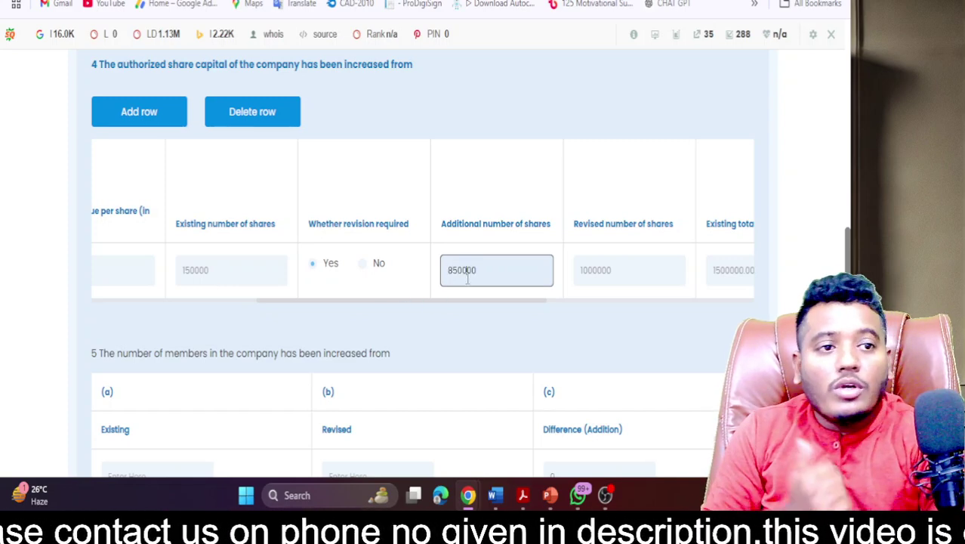
# - Examine the revised number of shares, existing total value, revised total value and total addition columns in section 4
pyautogui.moveTo(518, 302); pyautogui.dragTo(568, 303)
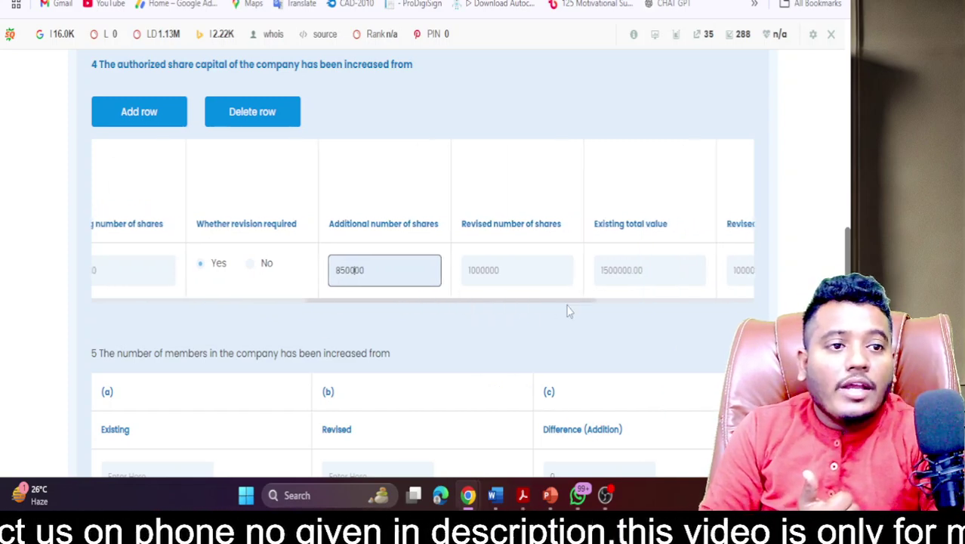
pyautogui.doubleClick(488, 269)
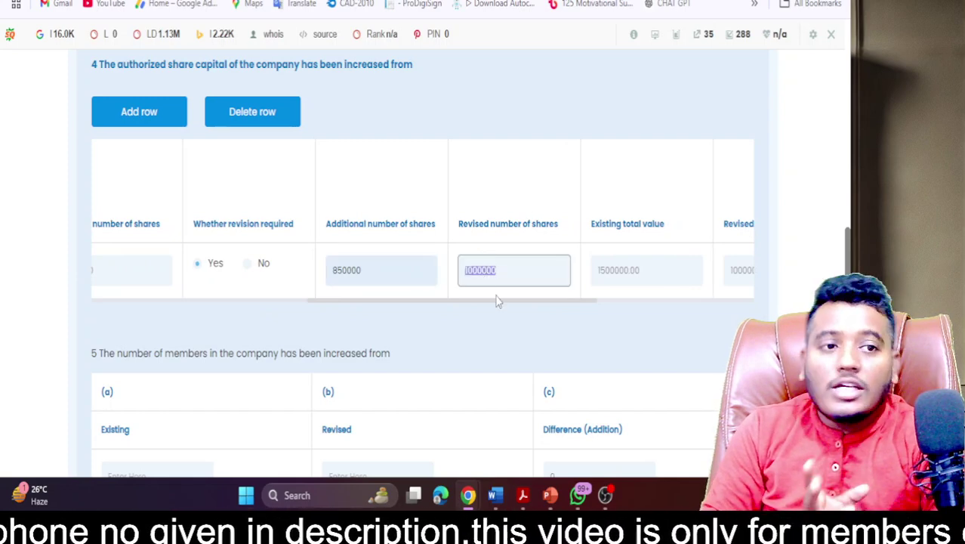
pyautogui.moveTo(502, 301); pyautogui.dragTo(559, 303)
pyautogui.doubleClick(460, 270)
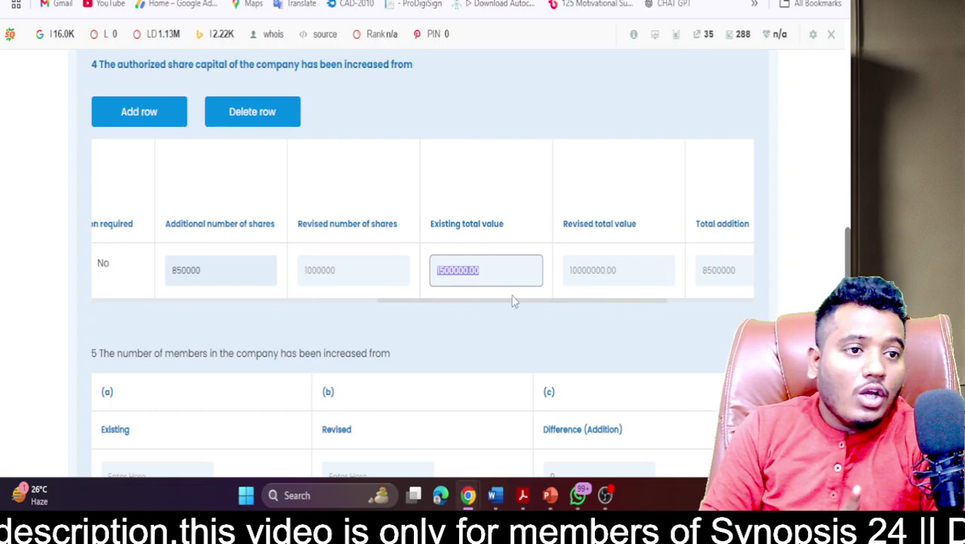
pyautogui.click(581, 273)
pyautogui.doubleClick(582, 273)
pyautogui.moveTo(564, 309); pyautogui.dragTo(636, 311)
pyautogui.doubleClick(568, 270)
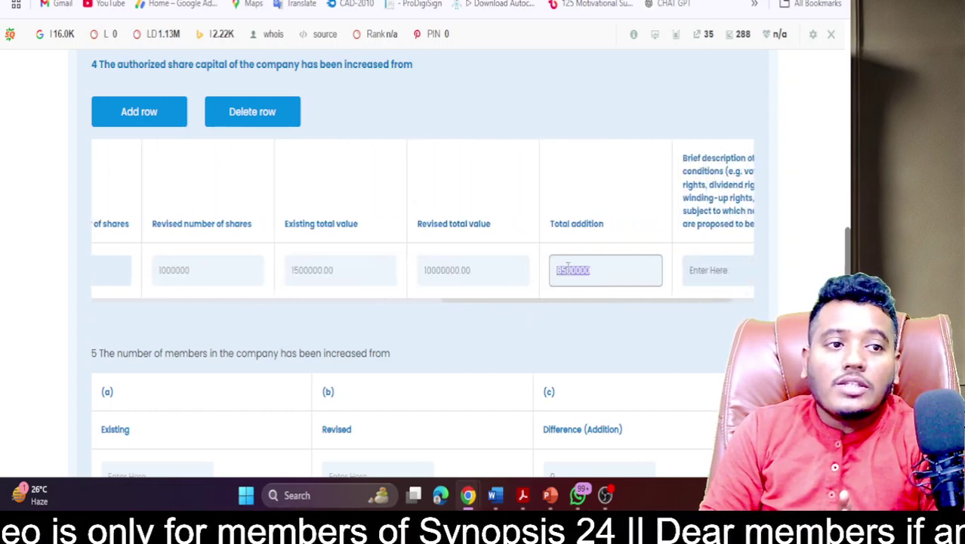
pyautogui.moveTo(582, 300); pyautogui.dragTo(624, 302)
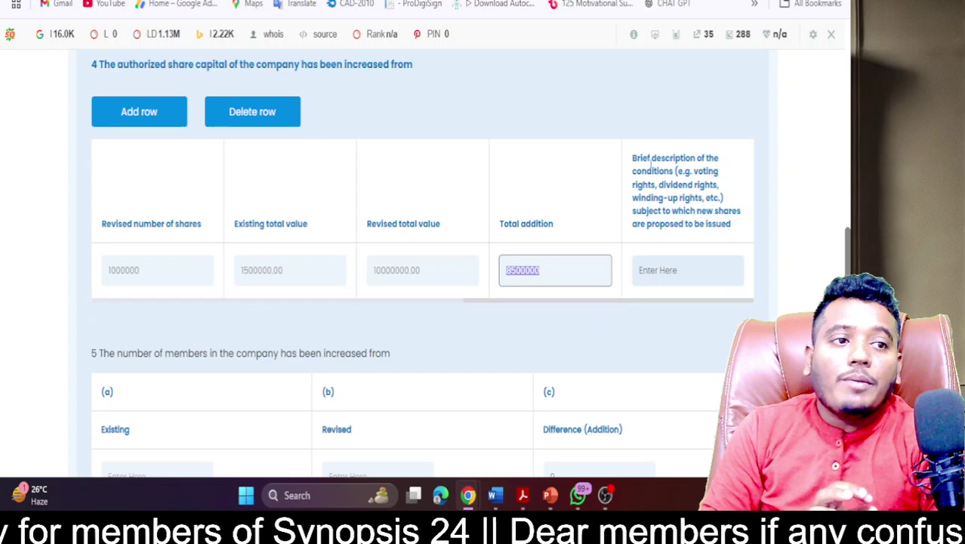
# - Enter "Pari Pasu" as the brief description of the conditions under which the new shares are proposed to be issued in section 4
pyautogui.moveTo(641, 158); pyautogui.dragTo(696, 211)
pyautogui.click(674, 277)
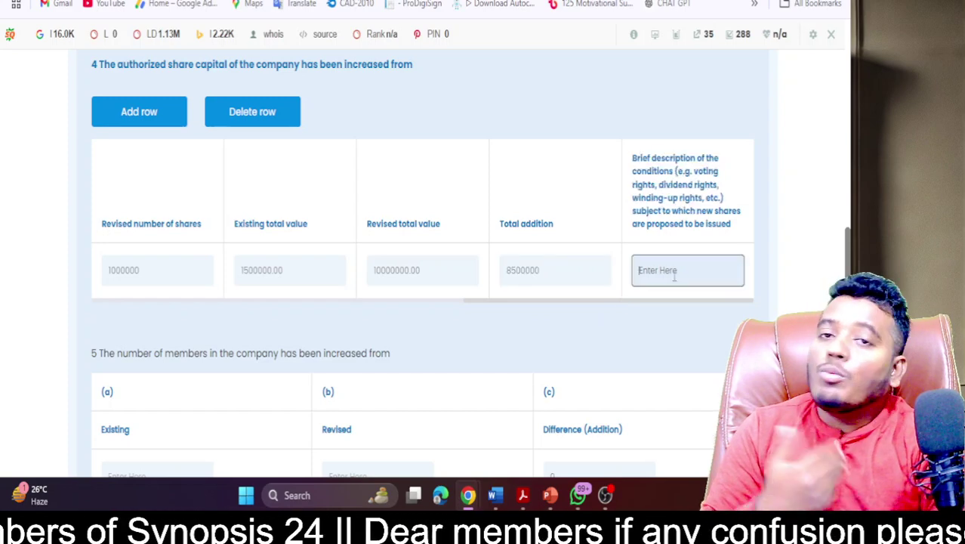
pyautogui.write('R')
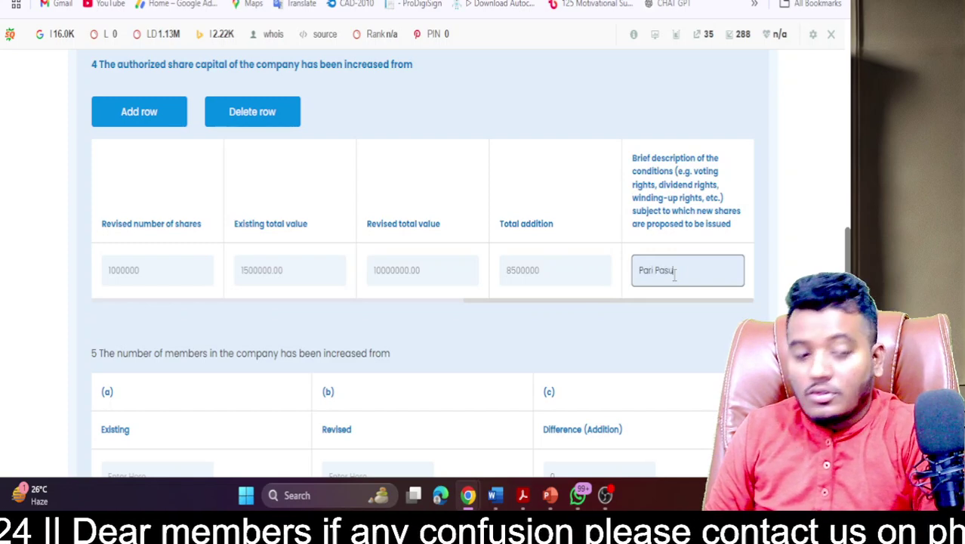
pyautogui.click(633, 356)
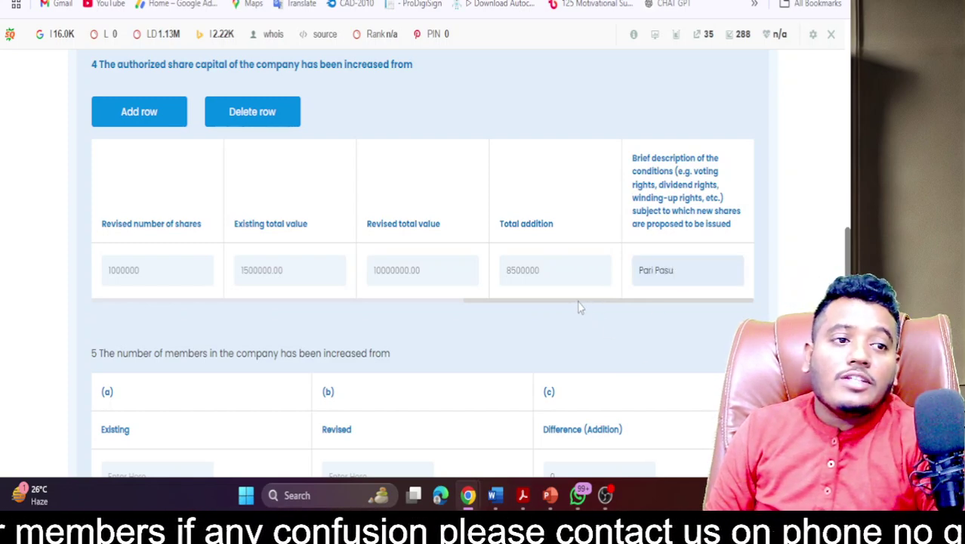
# - Examine section 5 on the increase in the number of members, including the existing, revised and difference fields
pyautogui.moveTo(583, 301); pyautogui.dragTo(222, 298)
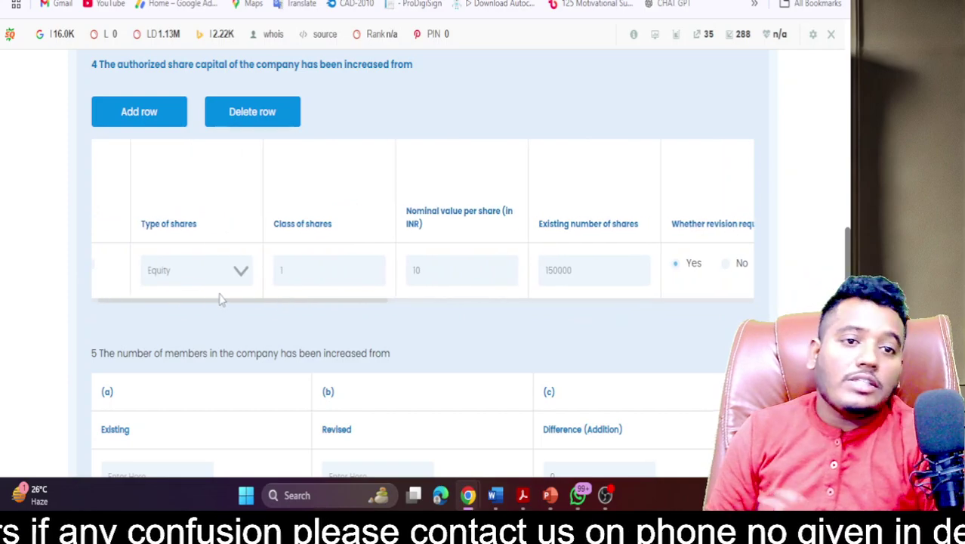
pyautogui.scroll(-3, 221, 299)
pyautogui.scroll(-1, 220, 299)
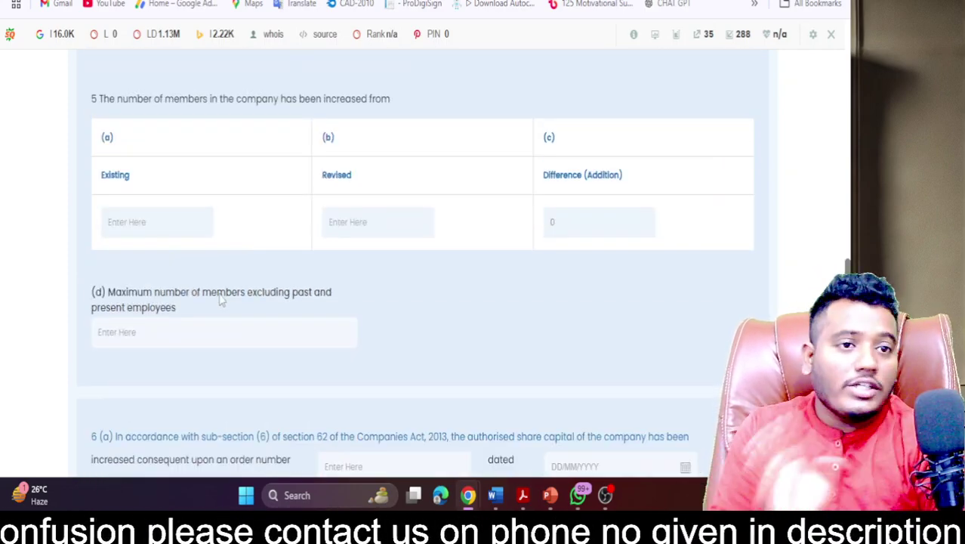
pyautogui.scroll(3, 368, 280)
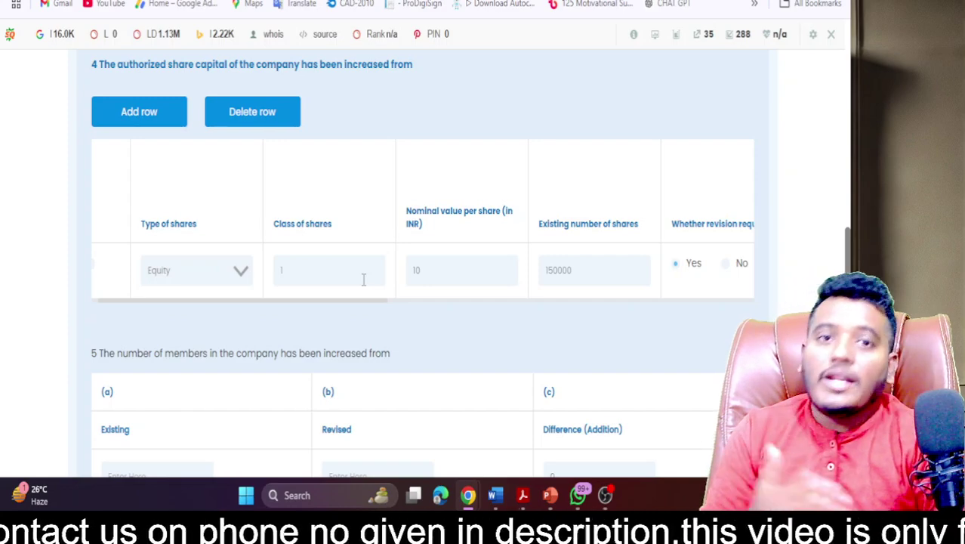
pyautogui.scroll(-3, 370, 326)
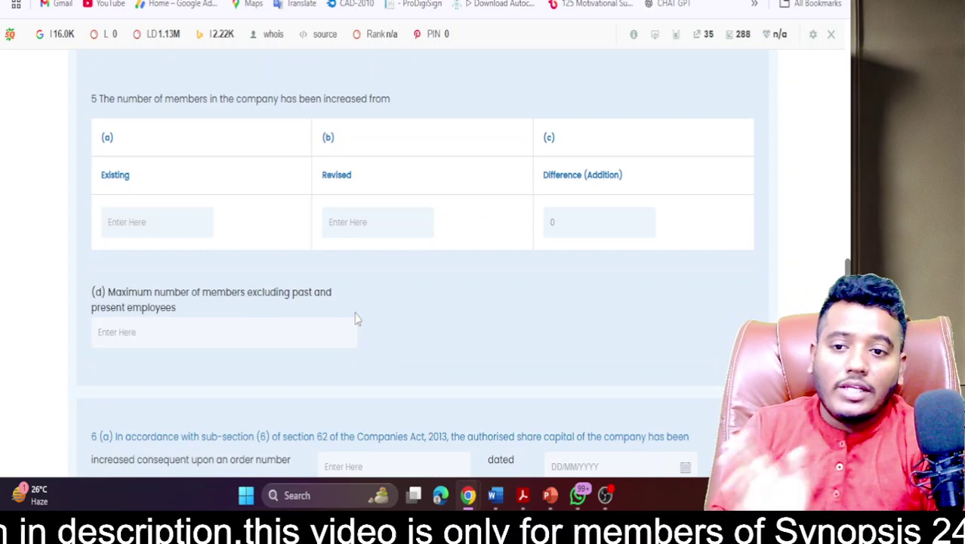
pyautogui.moveTo(104, 100); pyautogui.dragTo(372, 101)
pyautogui.tripleClick(372, 102)
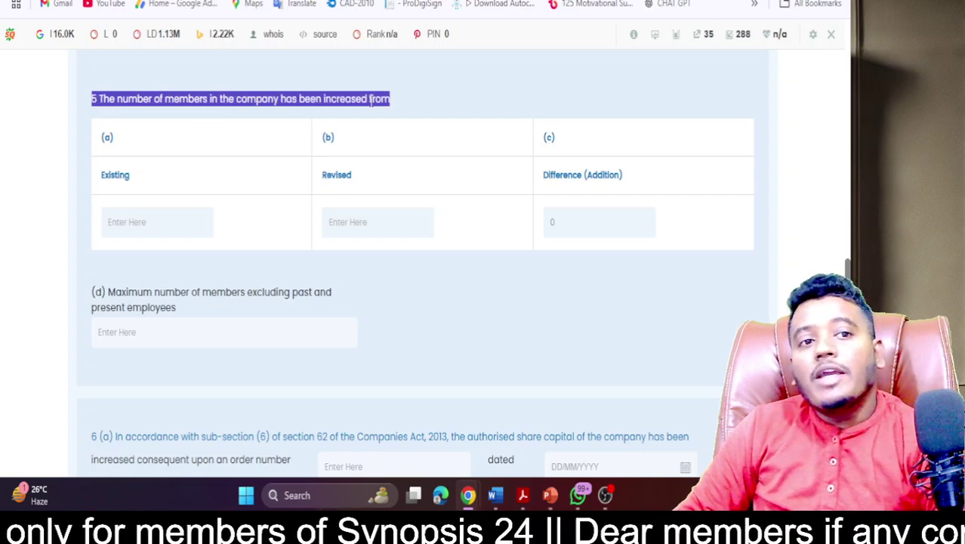
pyautogui.click(388, 225)
pyautogui.click(550, 225)
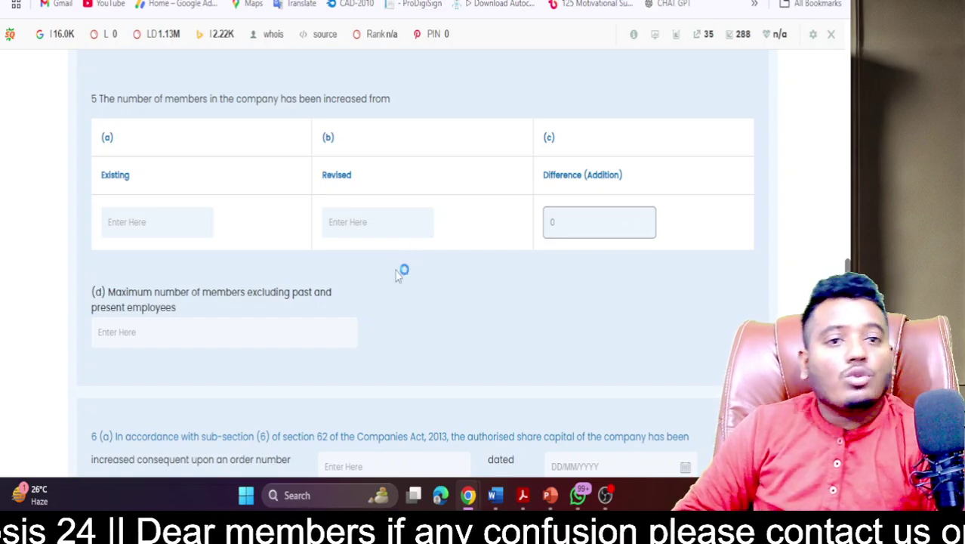
# - Examine section 6 on a capital increase following a government order, including the order number, date and conversion details
pyautogui.scroll(-4, 394, 271)
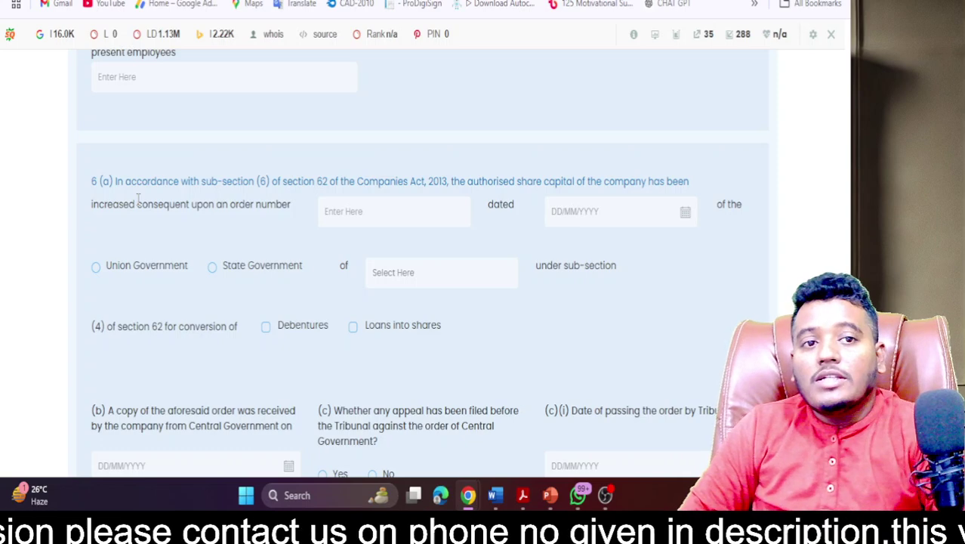
pyautogui.moveTo(142, 211); pyautogui.dragTo(236, 254)
pyautogui.click(341, 225)
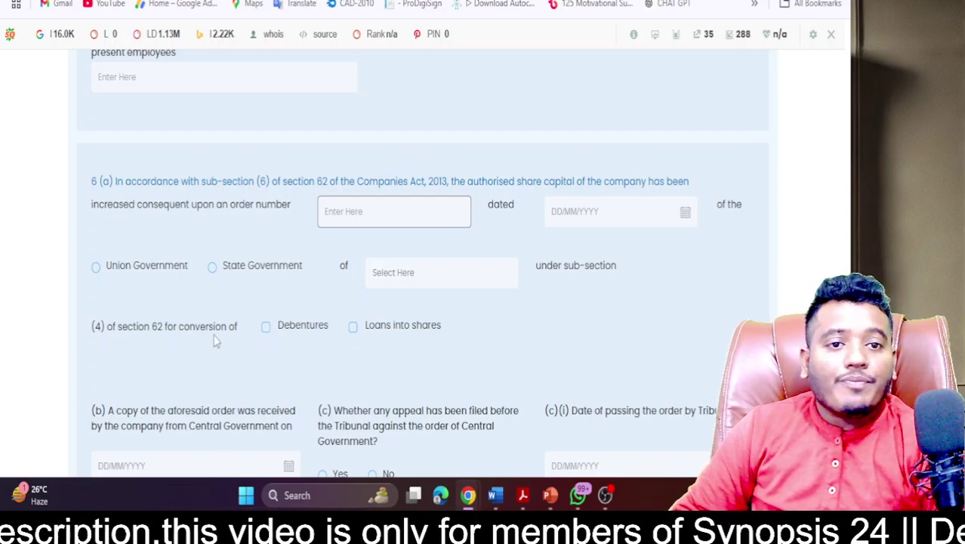
pyautogui.scroll(-3, 213, 339)
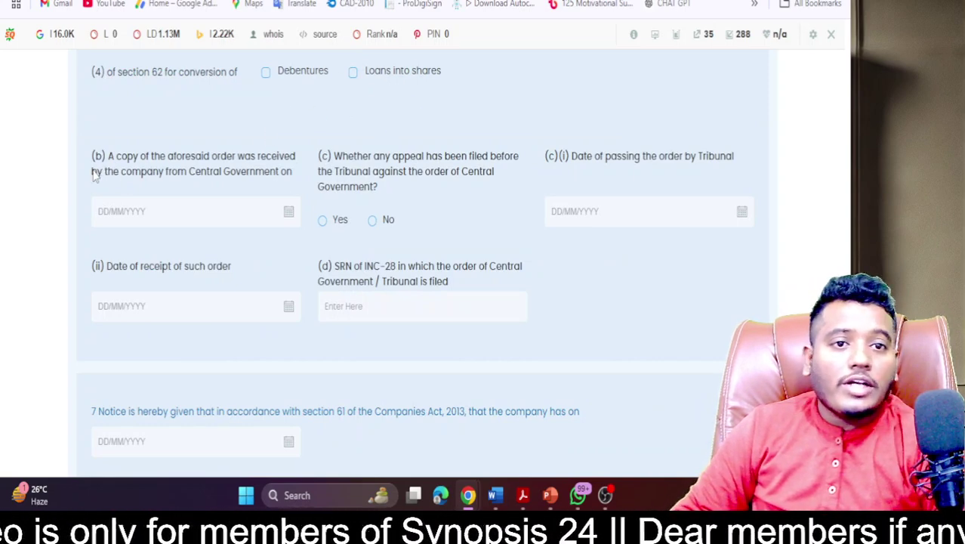
# - Examine section 7 on notice under section 61, including the date field and the type of impact options
pyautogui.scroll(-3, 105, 167)
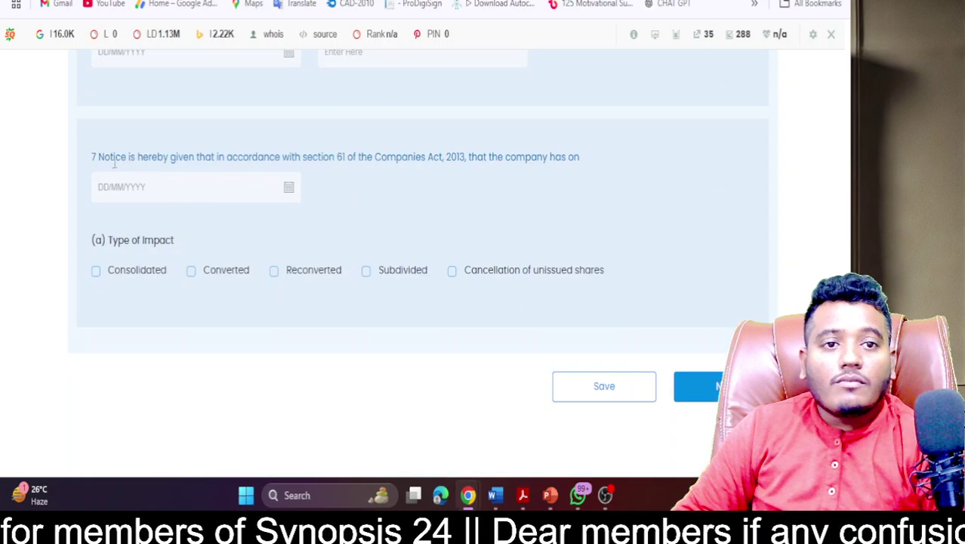
pyautogui.moveTo(85, 162); pyautogui.dragTo(289, 202)
pyautogui.moveTo(110, 157); pyautogui.dragTo(561, 158)
pyautogui.click(249, 237)
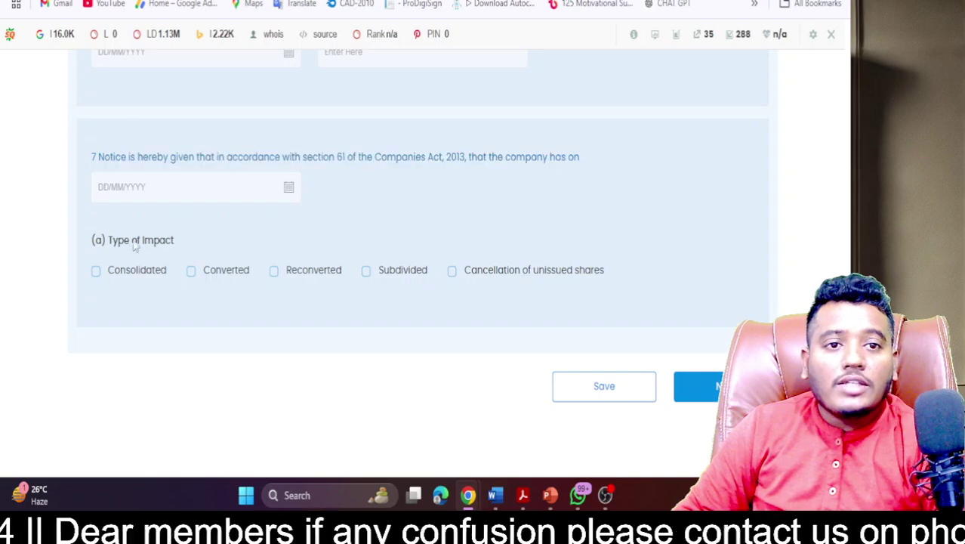
pyautogui.moveTo(121, 240); pyautogui.dragTo(194, 248)
pyautogui.click(194, 248)
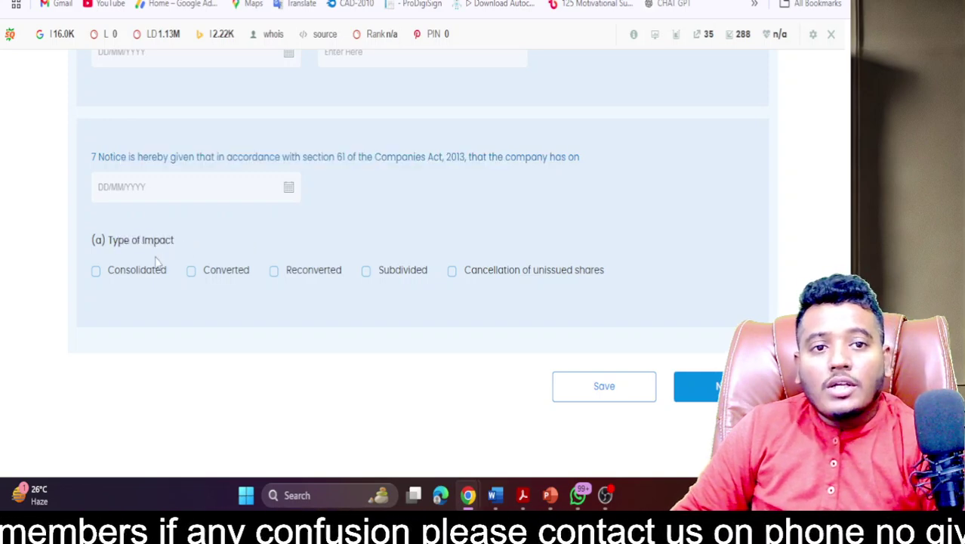
pyautogui.moveTo(125, 286); pyautogui.dragTo(491, 342)
pyautogui.click(489, 341)
# - Review the form's resolution details in section 3 and share capital table in section 4, returning to section 7
pyautogui.scroll(15, 487, 340)
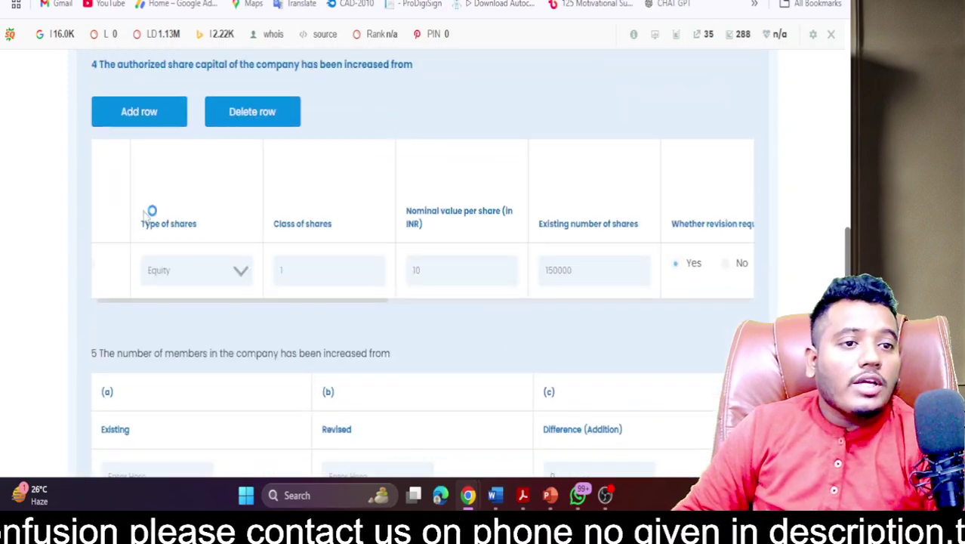
pyautogui.moveTo(89, 66); pyautogui.dragTo(387, 55)
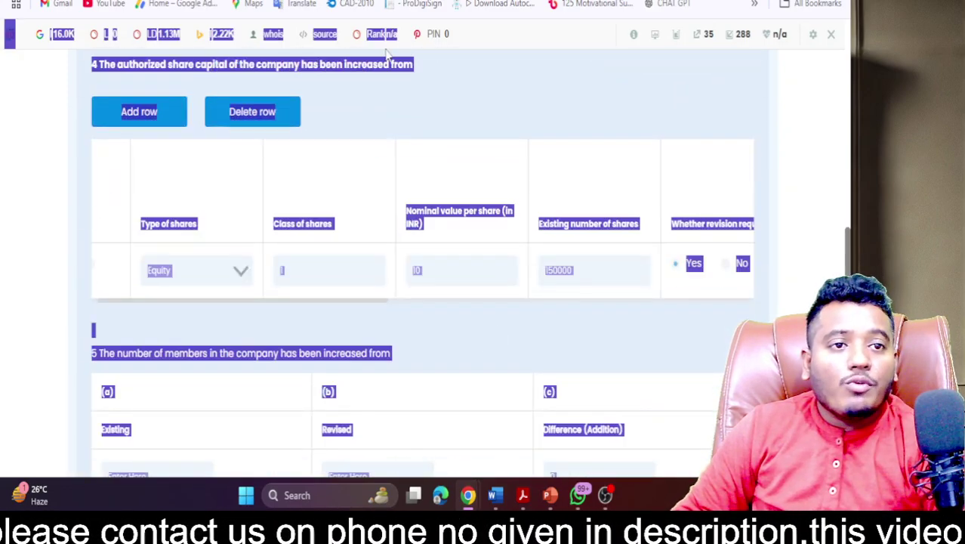
pyautogui.scroll(7, 411, 227)
pyautogui.click(409, 261)
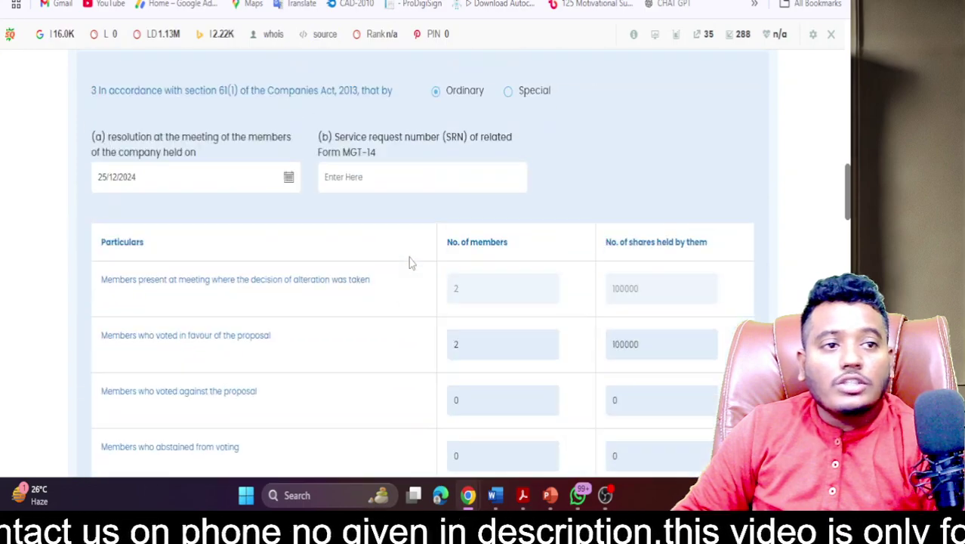
pyautogui.scroll(-3, 411, 263)
pyautogui.scroll(-4, 411, 263)
pyautogui.scroll(-8, 410, 257)
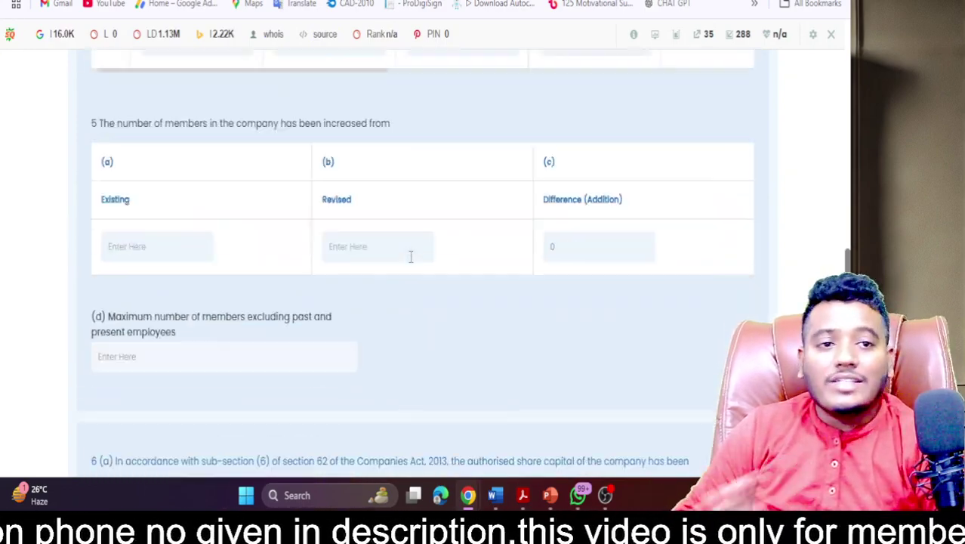
pyautogui.scroll(-3, 411, 256)
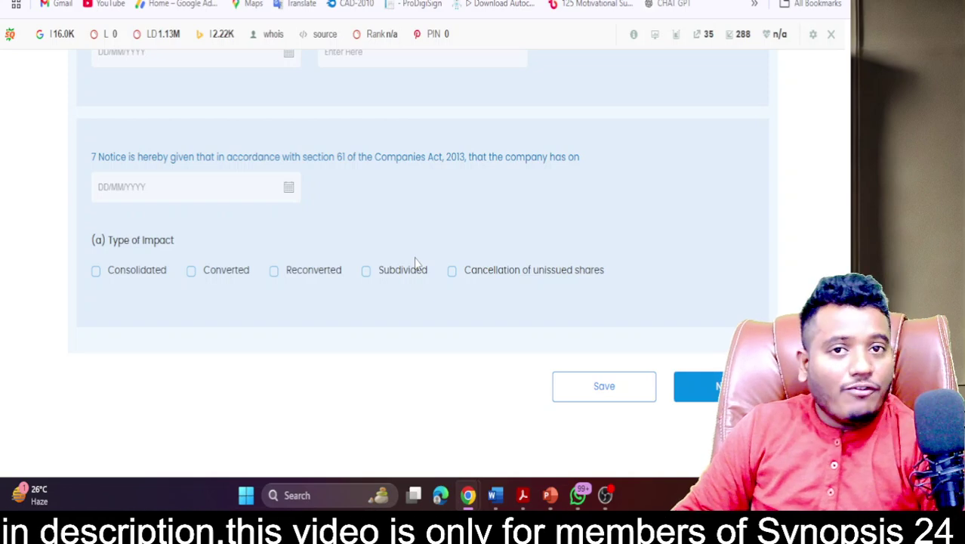
# - Save the form data, acknowledge the confirmation and proceed to the Applicable table/fields page
pyautogui.click(565, 386)
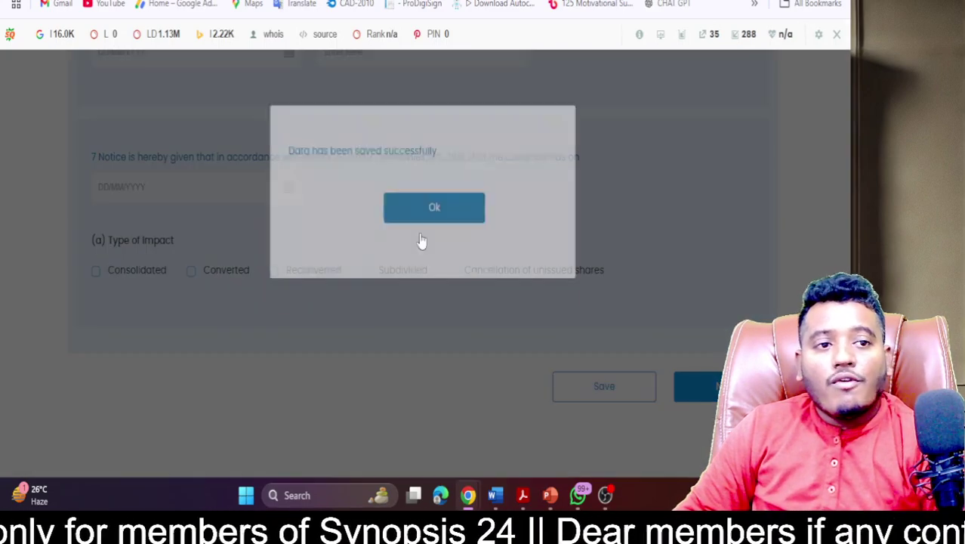
pyautogui.click(421, 230)
pyautogui.click(695, 390)
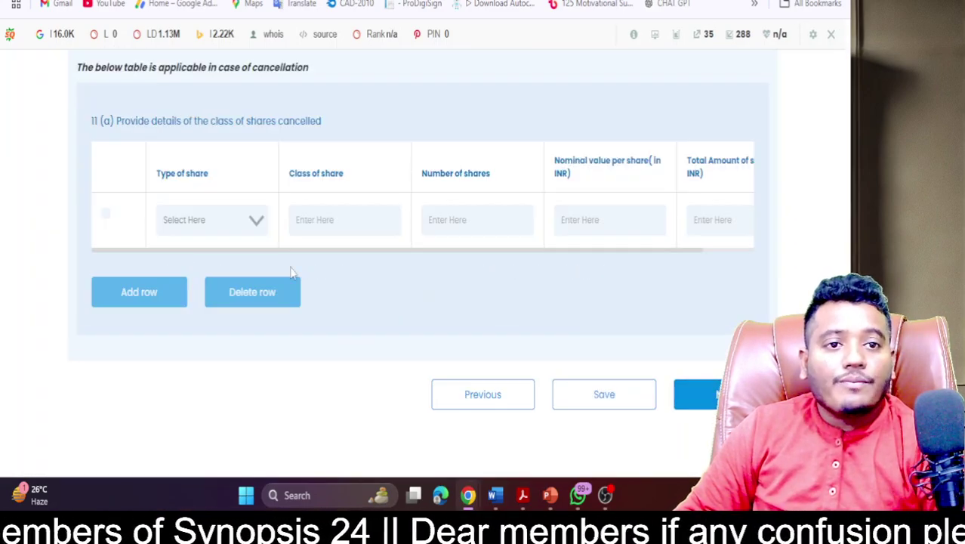
# - Examine section 8(a) on the capital structure before consolidation/sub-division and the note on when its tables apply
pyautogui.scroll(10, 291, 274)
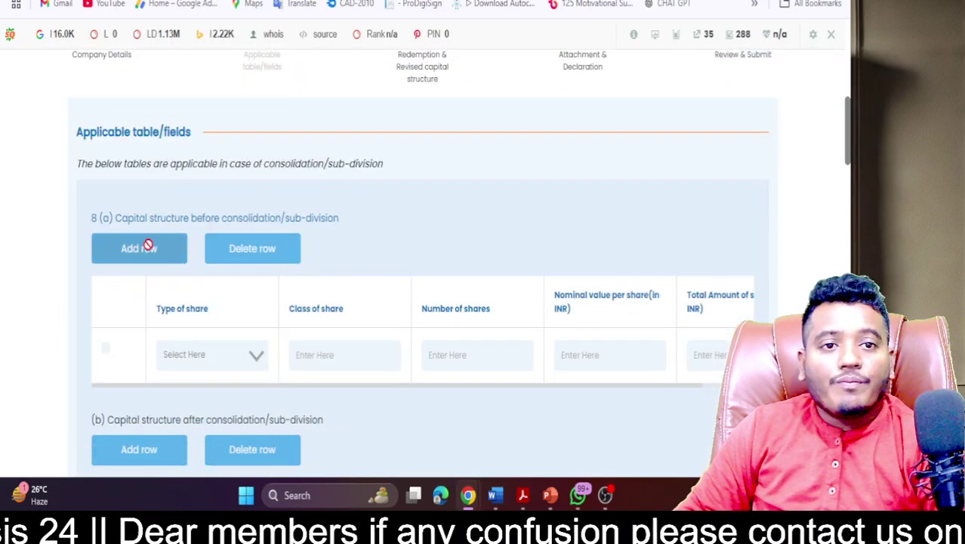
pyautogui.moveTo(123, 218); pyautogui.dragTo(309, 223)
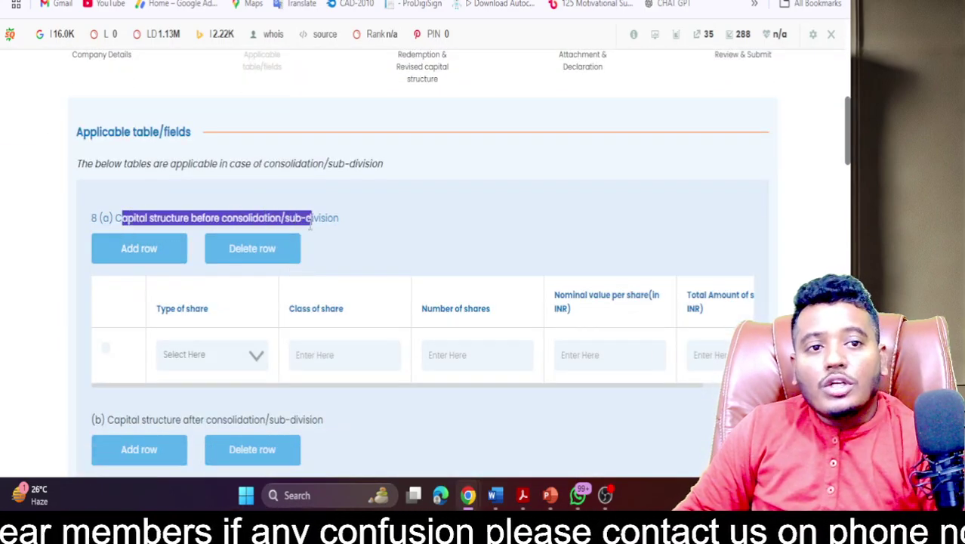
pyautogui.click(323, 233)
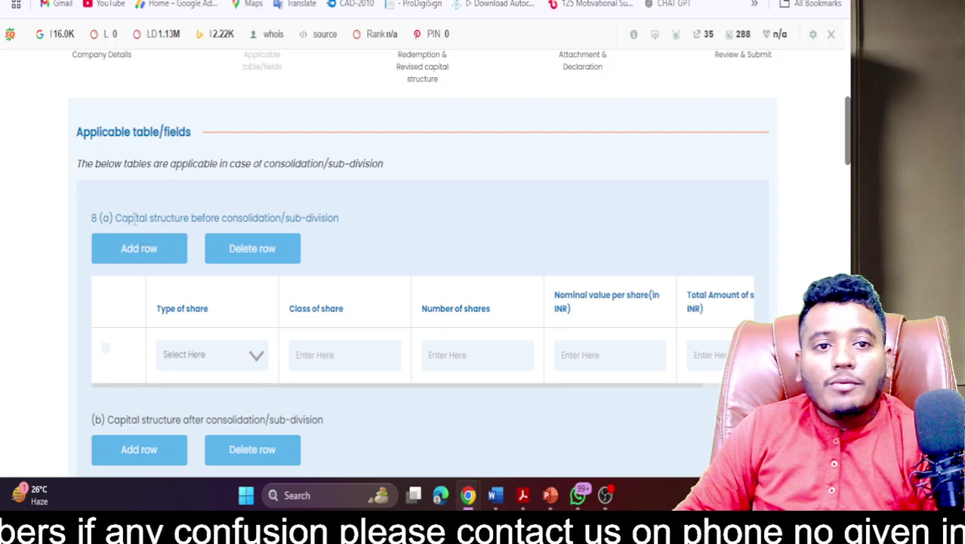
pyautogui.moveTo(76, 166); pyautogui.dragTo(343, 163)
pyautogui.moveTo(269, 163); pyautogui.dragTo(384, 165)
pyautogui.click(302, 260)
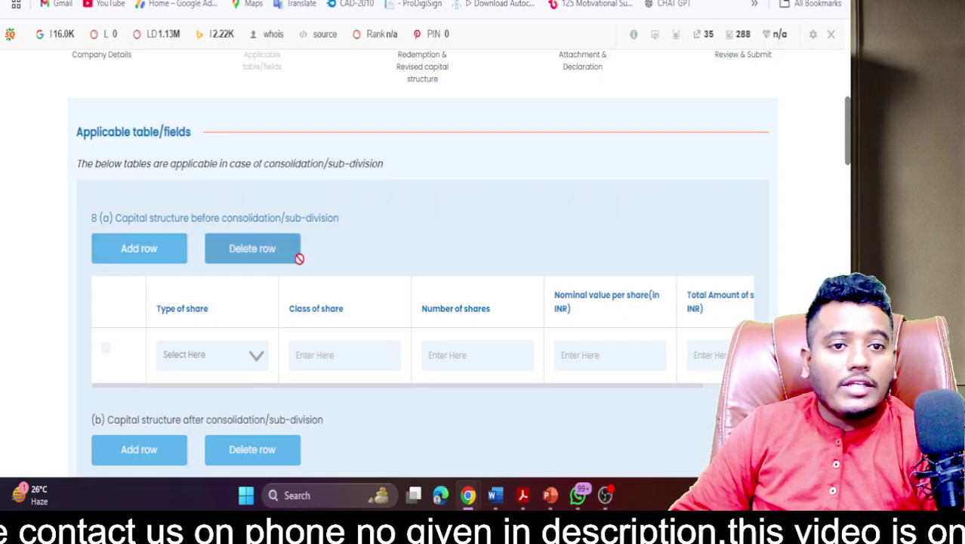
# - Examine section 8(b) on the capital structure after consolidation/sub-division and the question on changes in shareholders' voting percentage
pyautogui.scroll(-5, 243, 171)
pyautogui.moveTo(121, 164); pyautogui.dragTo(323, 164)
pyautogui.moveTo(227, 164); pyautogui.dragTo(313, 164)
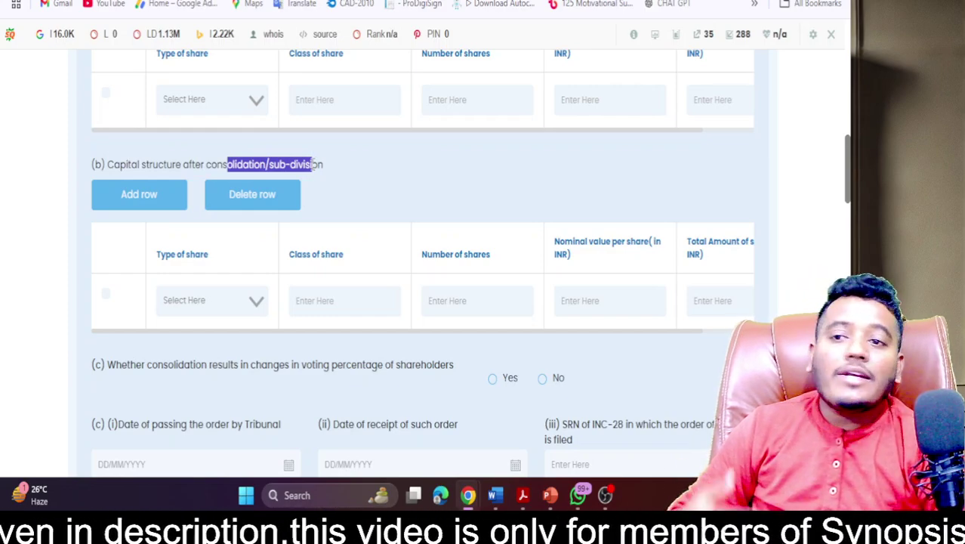
pyautogui.scroll(-3, 313, 233)
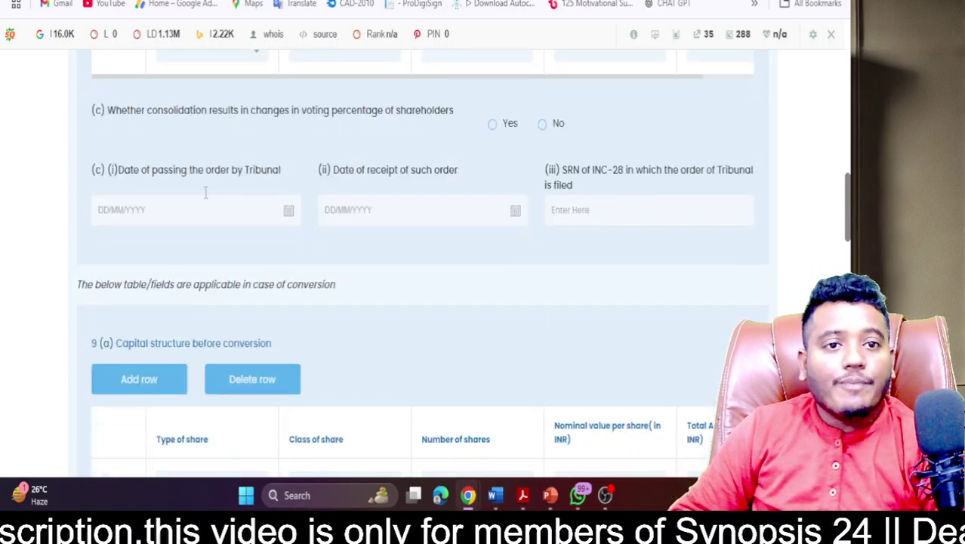
pyautogui.moveTo(136, 112); pyautogui.dragTo(434, 132)
pyautogui.click(436, 129)
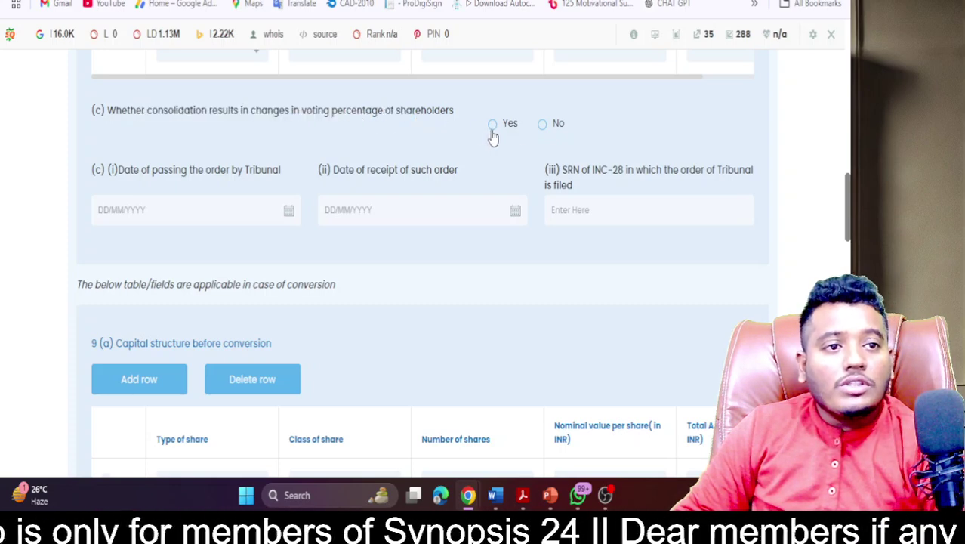
pyautogui.moveTo(346, 110); pyautogui.dragTo(446, 110)
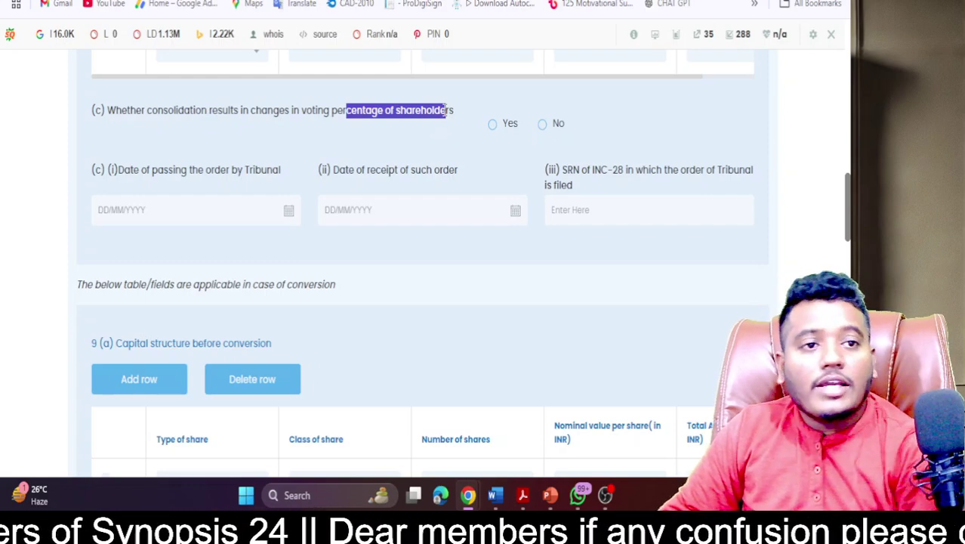
# - Examine sections 9 to 11 on conversion, re-conversion and cancellation, including the capital structure tables and the details of shares cancelled
pyautogui.scroll(-3, 248, 318)
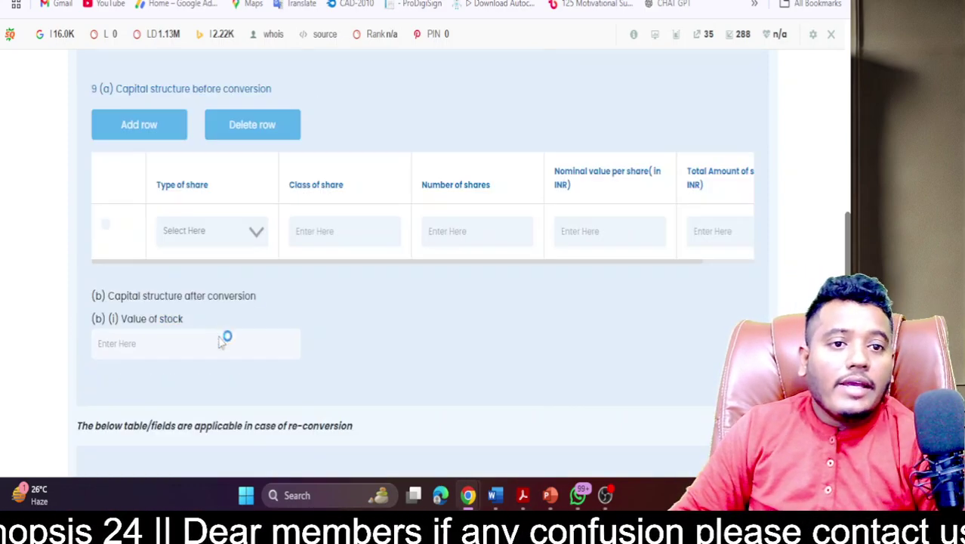
pyautogui.moveTo(135, 90); pyautogui.dragTo(228, 168)
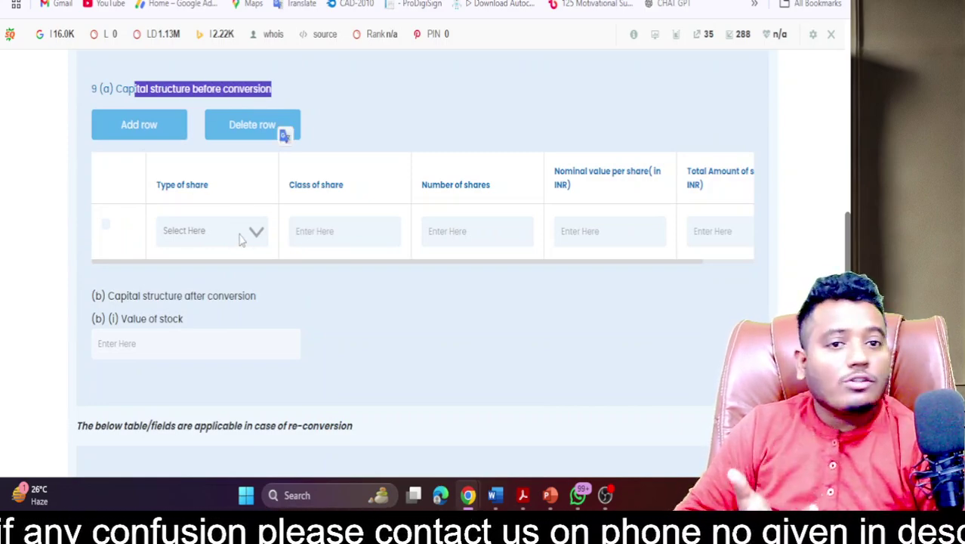
pyautogui.scroll(-3, 242, 238)
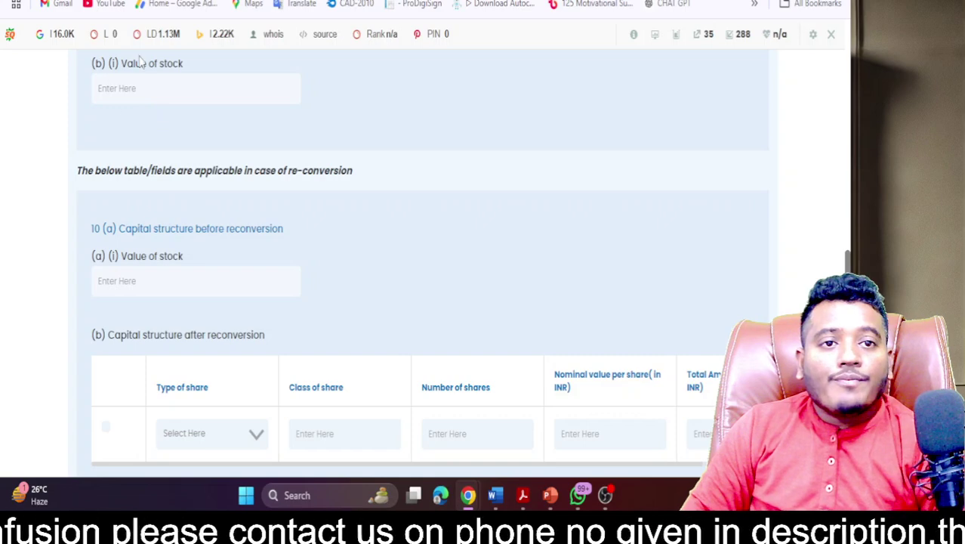
pyautogui.moveTo(93, 176); pyautogui.dragTo(267, 162)
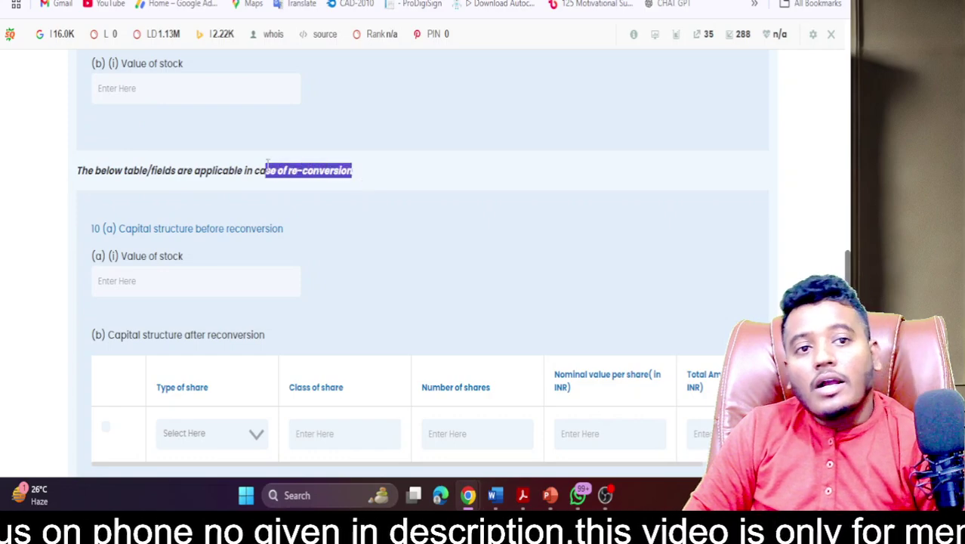
pyautogui.click(155, 287)
pyautogui.scroll(-3, 338, 272)
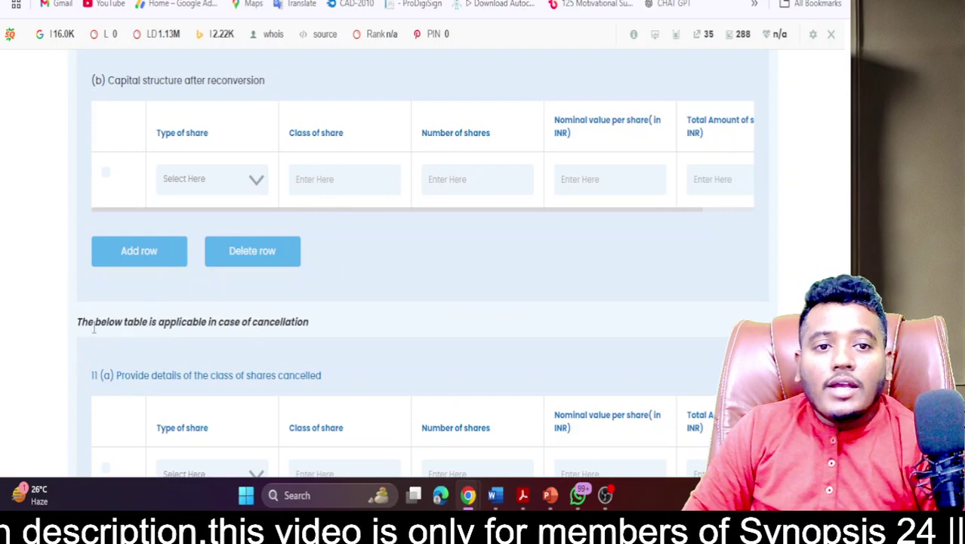
pyautogui.moveTo(87, 321); pyautogui.dragTo(293, 324)
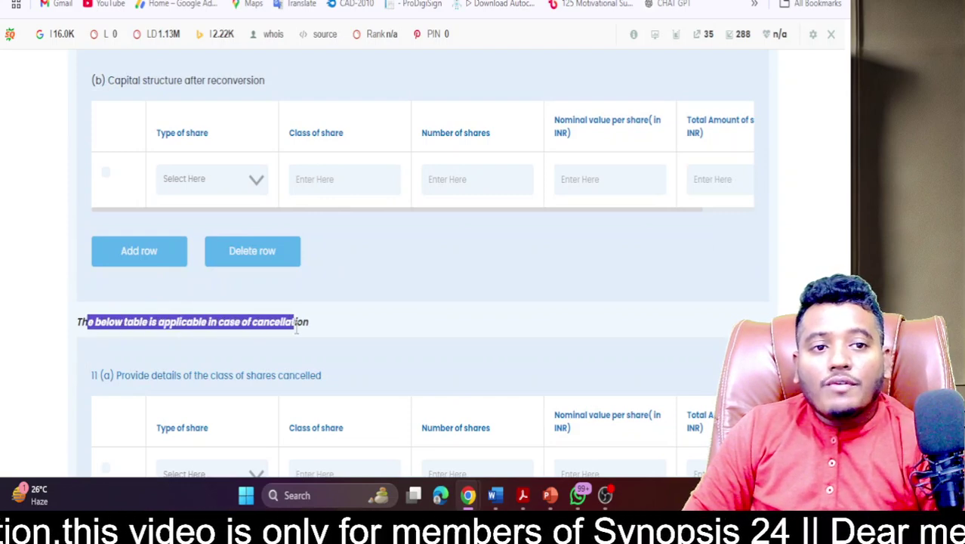
pyautogui.scroll(-3, 296, 324)
pyautogui.click(202, 89)
pyautogui.moveTo(162, 78); pyautogui.dragTo(300, 86)
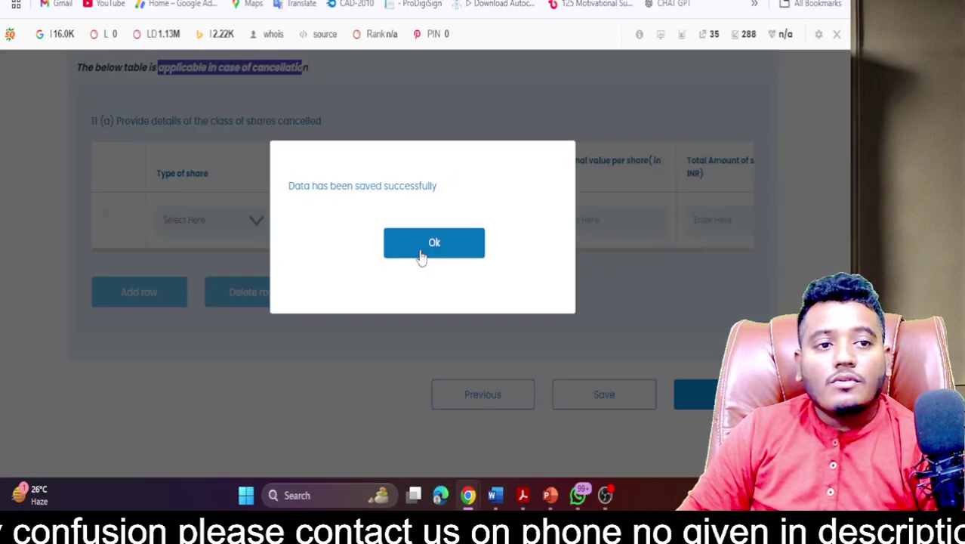
# - Acknowledge the save confirmation for the applicable tables and proceed to the Redemption & Revised capital structure page
pyautogui.click(420, 251)
pyautogui.click(707, 407)
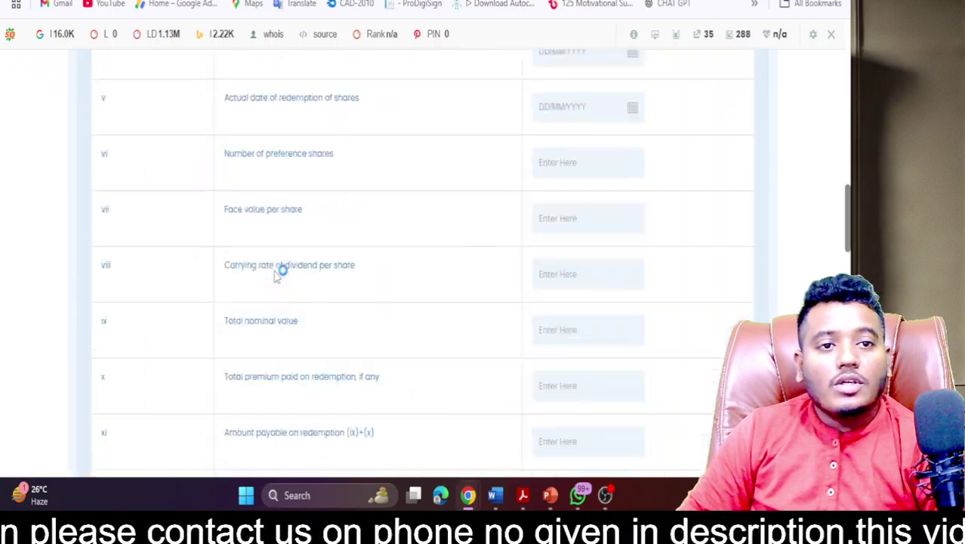
# - Examine section 12 on redemption of redeemable preference shares, including the Board resolution and vote fields
pyautogui.scroll(-5, 277, 276)
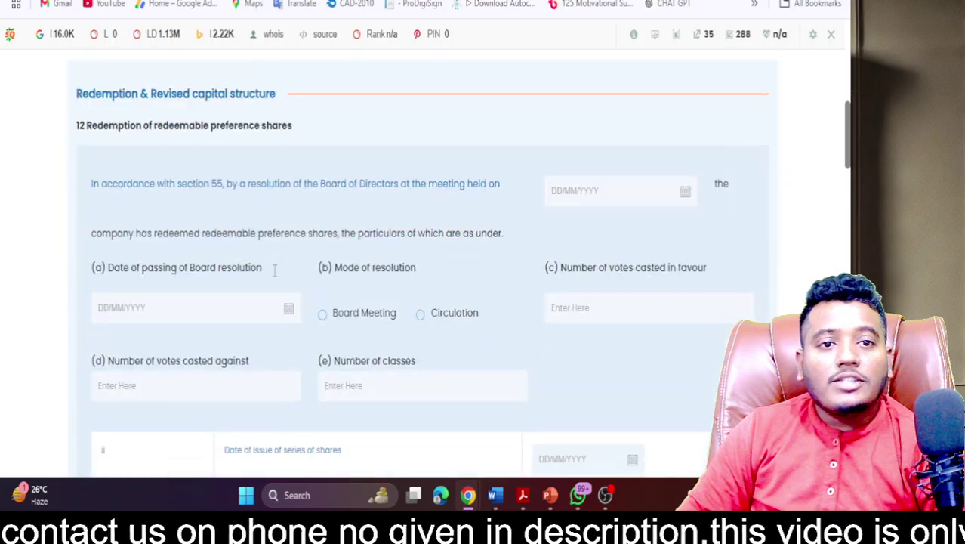
pyautogui.moveTo(88, 97); pyautogui.dragTo(265, 105)
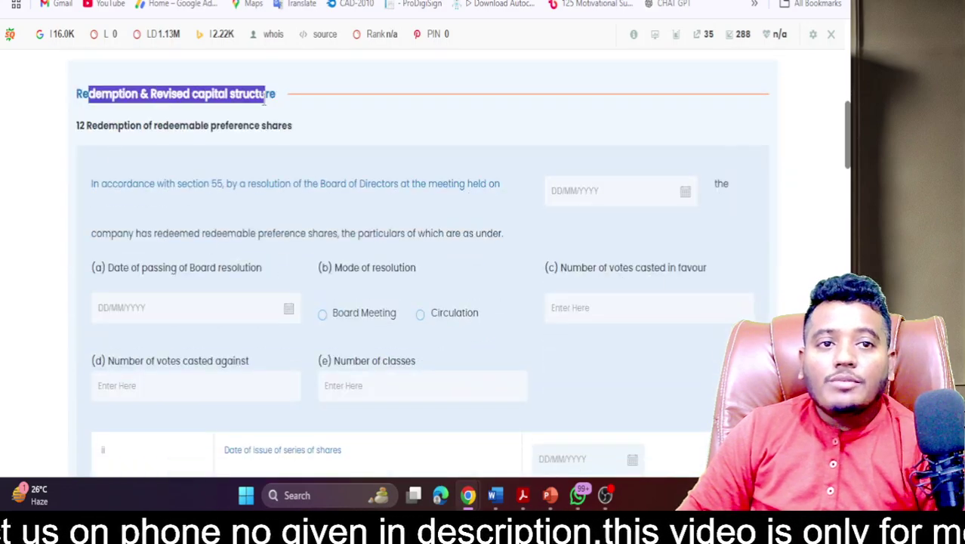
pyautogui.click(181, 115)
pyautogui.moveTo(161, 102); pyautogui.dragTo(293, 103)
pyautogui.click(550, 288)
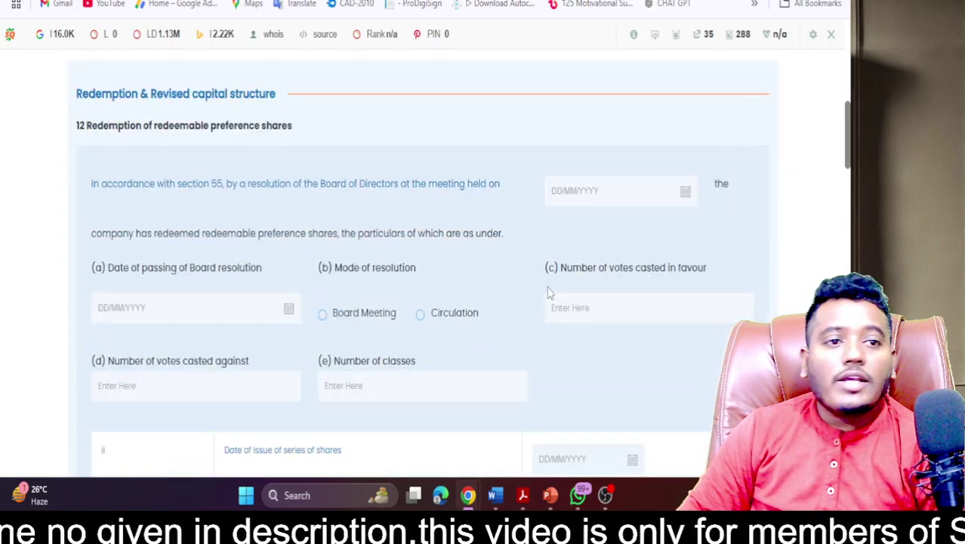
pyautogui.scroll(-4, 453, 286)
pyautogui.moveTo(129, 107); pyautogui.dragTo(293, 113)
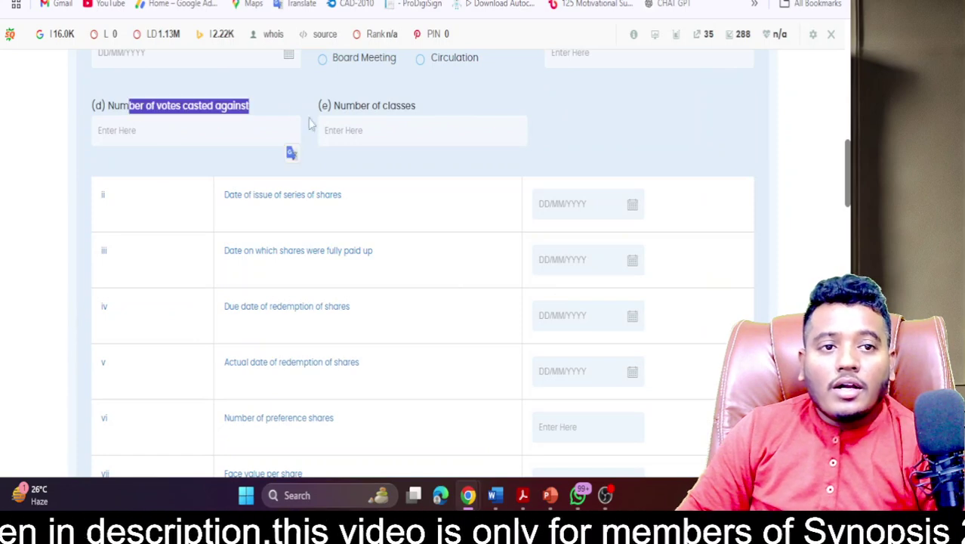
# - Compare the existing capital structure in section 13 with the revised capital structure in section 14
pyautogui.scroll(-12, 339, 173)
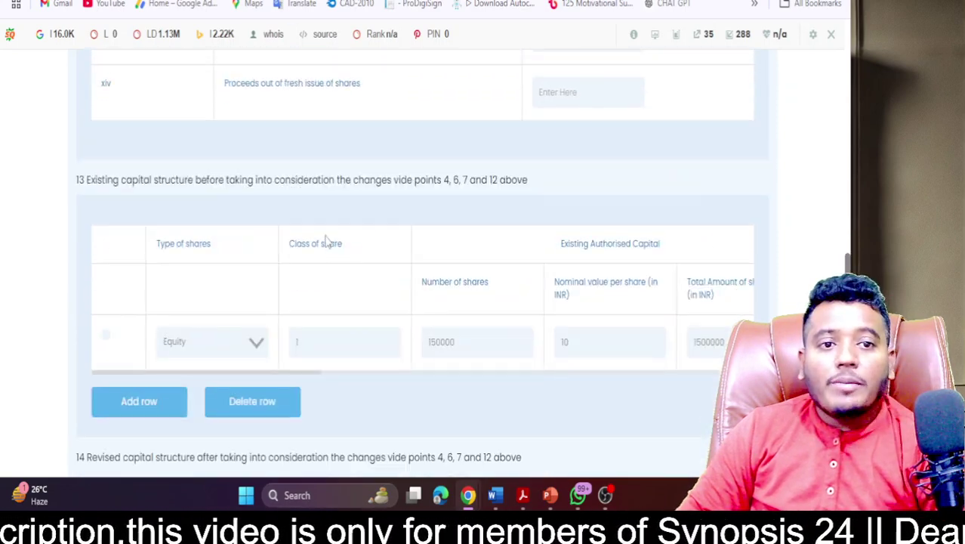
pyautogui.moveTo(105, 179); pyautogui.dragTo(518, 195)
pyautogui.click(379, 195)
pyautogui.moveTo(147, 215); pyautogui.dragTo(420, 214)
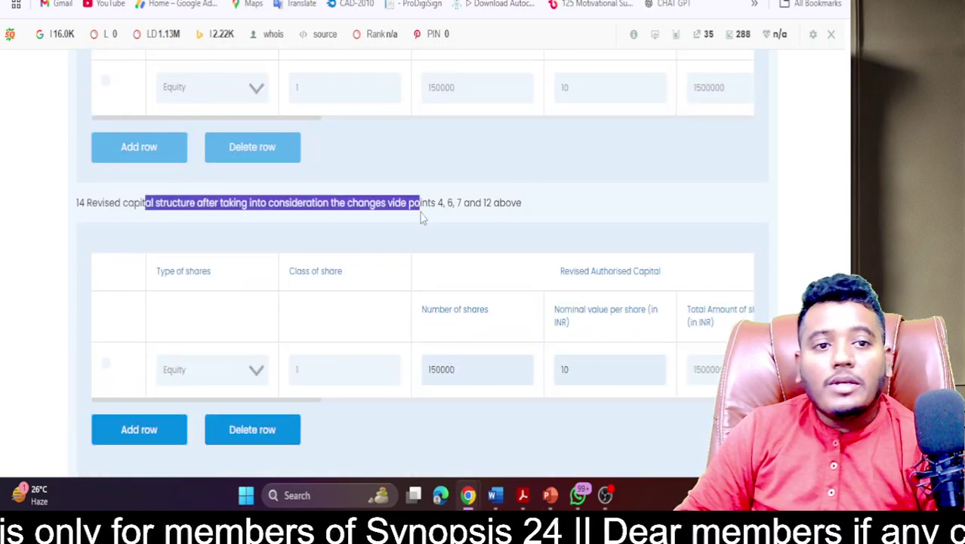
# - Answer No to articles of association altered and Yes to memorandum of association altered, and save the form data
pyautogui.scroll(-3, 339, 236)
pyautogui.moveTo(115, 229); pyautogui.dragTo(289, 230)
pyautogui.moveTo(135, 245); pyautogui.dragTo(114, 230)
pyautogui.click(171, 301)
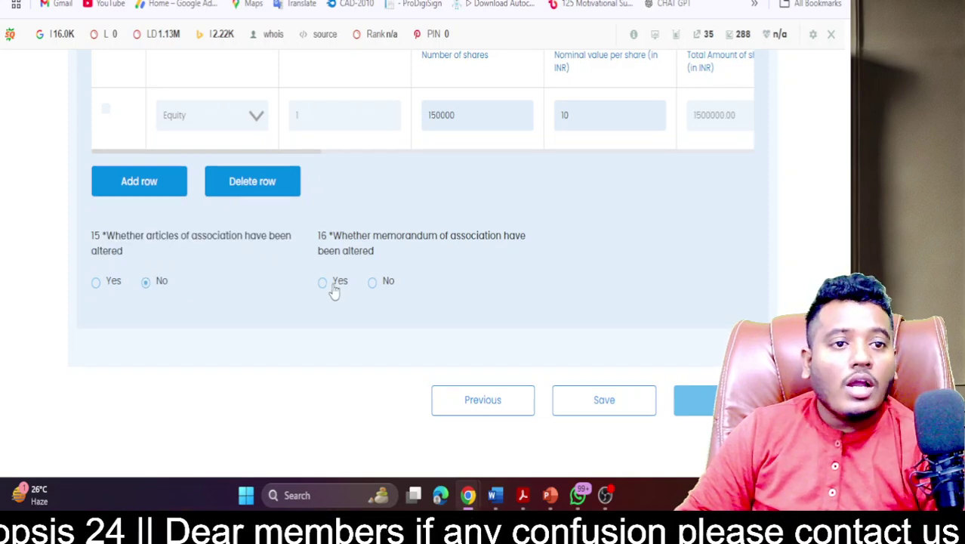
pyautogui.click(333, 291)
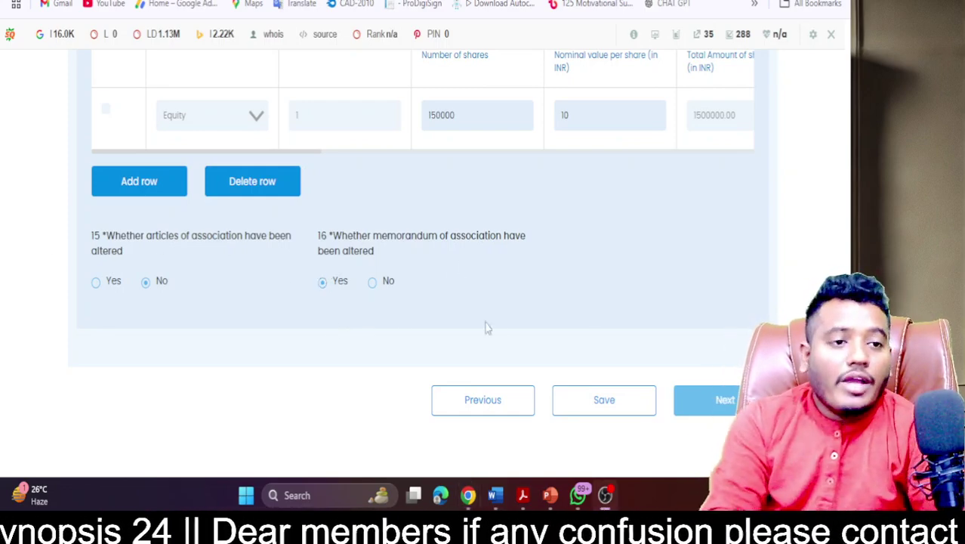
pyautogui.click(603, 400)
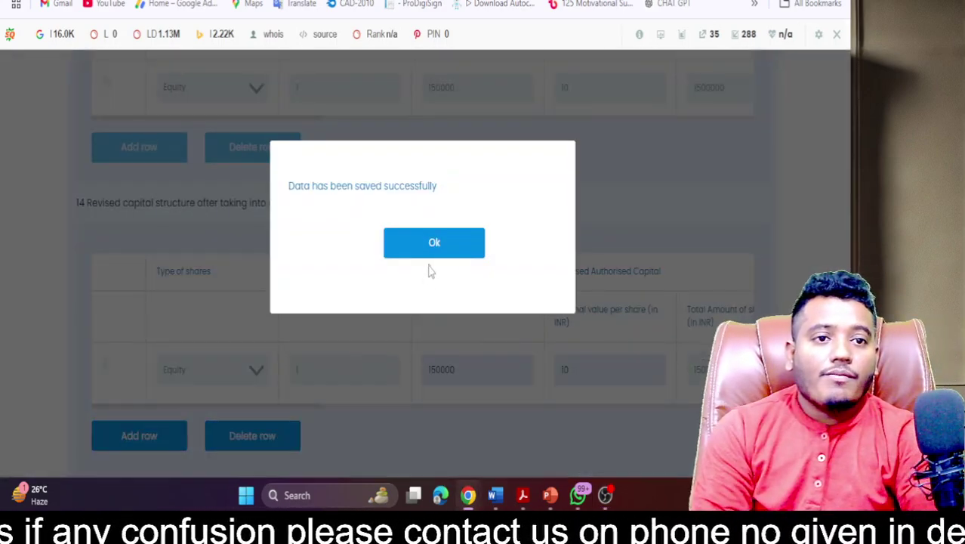
pyautogui.click(447, 245)
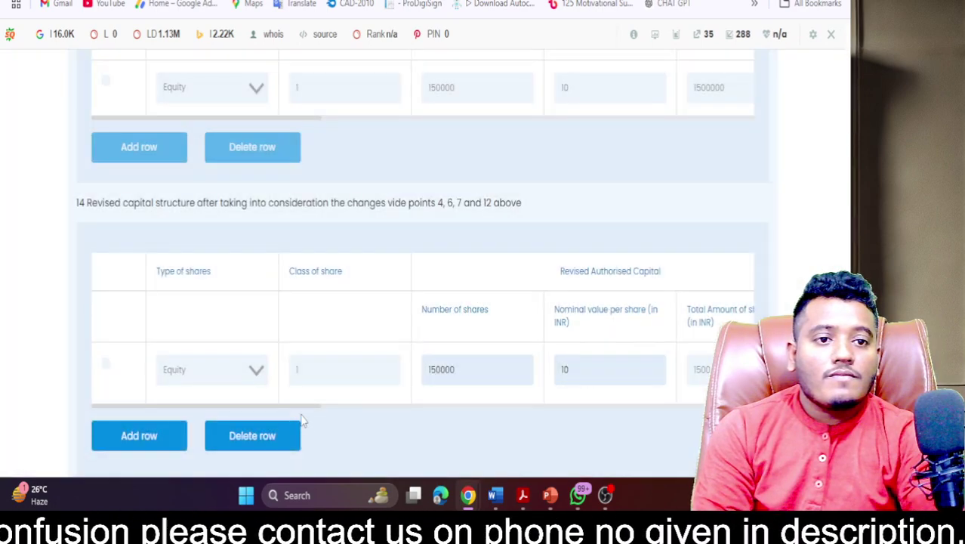
# - Review the section 14 revised capital table across its authorised, issued and subscribed capital columns
pyautogui.moveTo(319, 409); pyautogui.dragTo(646, 405)
pyautogui.click(647, 376)
pyautogui.click(551, 374)
pyautogui.moveTo(88, 220); pyautogui.dragTo(468, 226)
pyautogui.click(371, 241)
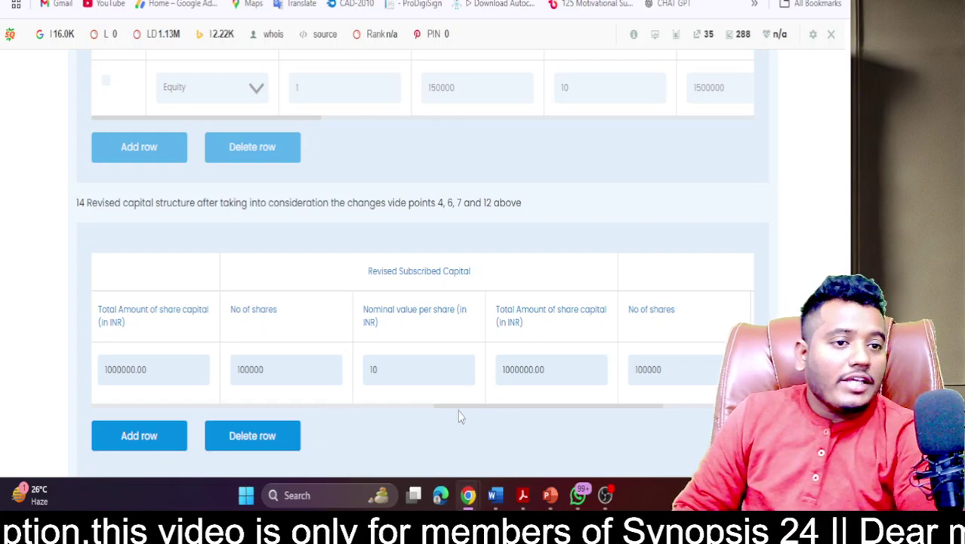
pyautogui.moveTo(450, 414); pyautogui.dragTo(117, 407)
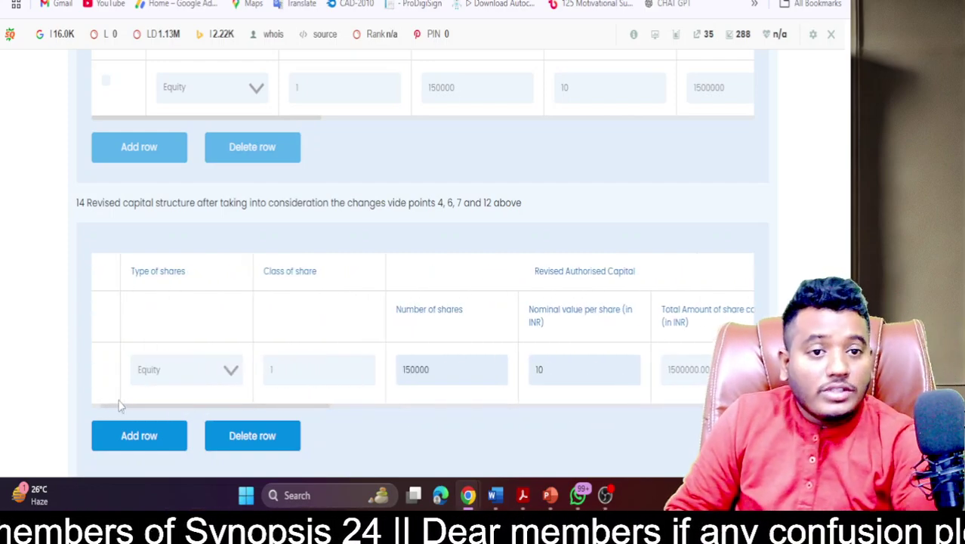
pyautogui.moveTo(92, 202); pyautogui.dragTo(541, 215)
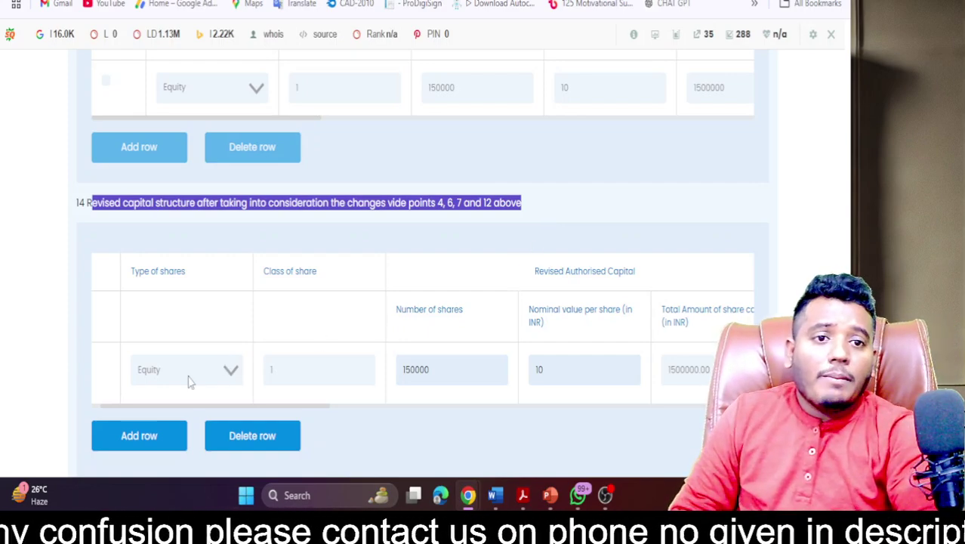
# - Check the number of shares and total amount under Revised Authorised Capital against the number of shares under Revised Issued Capital
pyautogui.click(318, 371)
pyautogui.doubleClick(432, 369)
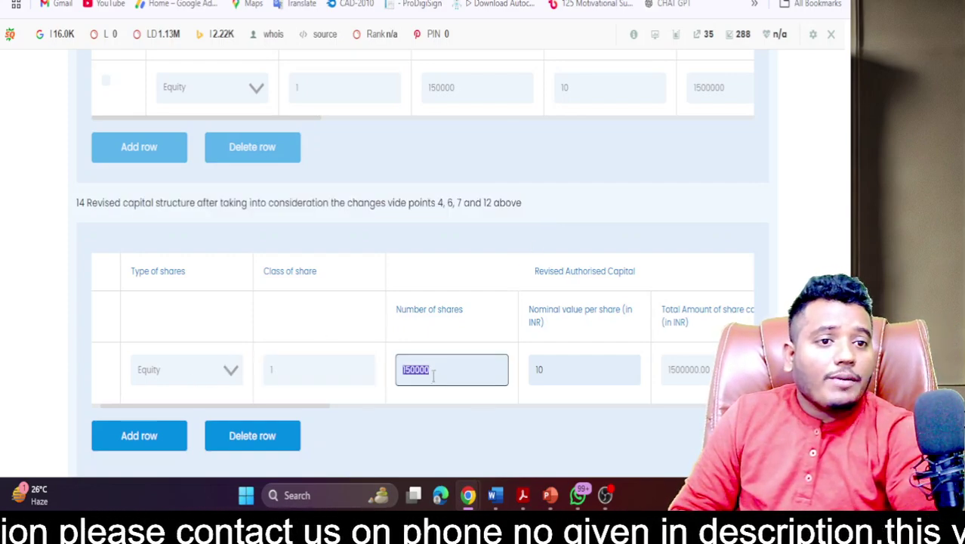
pyautogui.click(264, 408)
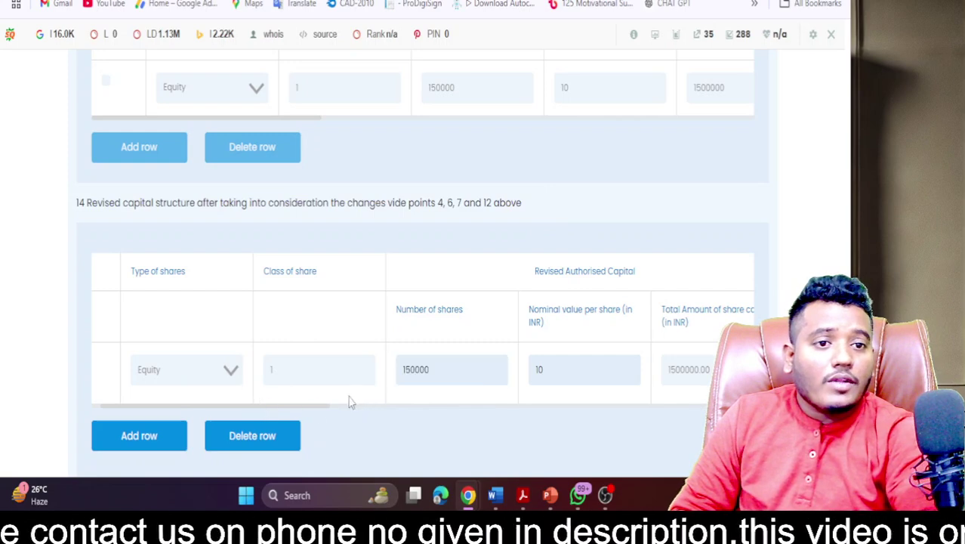
pyautogui.moveTo(313, 409); pyautogui.dragTo(426, 407)
pyautogui.doubleClick(385, 369)
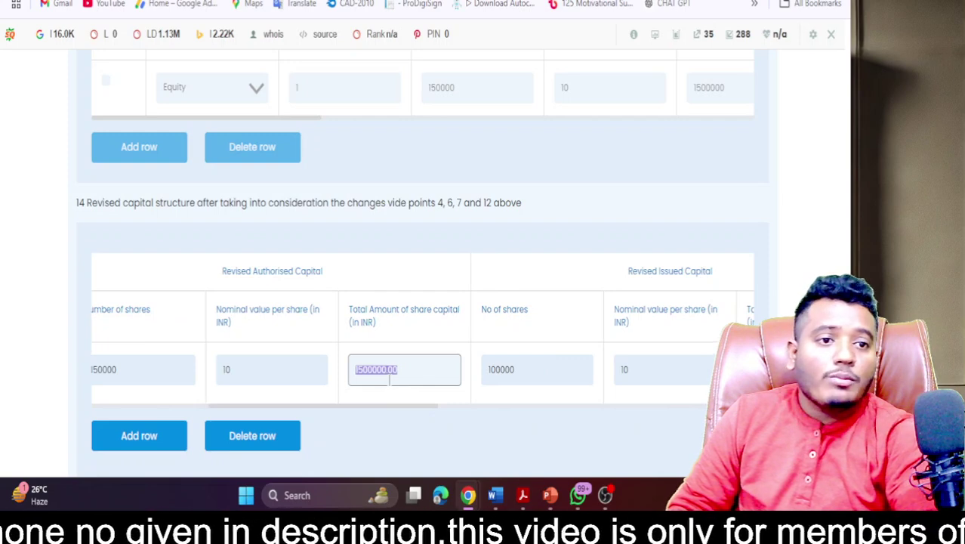
pyautogui.doubleClick(532, 380)
pyautogui.click(414, 417)
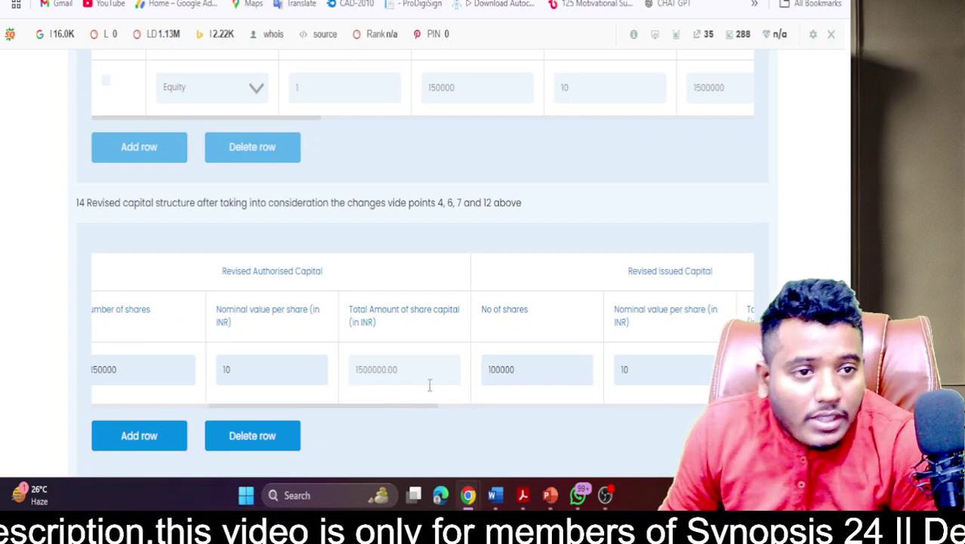
pyautogui.click(513, 369)
pyautogui.click(425, 414)
pyautogui.moveTo(489, 411); pyautogui.dragTo(493, 411)
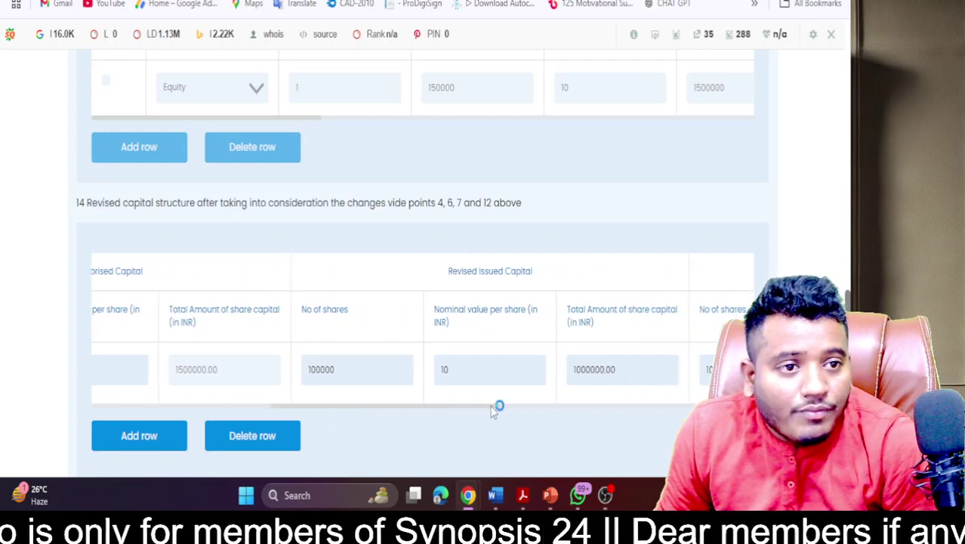
pyautogui.click(365, 374)
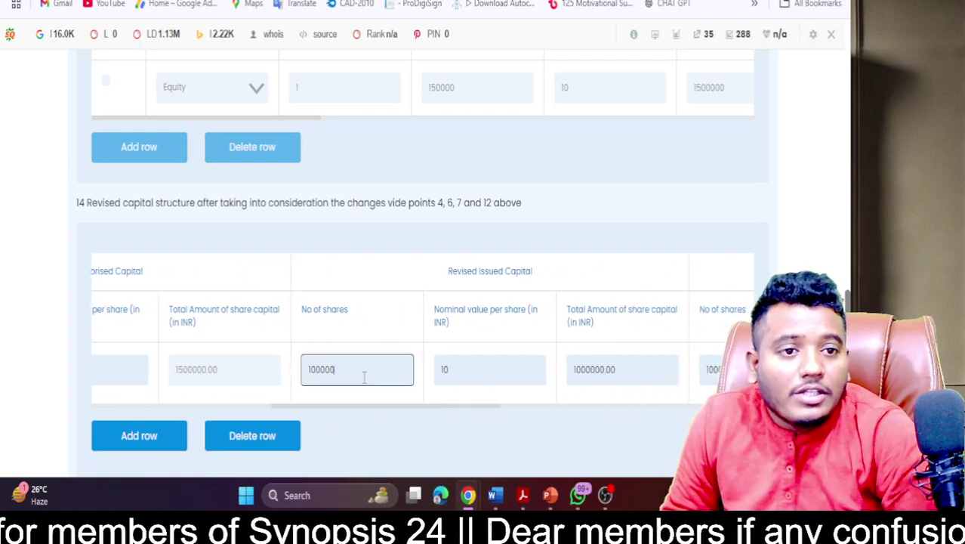
# - Check the number of shares, nominal value and total amount under Revised Issued Capital, and the number of shares under Revised Subscribed Capital
pyautogui.click(449, 370)
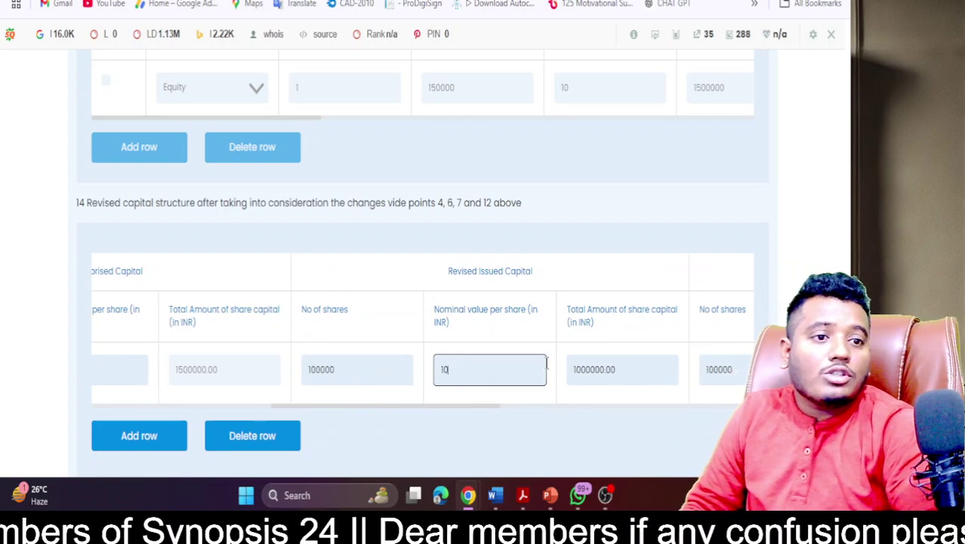
pyautogui.click(590, 366)
pyautogui.moveTo(465, 405); pyautogui.dragTo(552, 412)
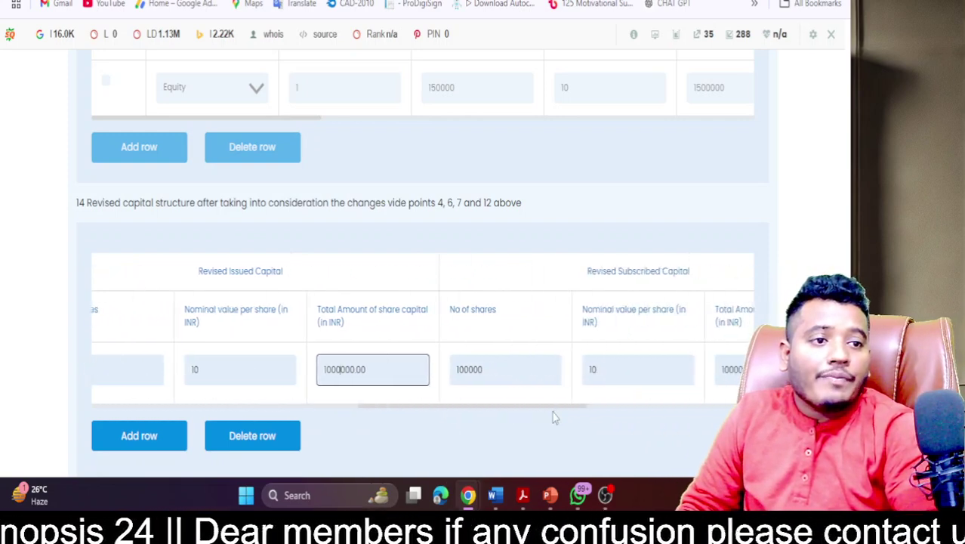
pyautogui.click(521, 368)
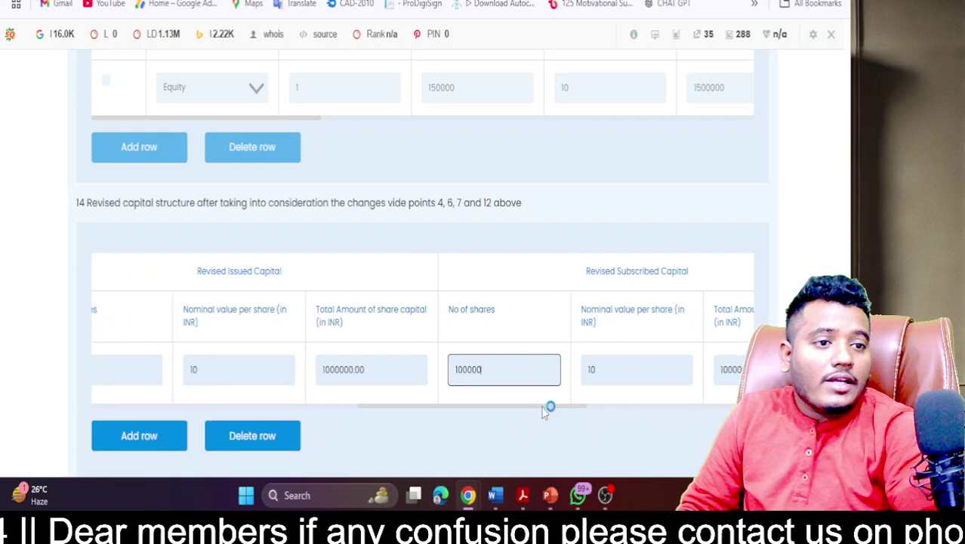
pyautogui.moveTo(541, 407); pyautogui.dragTo(550, 407)
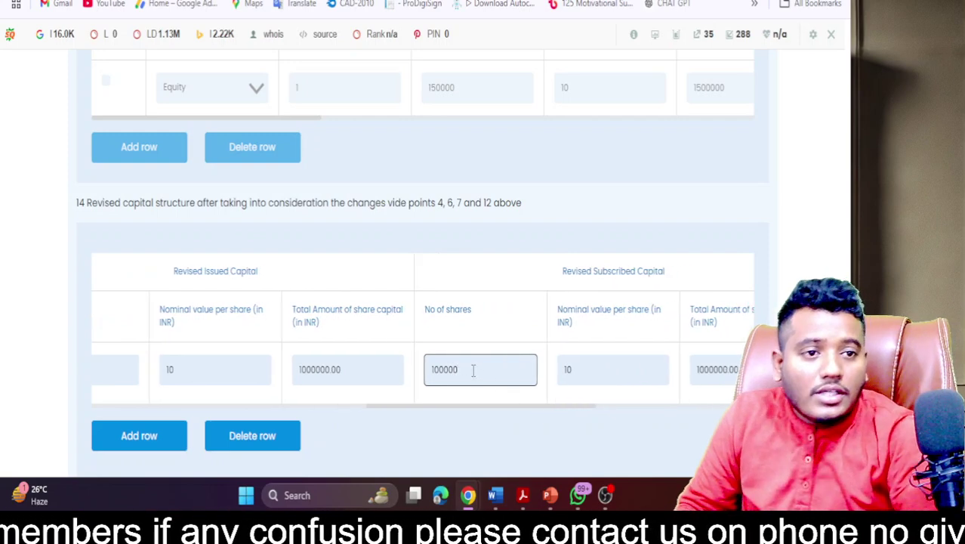
pyautogui.moveTo(468, 369); pyautogui.dragTo(446, 382)
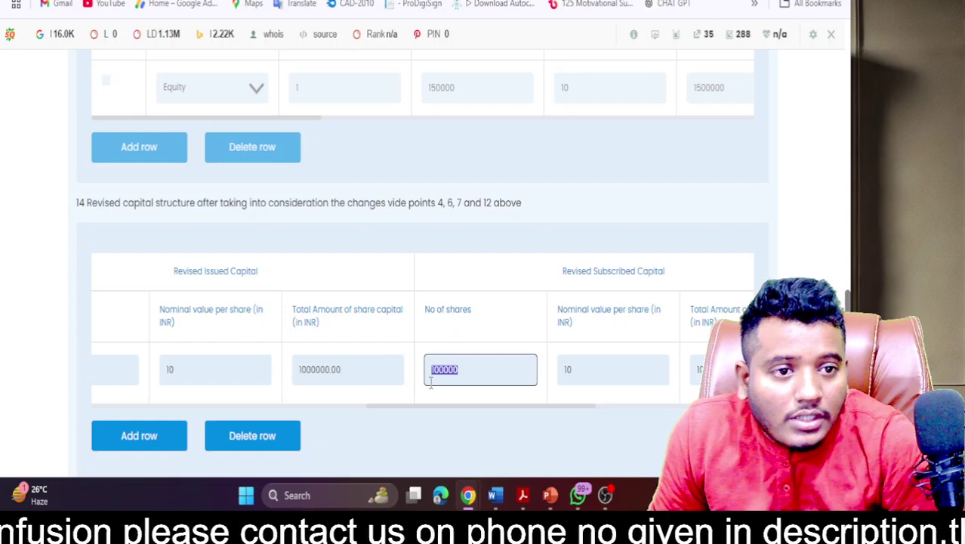
pyautogui.click(498, 369)
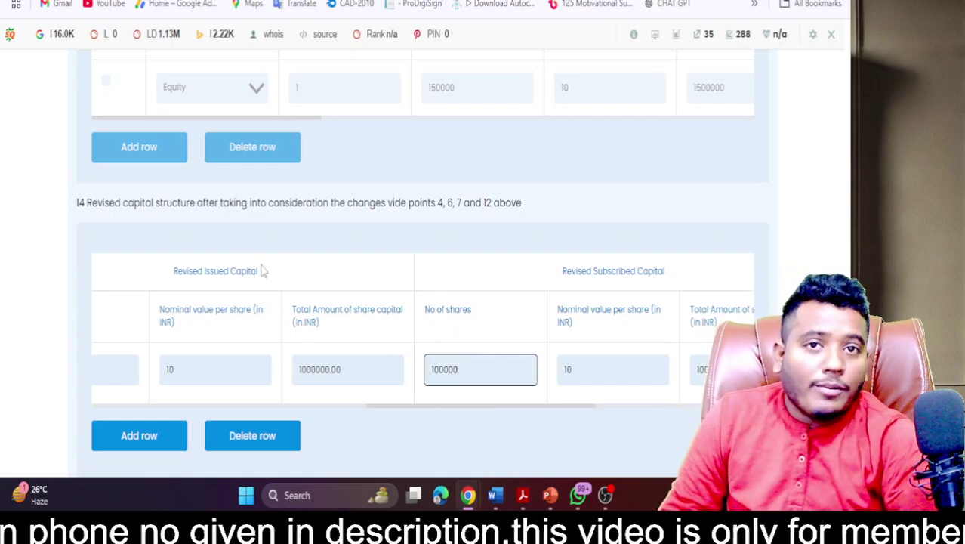
# - Review the Revised Subscribed Capital and Revised Paid up Capital columns of the section 14 table
pyautogui.moveTo(576, 268); pyautogui.dragTo(676, 282)
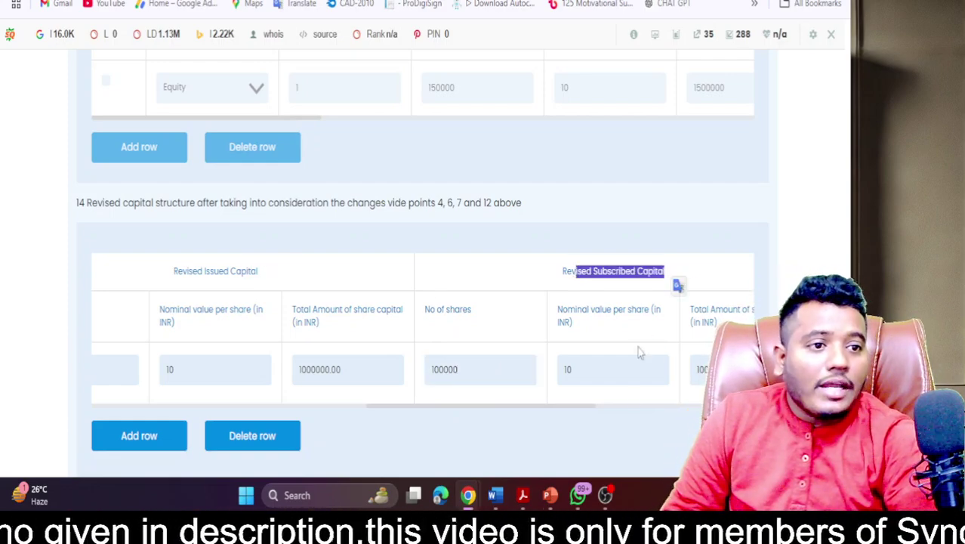
pyautogui.click(677, 282)
pyautogui.moveTo(540, 414); pyautogui.dragTo(694, 409)
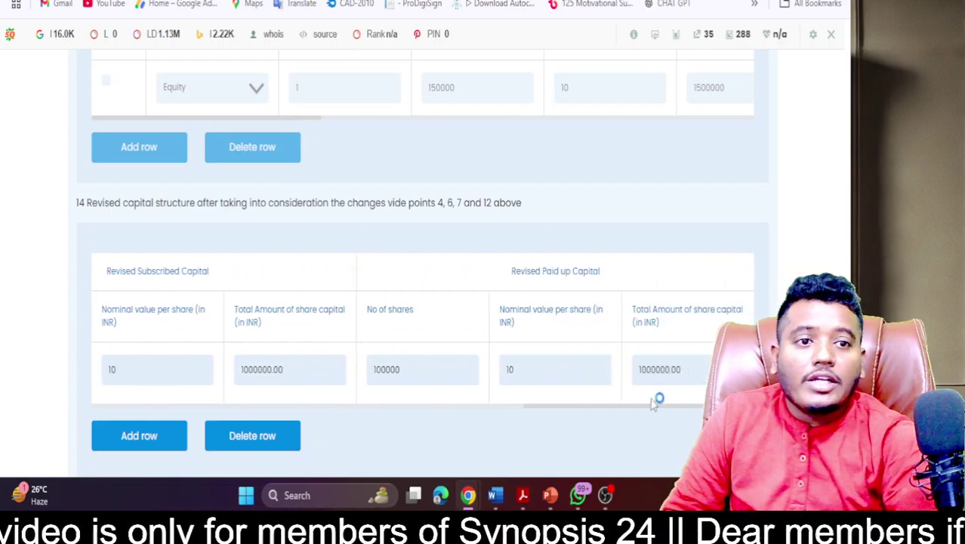
pyautogui.moveTo(578, 413); pyautogui.dragTo(198, 418)
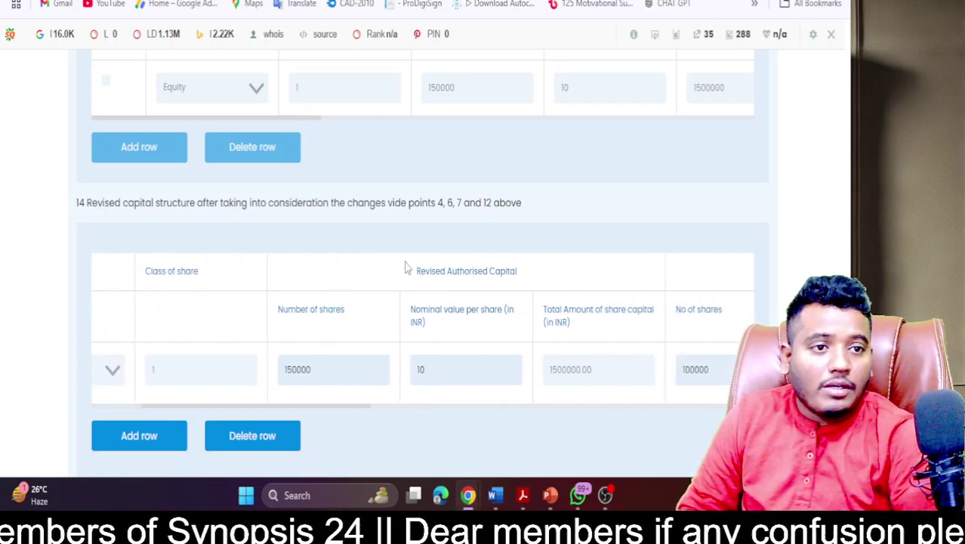
# - Compare the Revised Authorised, Revised Issued and Revised Subscribed Capital column groups in section 14, ending back at Revised Authorised Capital
pyautogui.tripleClick(478, 278)
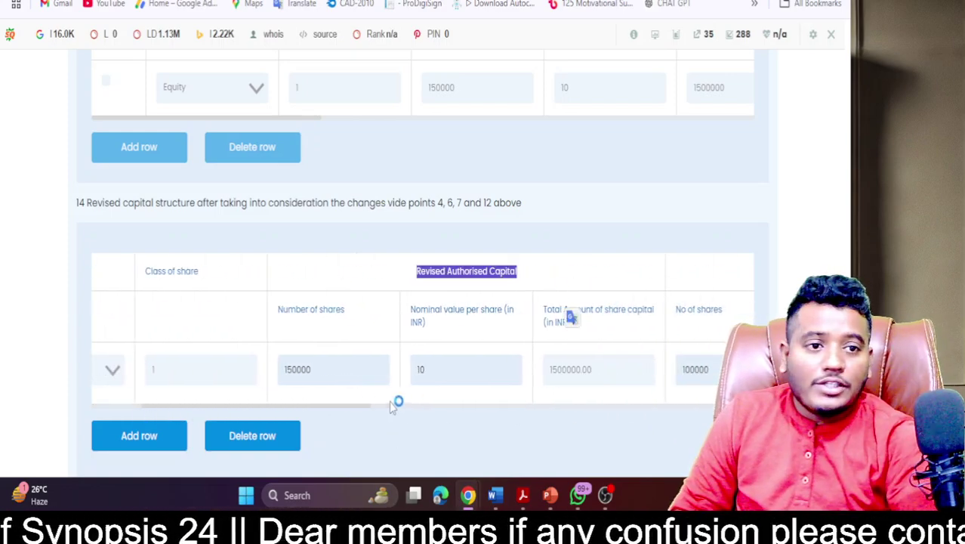
pyautogui.click(330, 408)
pyautogui.moveTo(364, 414); pyautogui.dragTo(523, 414)
pyautogui.moveTo(372, 270); pyautogui.dragTo(455, 280)
pyautogui.moveTo(436, 410); pyautogui.dragTo(561, 405)
pyautogui.moveTo(435, 274); pyautogui.dragTo(503, 278)
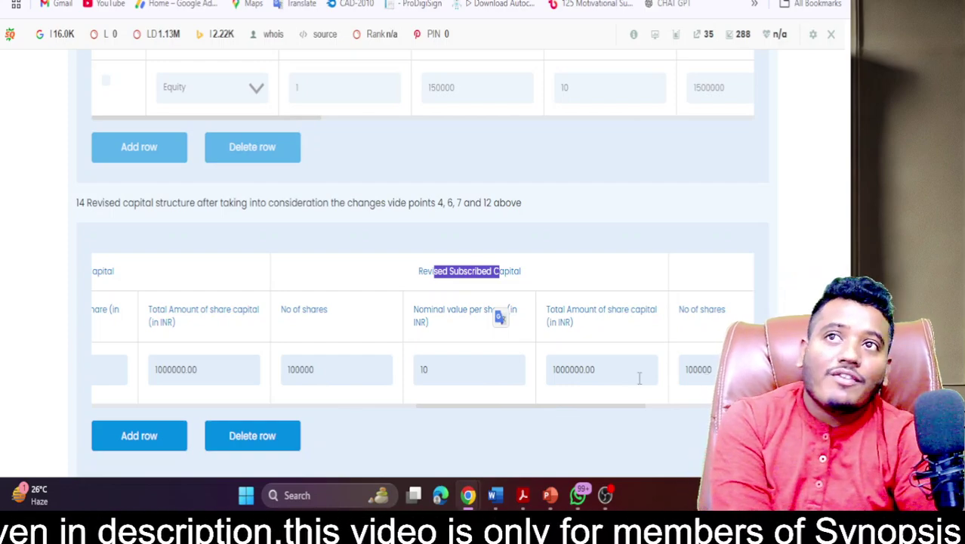
pyautogui.click(625, 407)
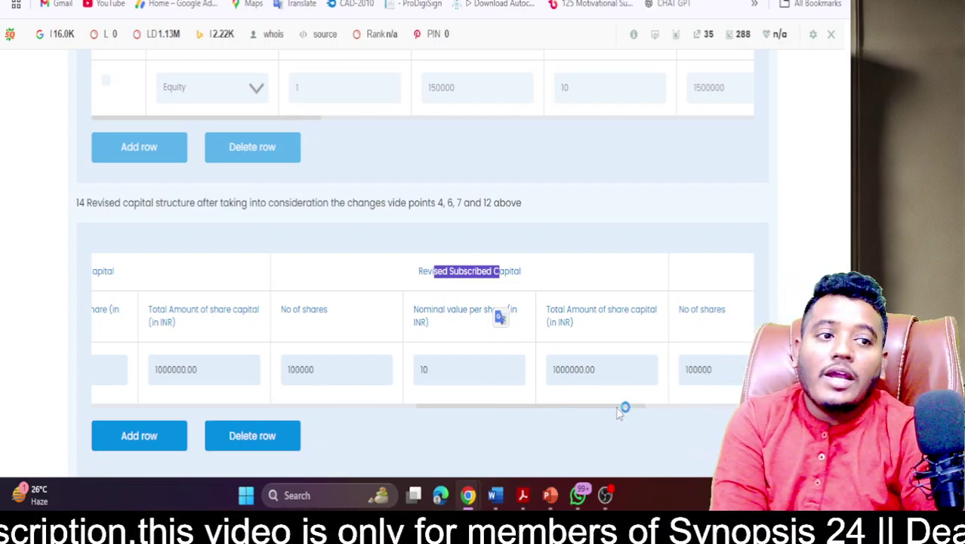
pyautogui.moveTo(615, 408); pyautogui.dragTo(358, 389)
pyautogui.moveTo(399, 276); pyautogui.dragTo(420, 280)
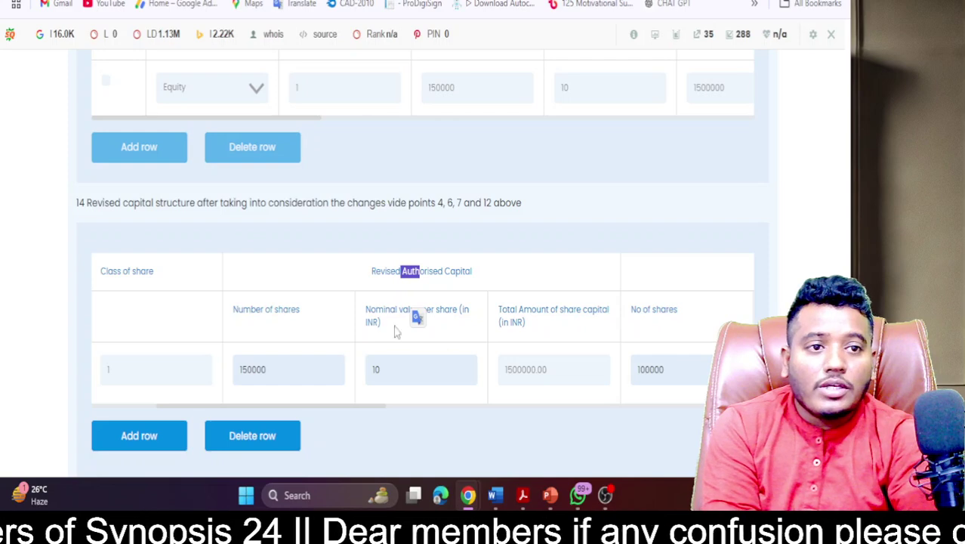
# - Check the number of shares, nominal value and total amount under Revised Authorised Capital against the adjoining issued number of shares
pyautogui.click(265, 368)
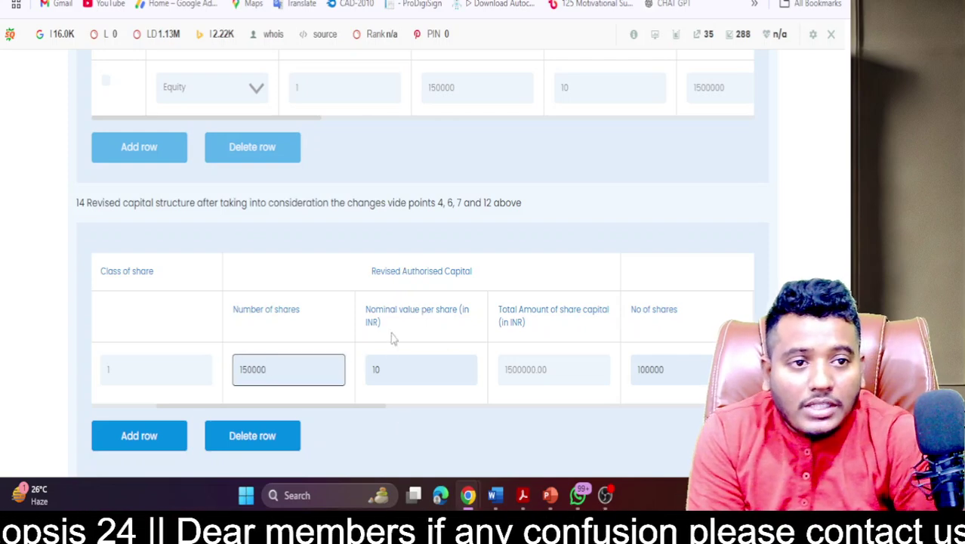
pyautogui.click(394, 373)
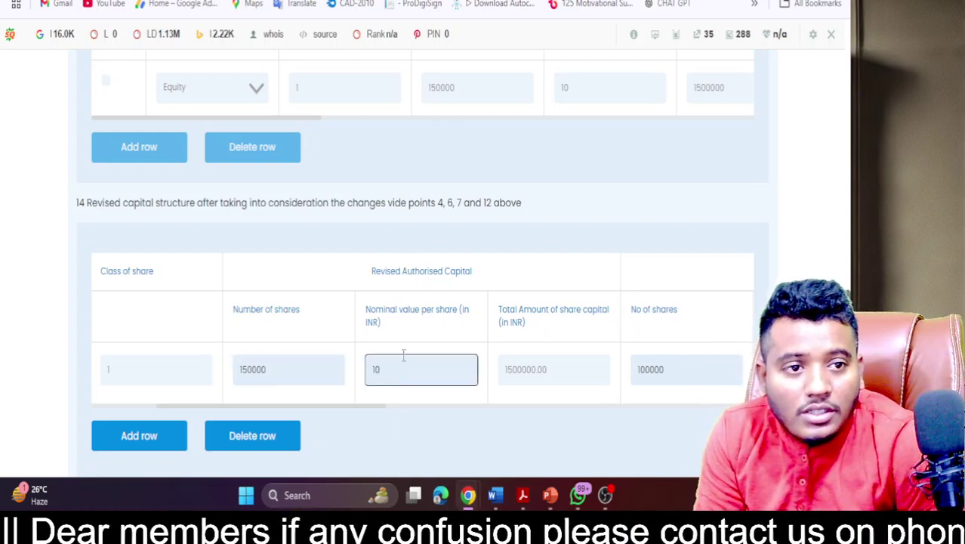
pyautogui.moveTo(507, 311); pyautogui.dragTo(567, 320)
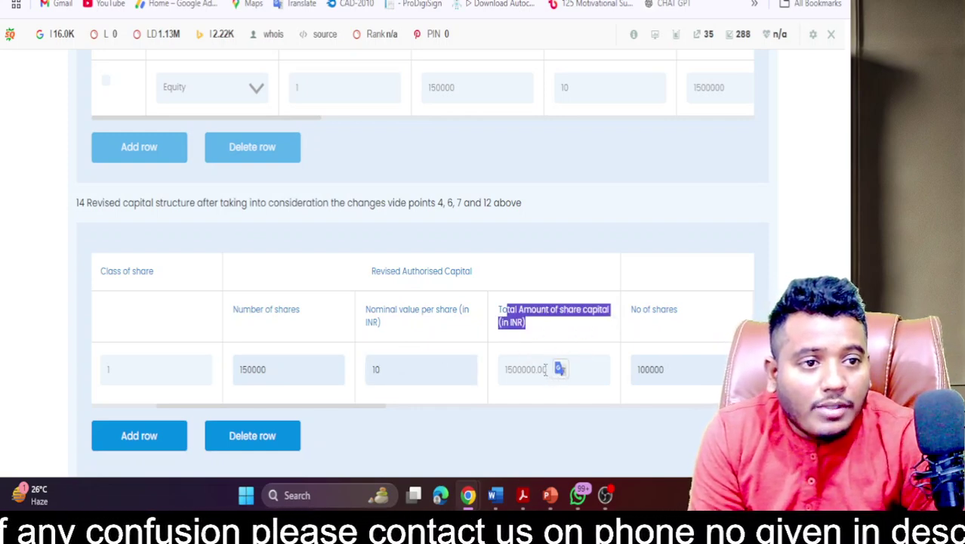
pyautogui.click(540, 369)
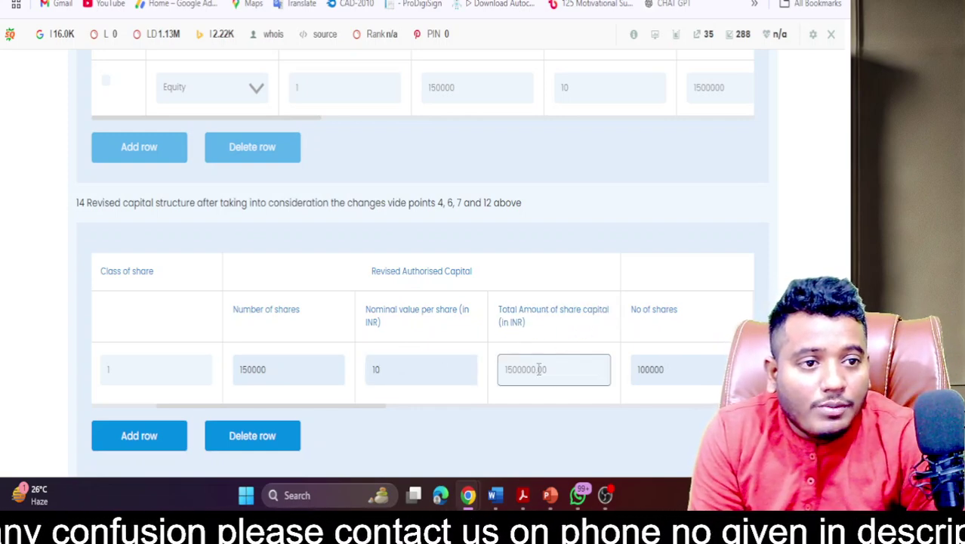
pyautogui.click(664, 376)
pyautogui.moveTo(665, 371); pyautogui.dragTo(648, 369)
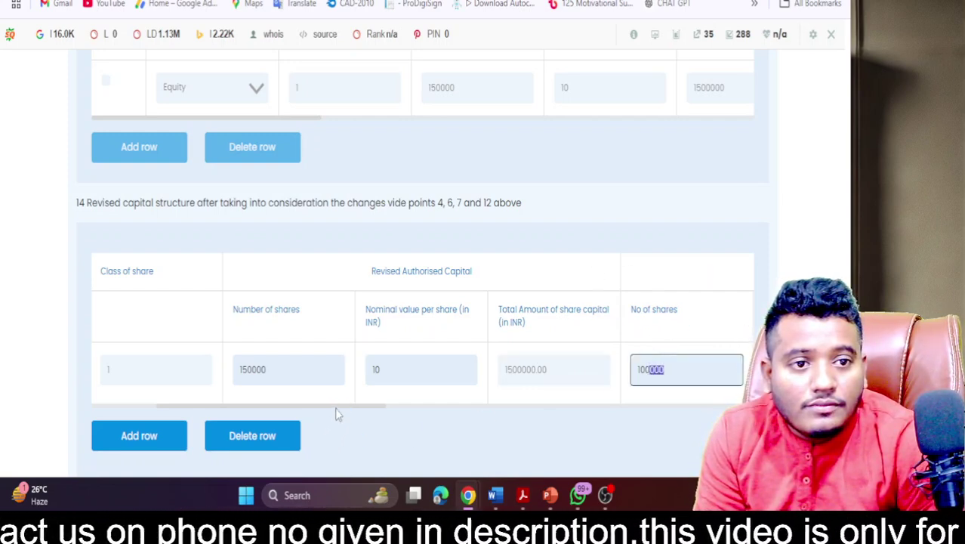
# - Save the form data with the section 14 capital structure and acknowledge the confirmation
pyautogui.hscroll(-3, 337, 414)
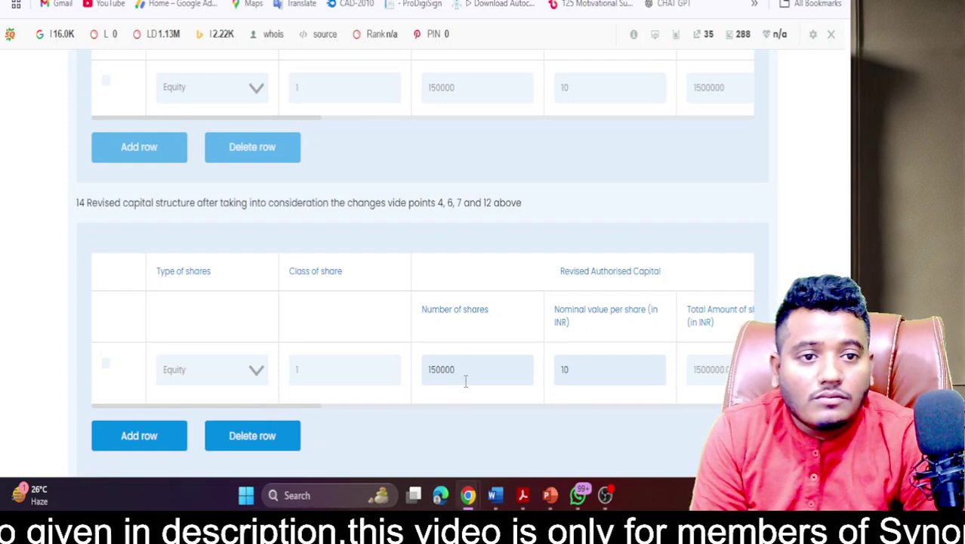
pyautogui.scroll(-3, 453, 393)
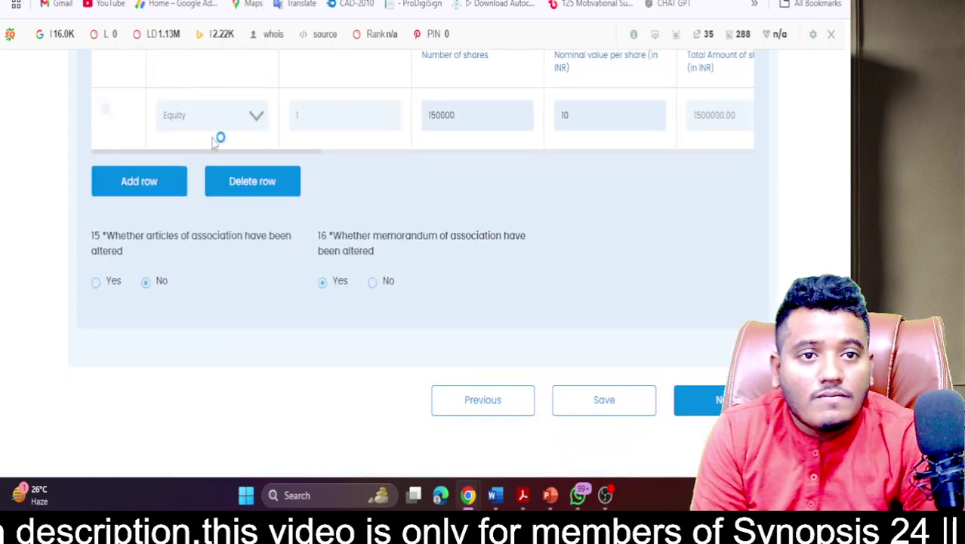
pyautogui.click(588, 408)
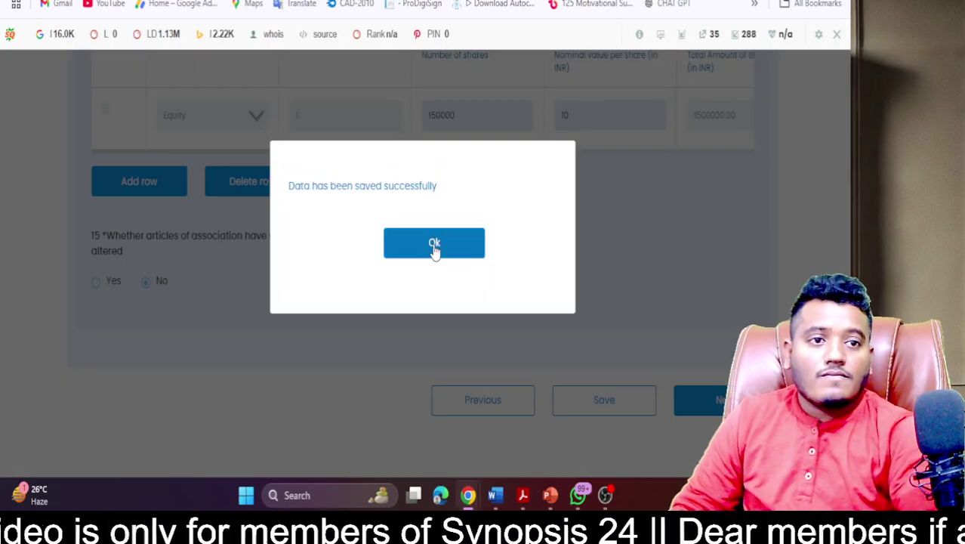
pyautogui.click(433, 247)
# - Set the number of shares under Revised Authorised Capital to 1000000 and check the recalculated total amount of share capital
pyautogui.scroll(3, 273, 304)
pyautogui.moveTo(310, 370); pyautogui.dragTo(244, 375)
pyautogui.write('100')
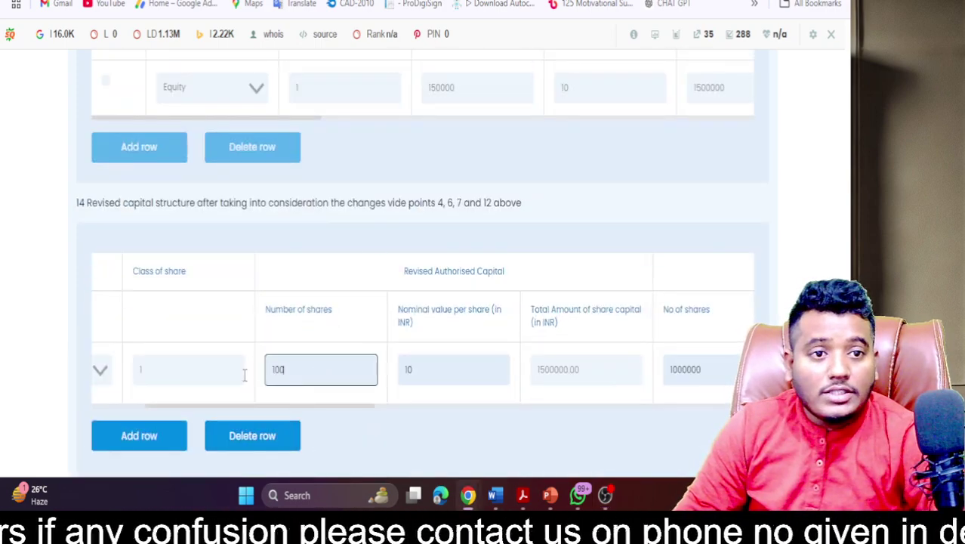
pyautogui.write('0000')
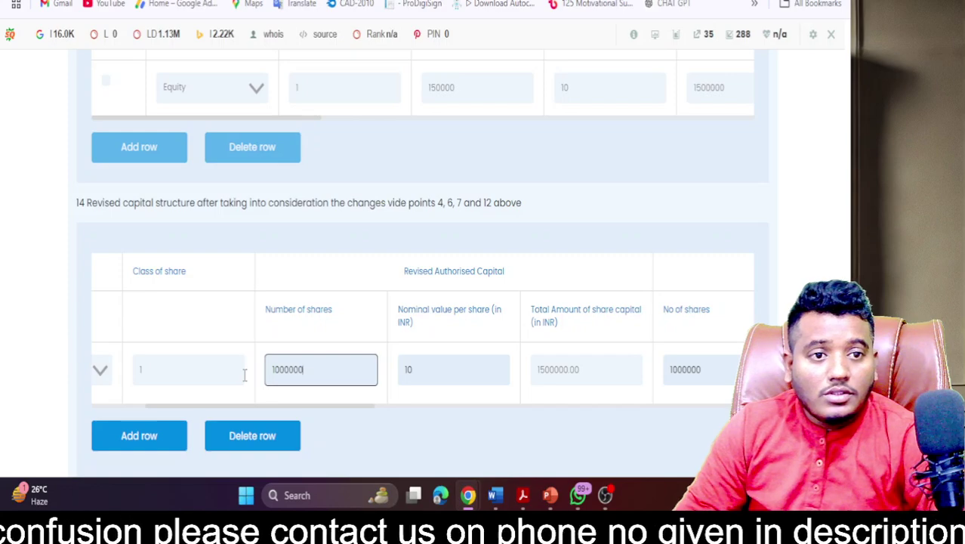
pyautogui.click(561, 267)
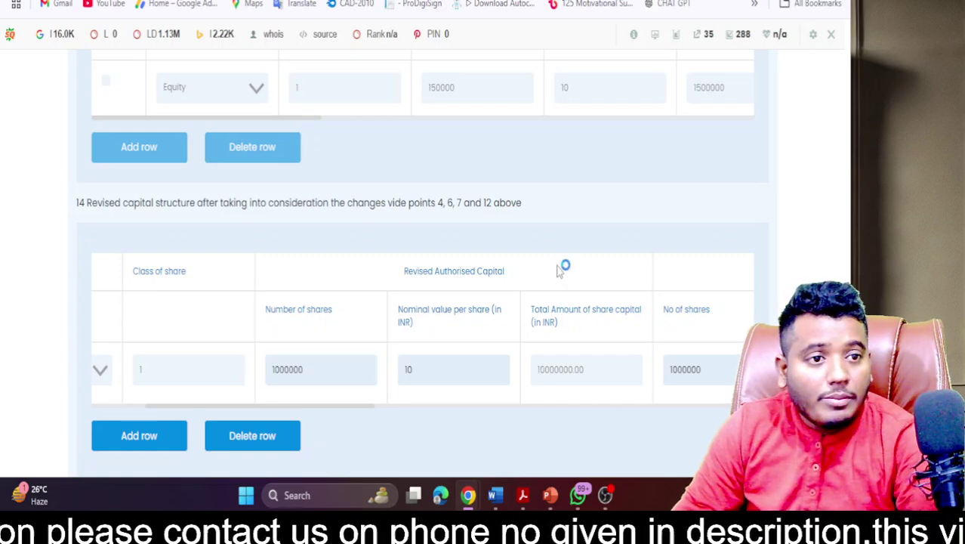
pyautogui.click(572, 364)
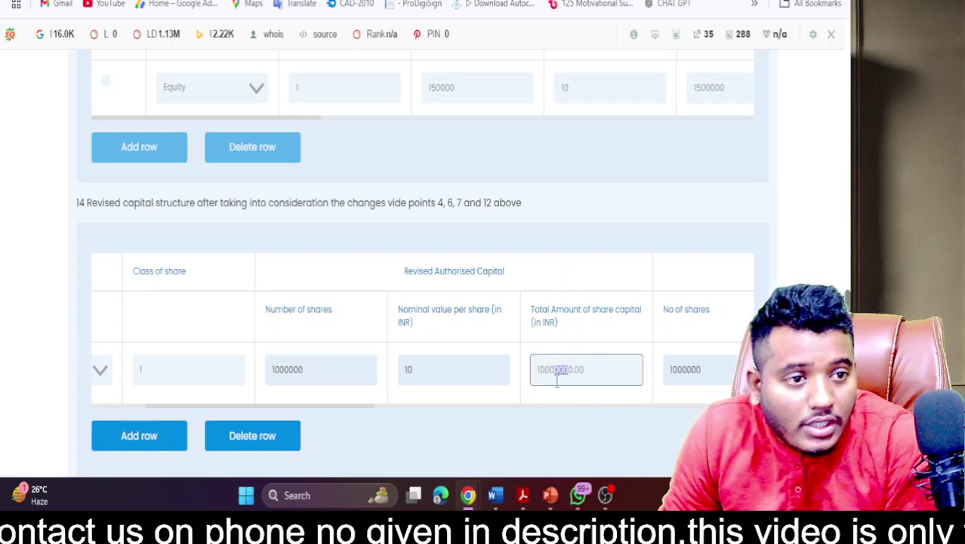
pyautogui.moveTo(555, 383); pyautogui.dragTo(544, 386)
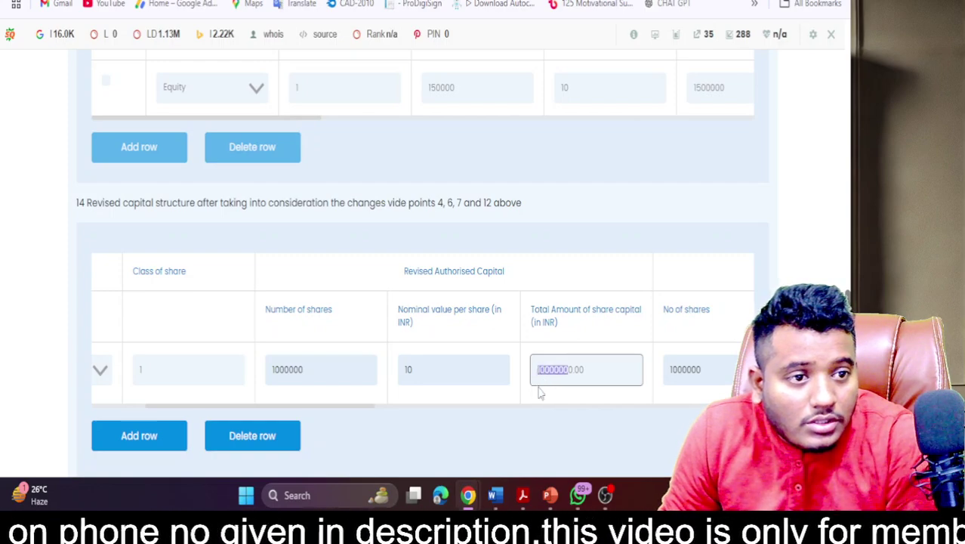
pyautogui.click(528, 404)
# - Save the form data again and proceed to section 17, the particulars of payment of stamp duty
pyautogui.scroll(-3, 517, 410)
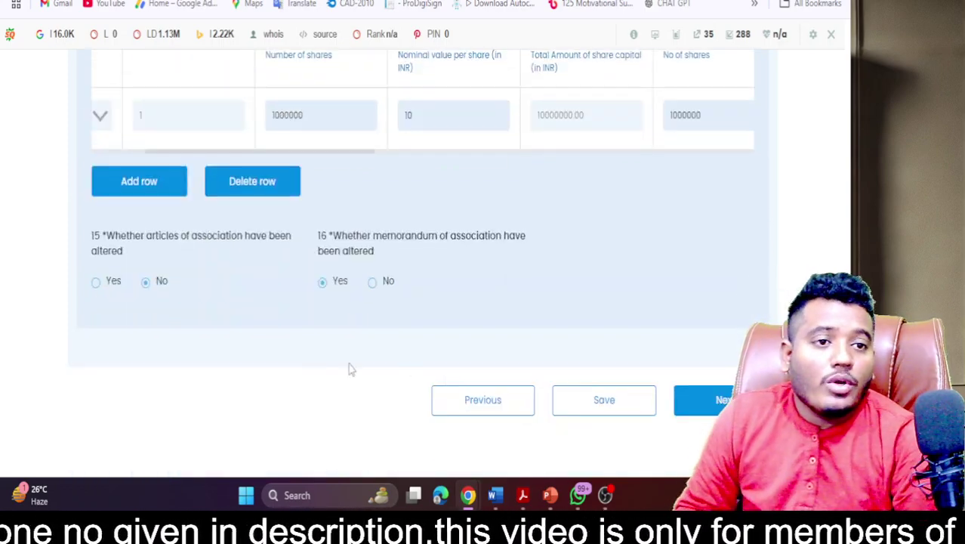
pyautogui.click(616, 405)
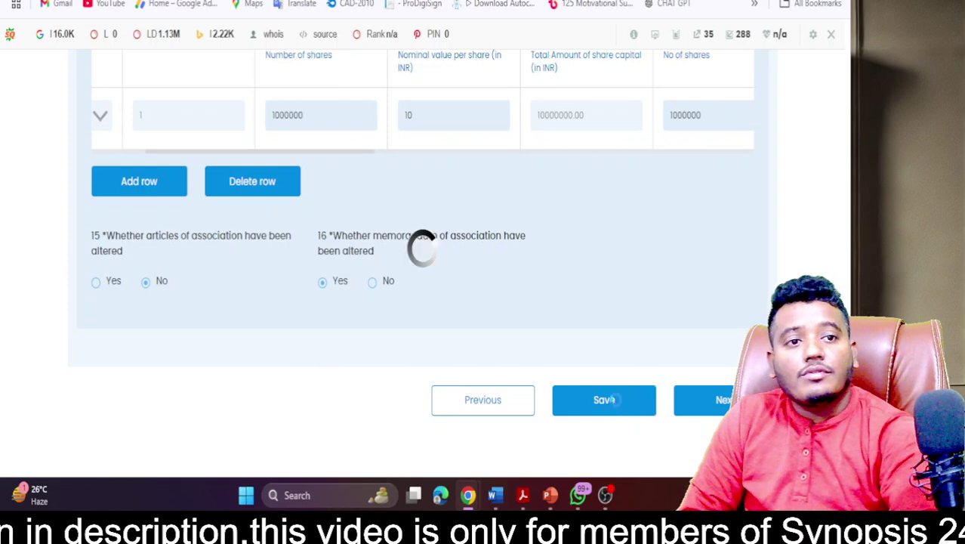
pyautogui.click(438, 250)
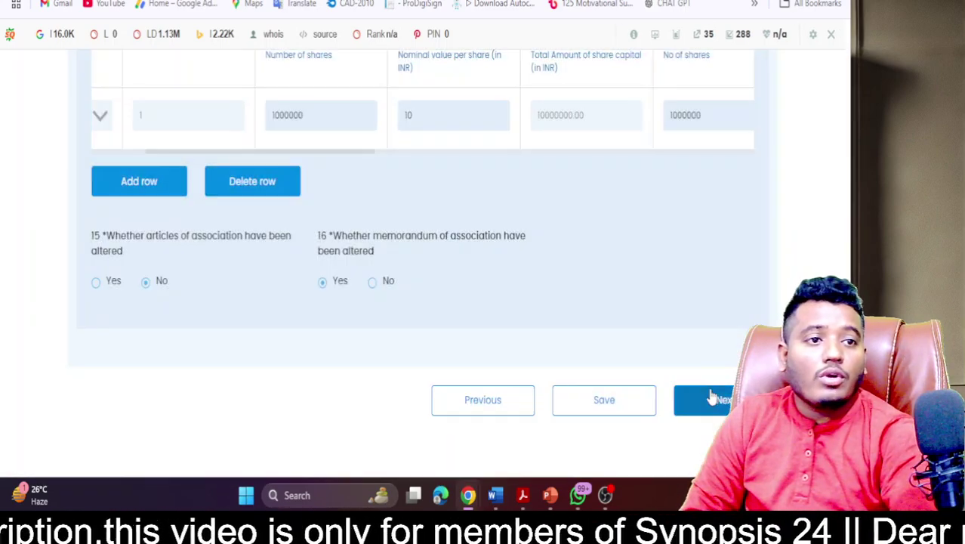
pyautogui.click(714, 407)
pyautogui.scroll(10, 465, 356)
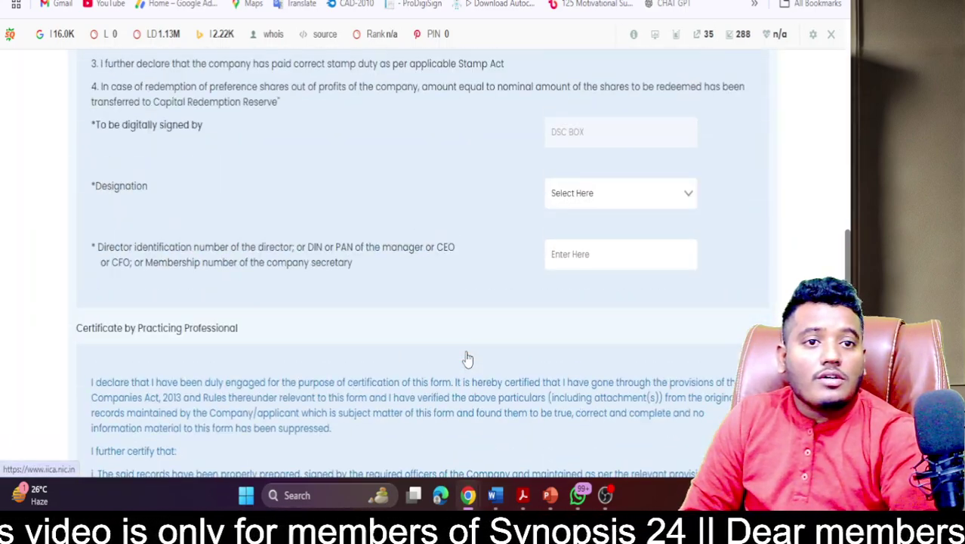
pyautogui.scroll(10, 467, 360)
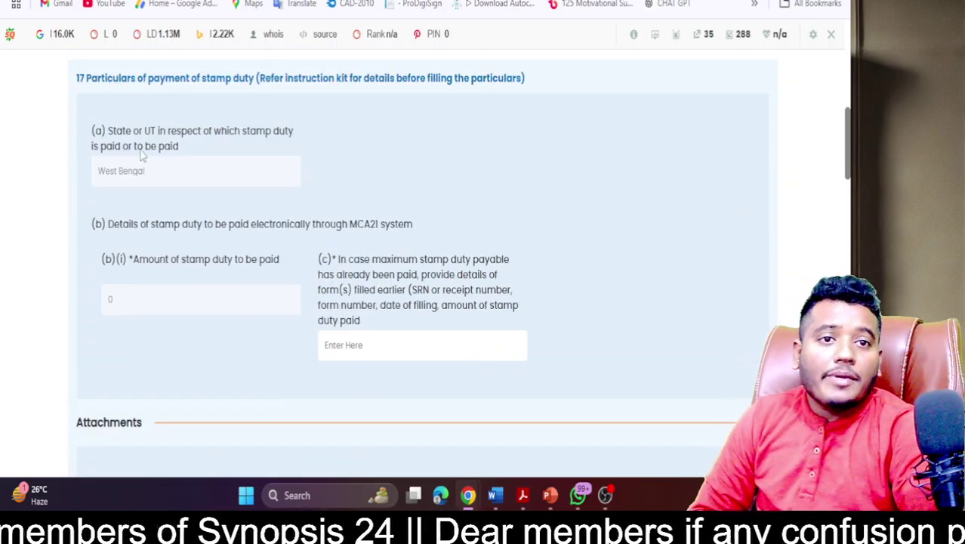
# - Review the stamp duty state, the amount to be paid and the field for maximum duty already paid, then the attachments section
pyautogui.moveTo(145, 170); pyautogui.dragTo(75, 171)
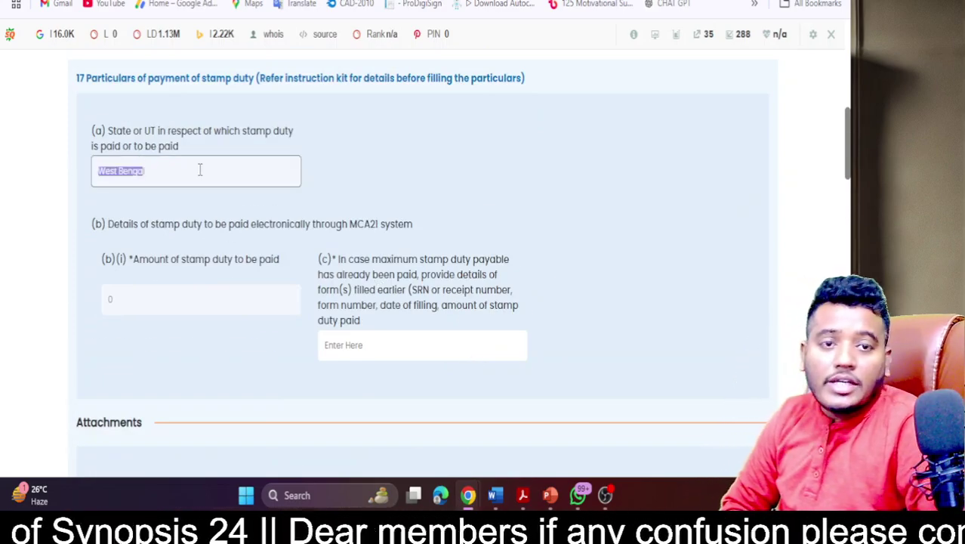
pyautogui.moveTo(141, 263); pyautogui.dragTo(187, 303)
pyautogui.click(172, 295)
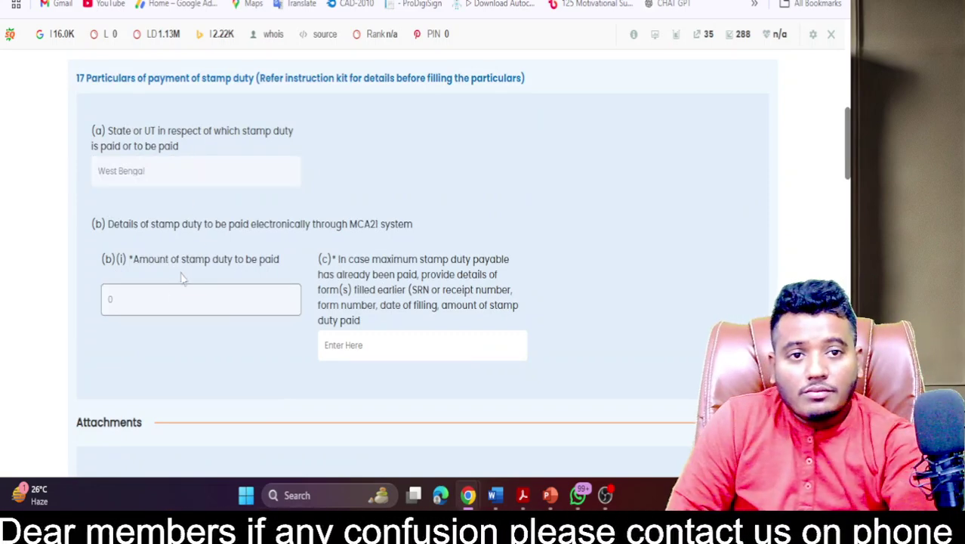
pyautogui.click(337, 260)
pyautogui.moveTo(337, 260); pyautogui.dragTo(431, 306)
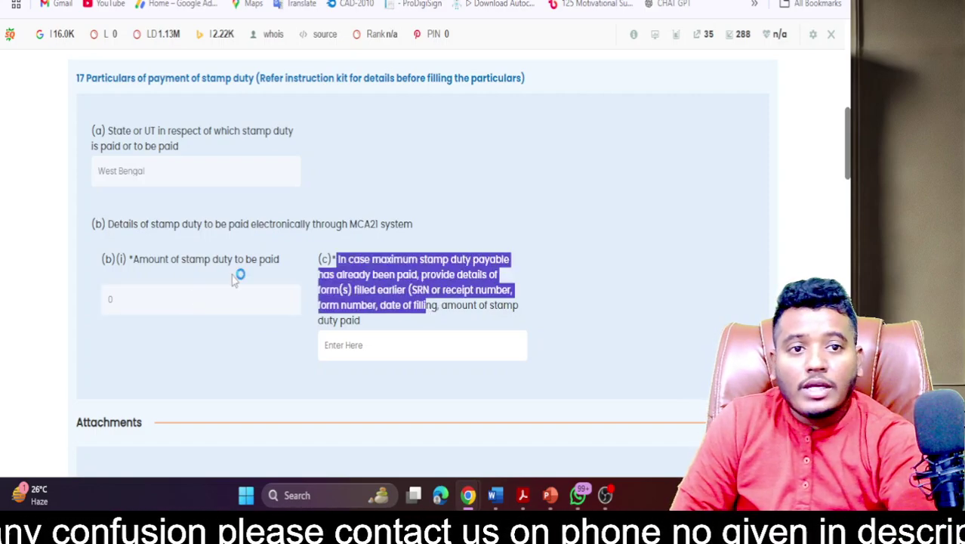
pyautogui.click(143, 300)
pyautogui.scroll(-3, 144, 300)
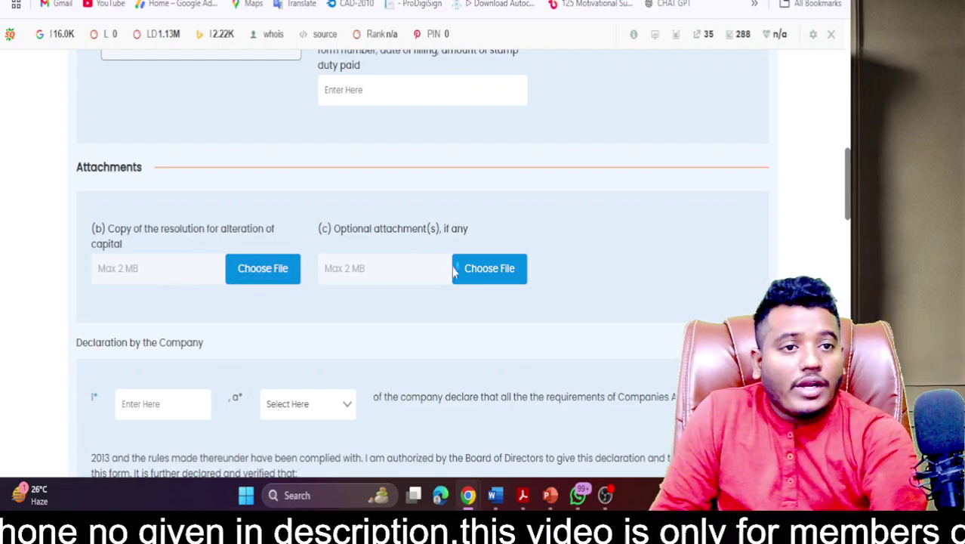
# - Choose Director as the declarant's capacity in the company declaration and as the designation of the digital signatory
pyautogui.scroll(-3, 486, 272)
pyautogui.click(163, 148)
pyautogui.click(277, 151)
pyautogui.click(287, 193)
pyautogui.scroll(-3, 355, 263)
pyautogui.click(592, 197)
pyautogui.click(593, 234)
pyautogui.click(574, 252)
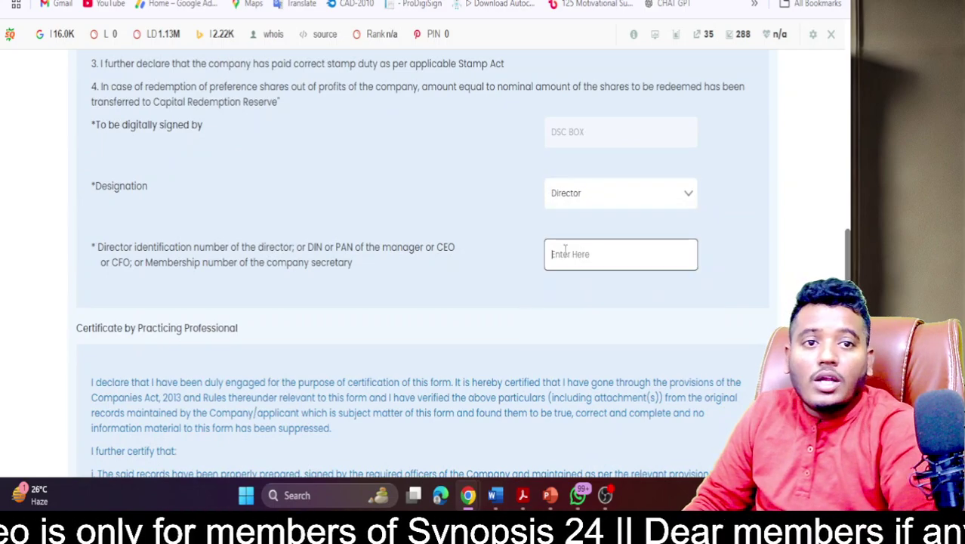
# - Go past the practising professional's certificate, save the form and try to proceed to the next stage
pyautogui.scroll(-3, 567, 269)
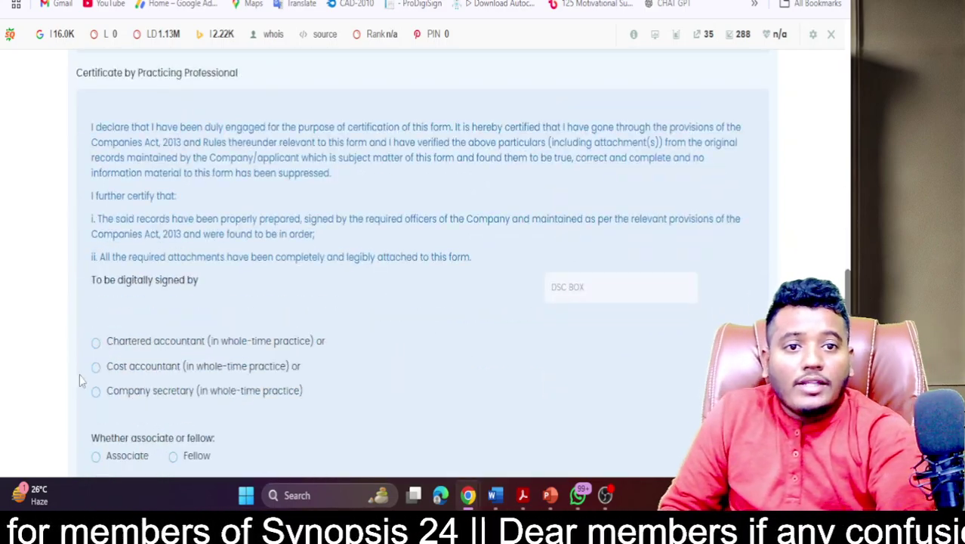
pyautogui.scroll(-3, 177, 387)
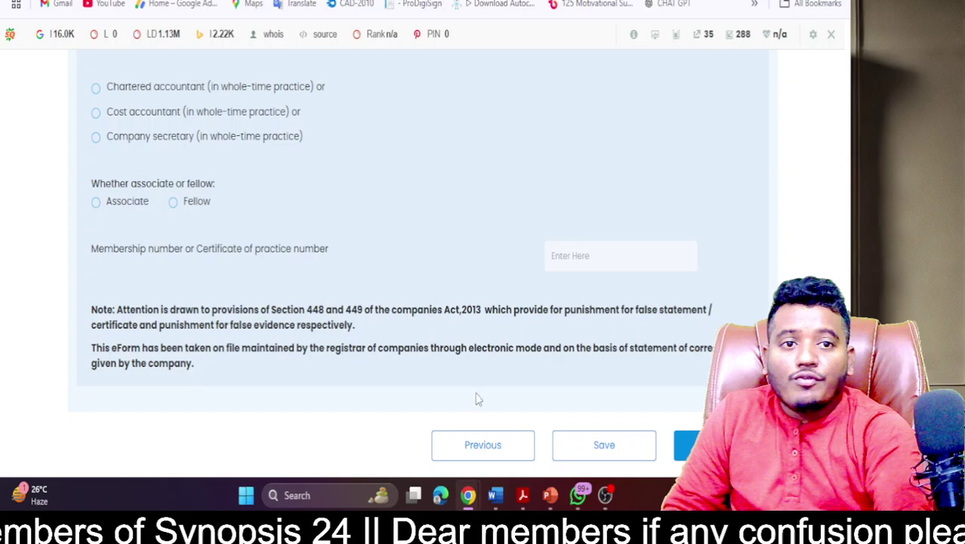
pyautogui.click(632, 447)
pyautogui.scroll(-10, 398, 309)
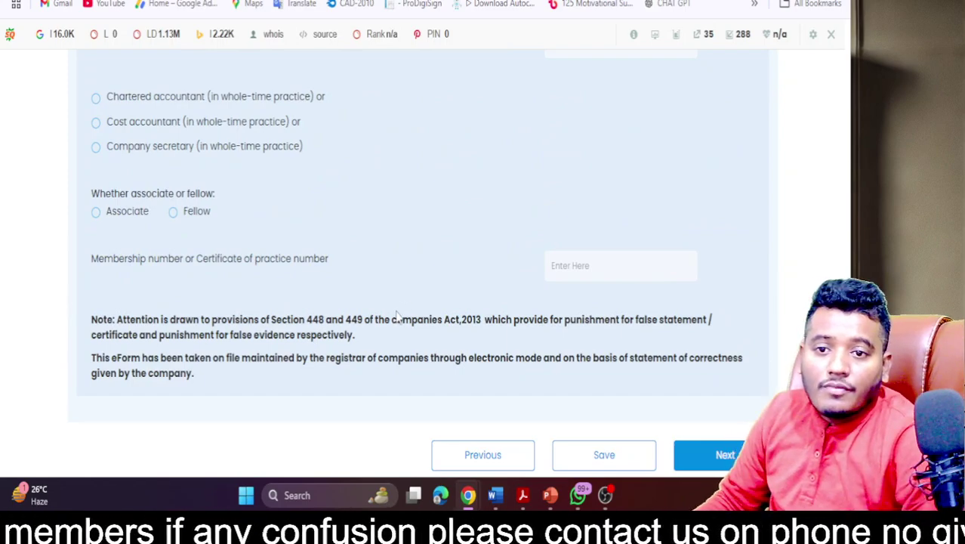
pyautogui.scroll(7, 378, 245)
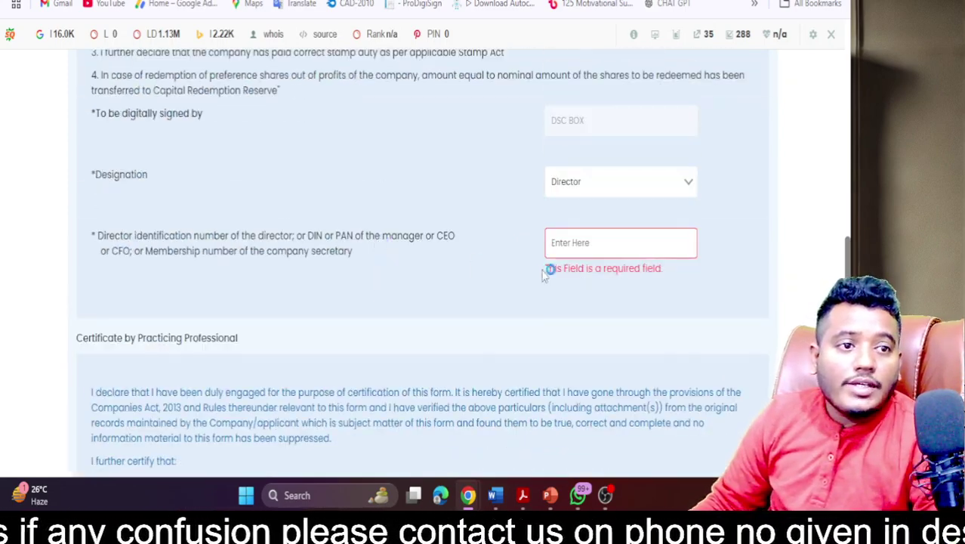
pyautogui.scroll(-7, 543, 276)
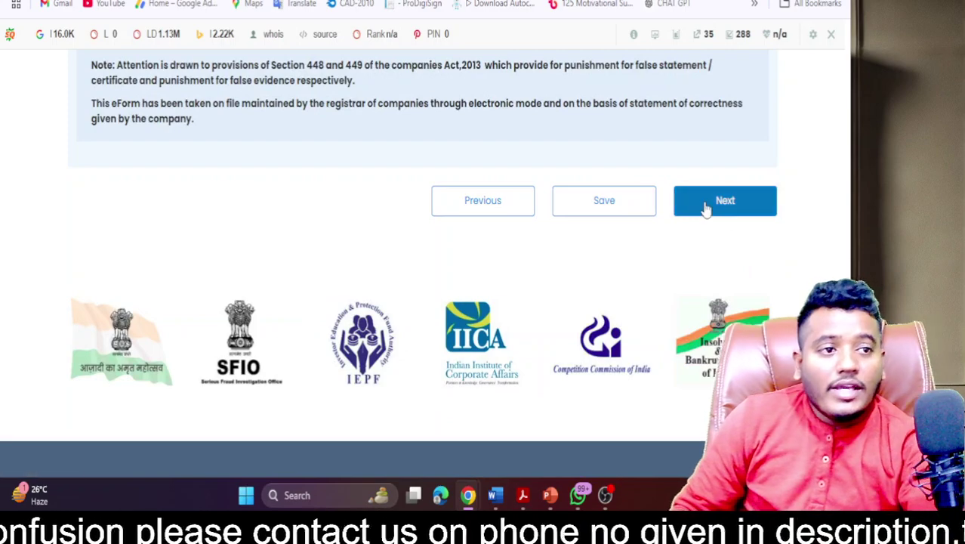
pyautogui.click(707, 204)
# - Enter 0 in the required field for details of maximum stamp duty already paid
pyautogui.scroll(3, 448, 302)
pyautogui.scroll(-3, 448, 302)
pyautogui.scroll(-1, 428, 292)
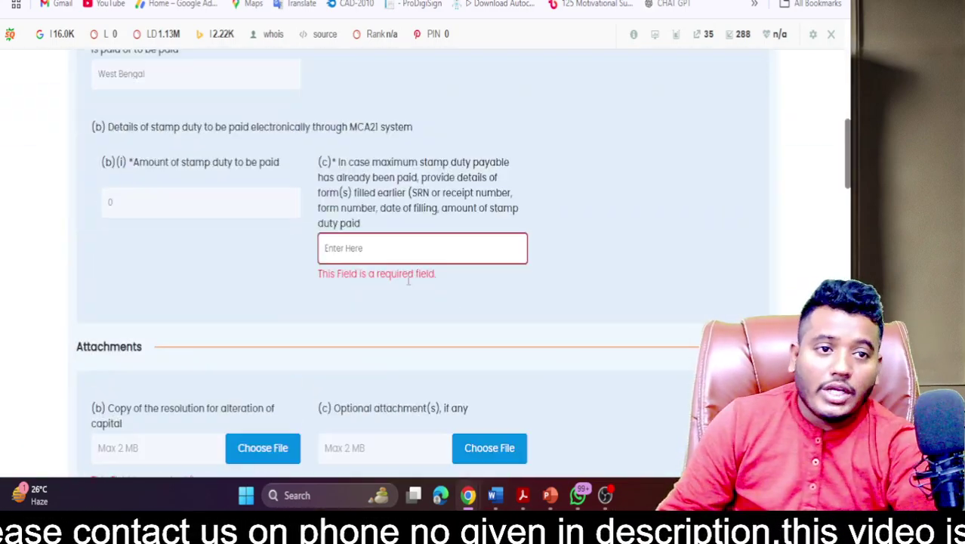
pyautogui.click(378, 257)
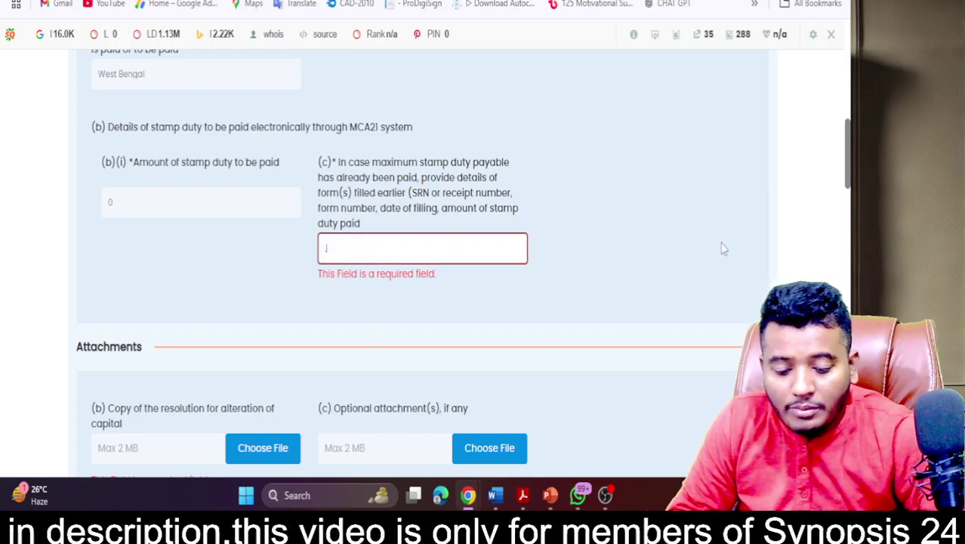
pyautogui.write('0')
pyautogui.click(647, 292)
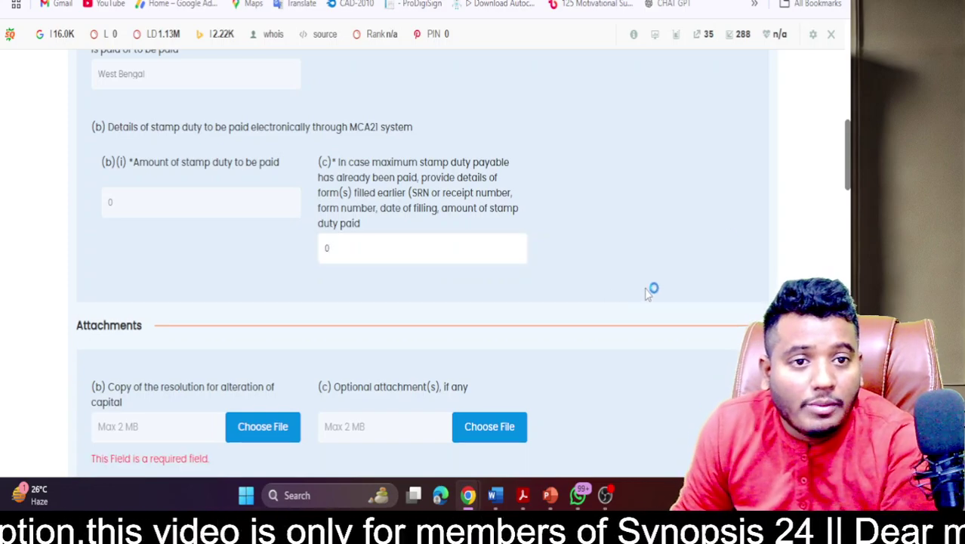
# - Attach the file "KUNJ_BILL (2 files merged) - converted" as the copy of the resolution for alteration of capital and acknowledge the upload
pyautogui.scroll(-3, 647, 293)
pyautogui.click(278, 172)
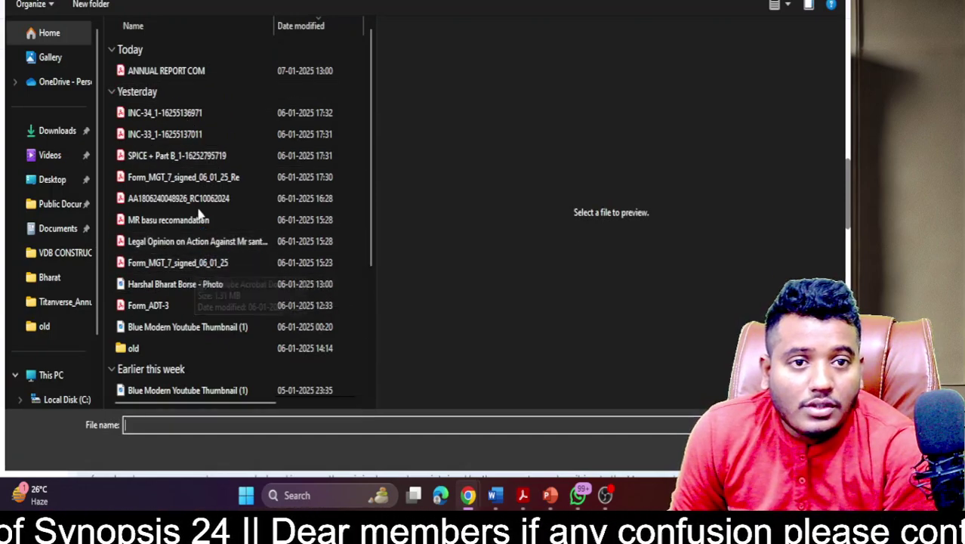
pyautogui.scroll(-3, 200, 217)
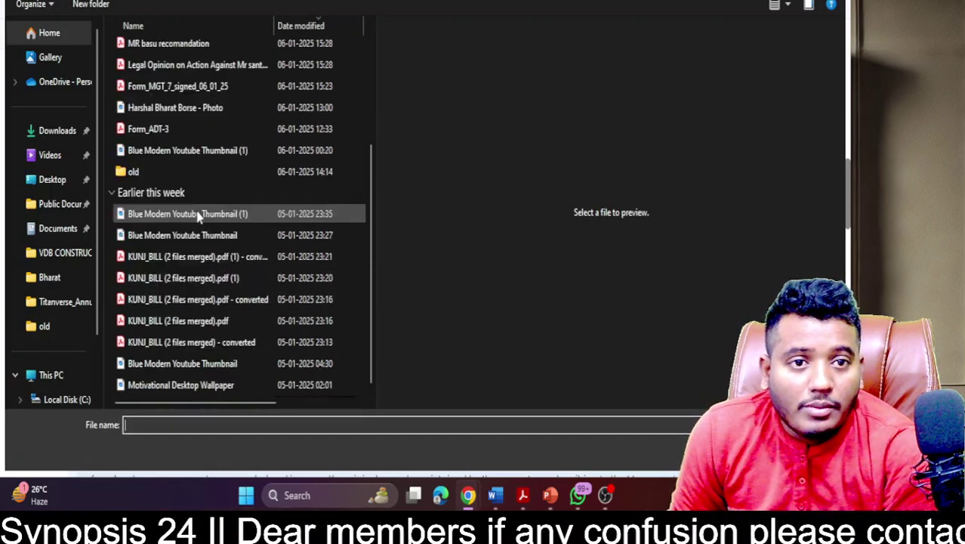
pyautogui.click(210, 345)
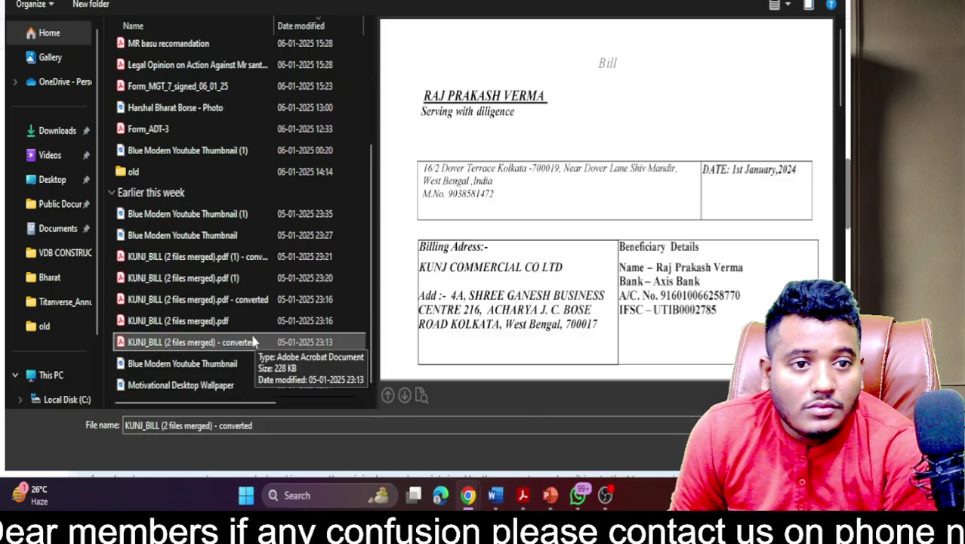
pyautogui.press('Return')
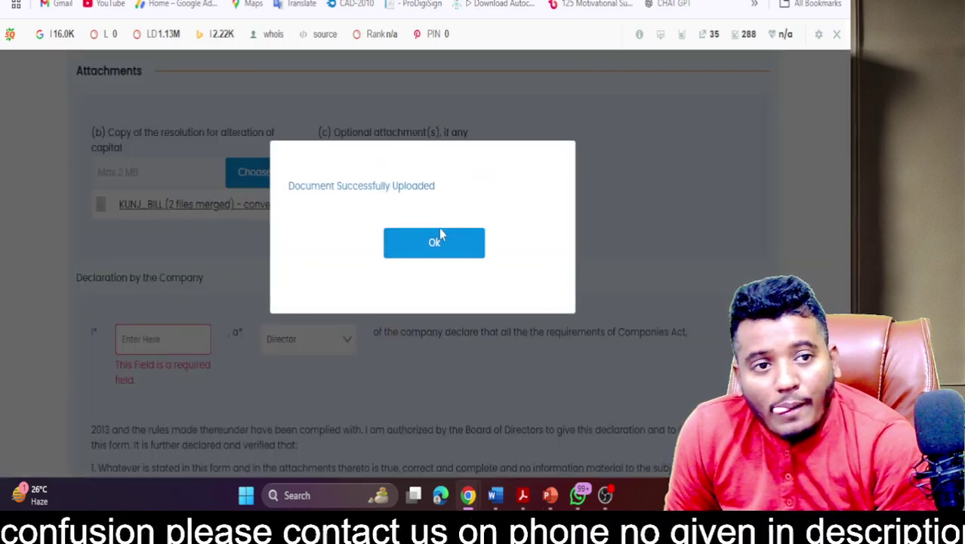
pyautogui.click(439, 238)
# - Enter avdc as the declarant's name in the company declaration and proceed from the end of the form
pyautogui.click(191, 340)
pyautogui.write('avdc')
pyautogui.scroll(-3, 302, 347)
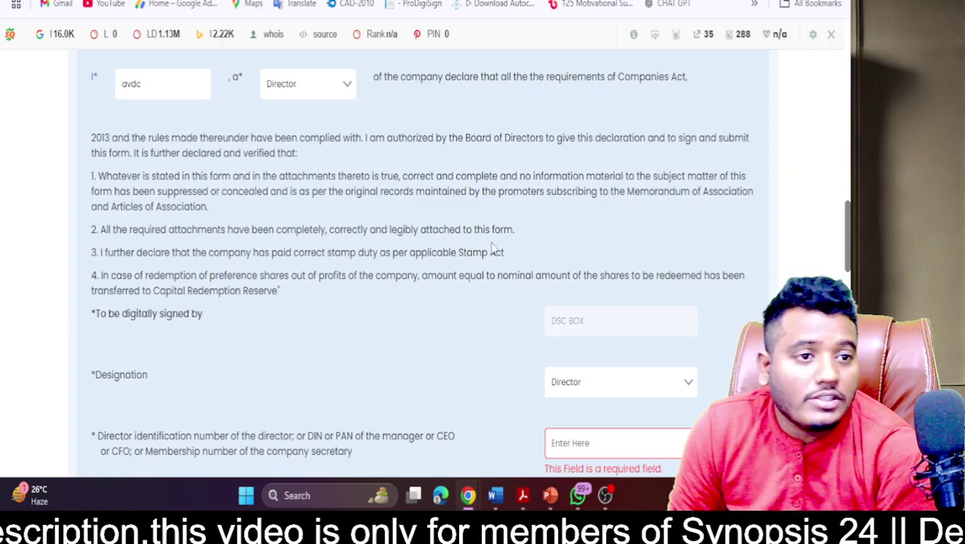
pyautogui.scroll(-3, 617, 246)
pyautogui.scroll(-3, 421, 363)
pyautogui.scroll(3, 495, 340)
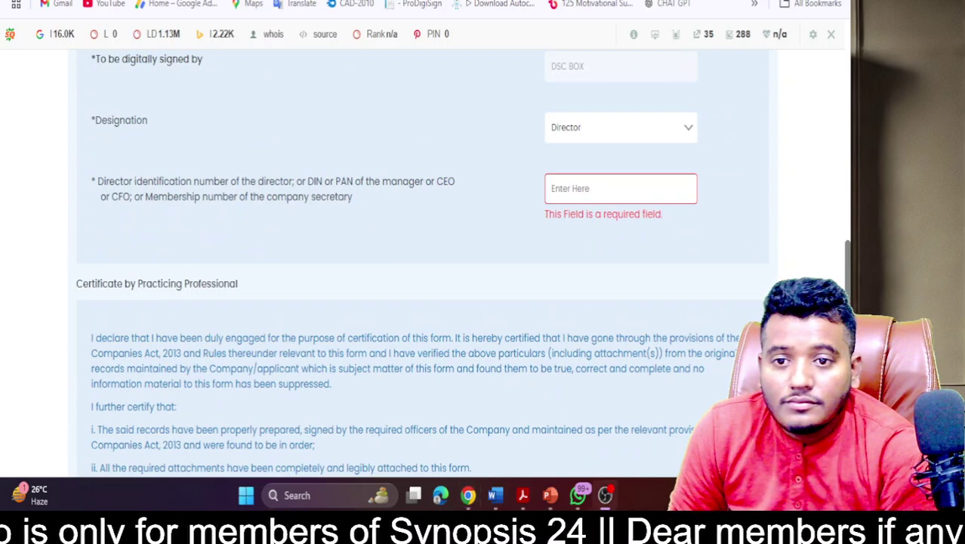
pyautogui.scroll(-10, 630, 287)
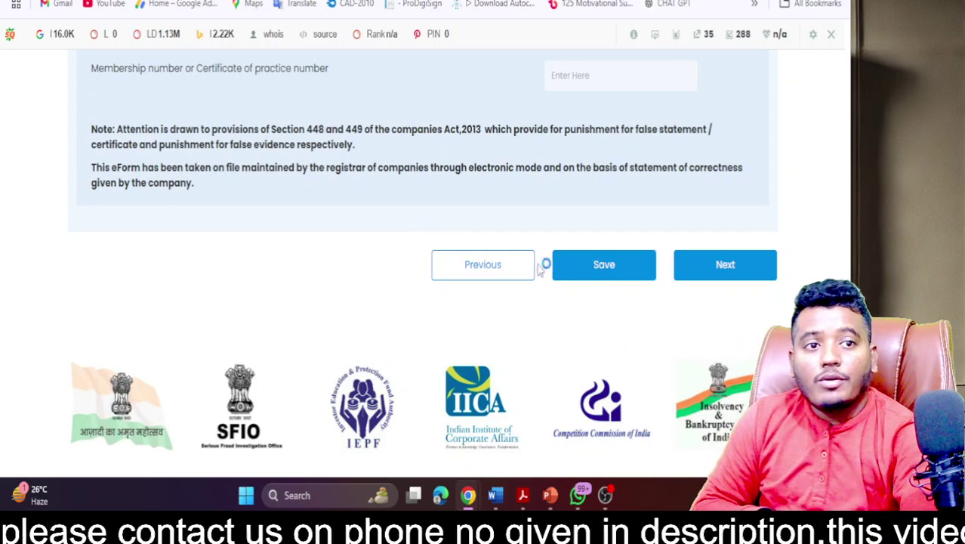
pyautogui.click(682, 271)
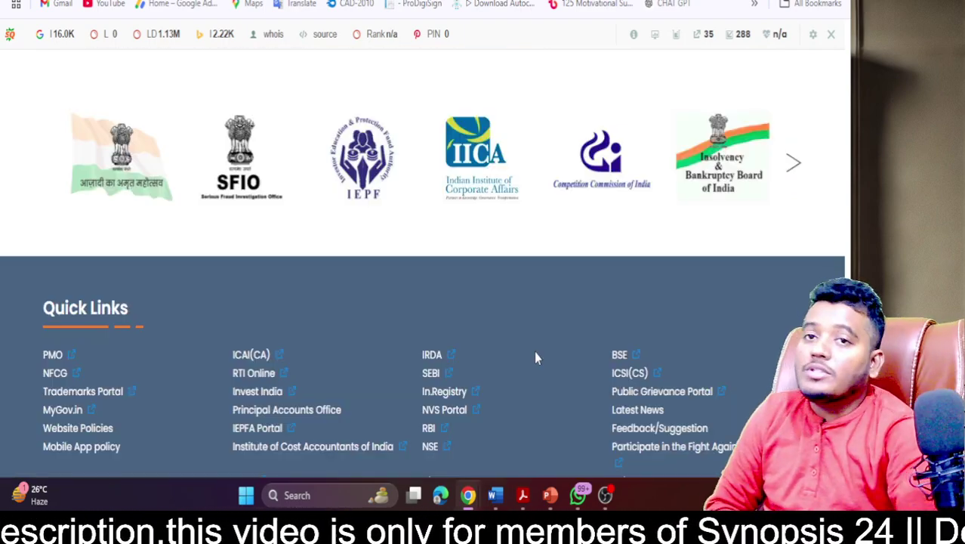
# - Proceed to the e-MOA, Form INC-33, and look over its share capital, attachment, declaration and objects sections
pyautogui.scroll(3, 534, 358)
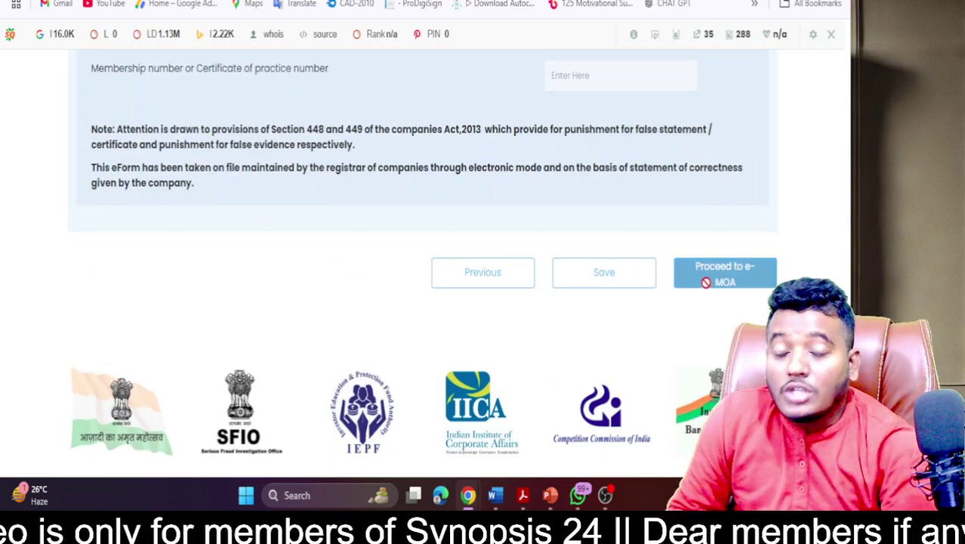
pyautogui.click(677, 277)
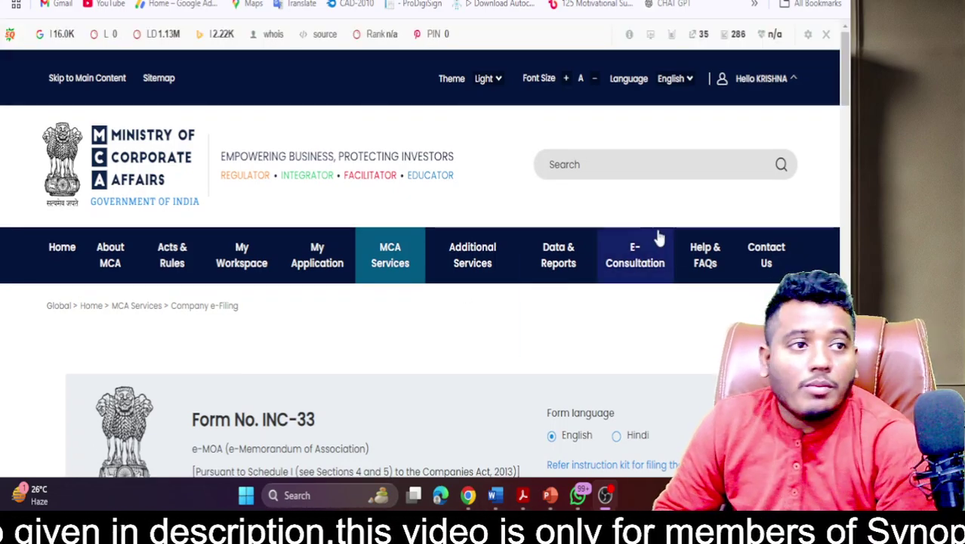
pyautogui.scroll(-15, 695, 228)
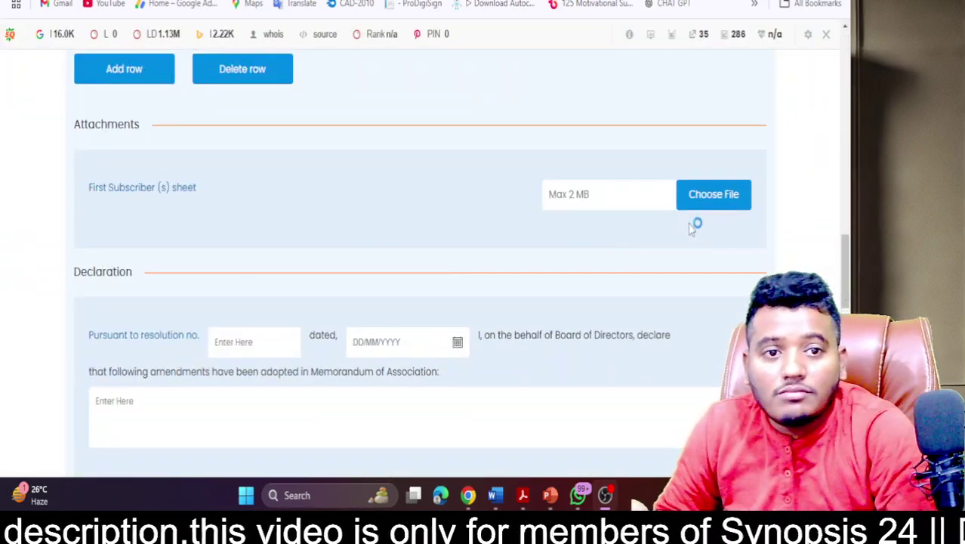
pyautogui.scroll(3, 687, 226)
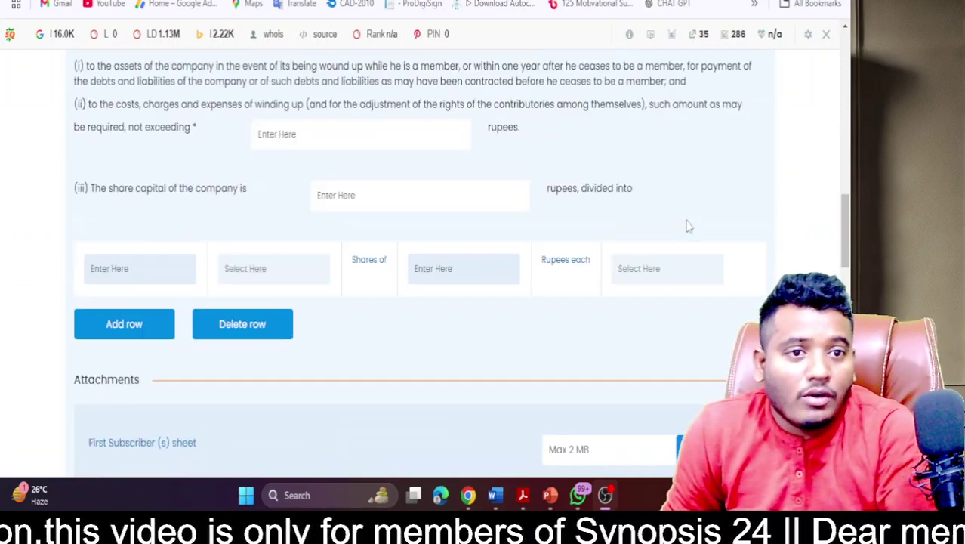
pyautogui.scroll(3, 687, 226)
pyautogui.scroll(3, 462, 266)
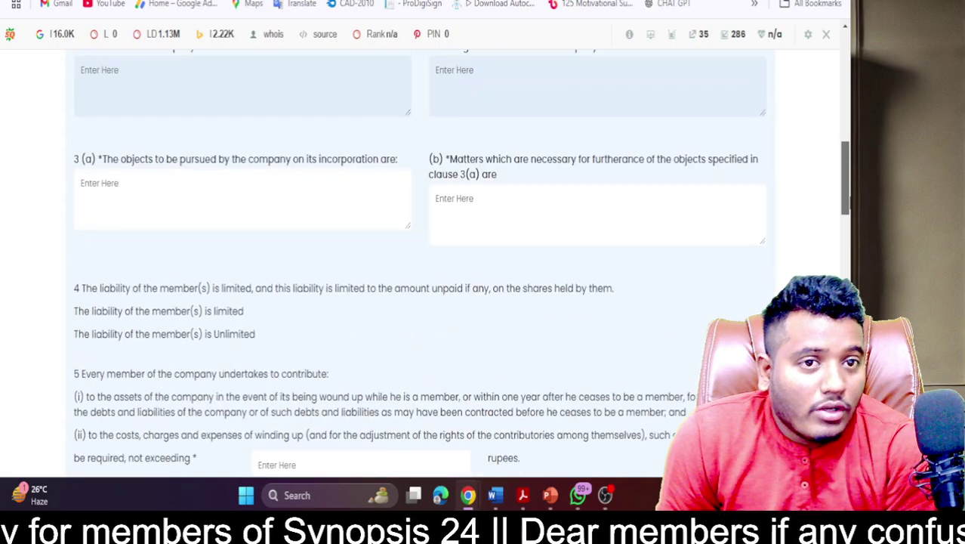
pyautogui.scroll(2, 462, 266)
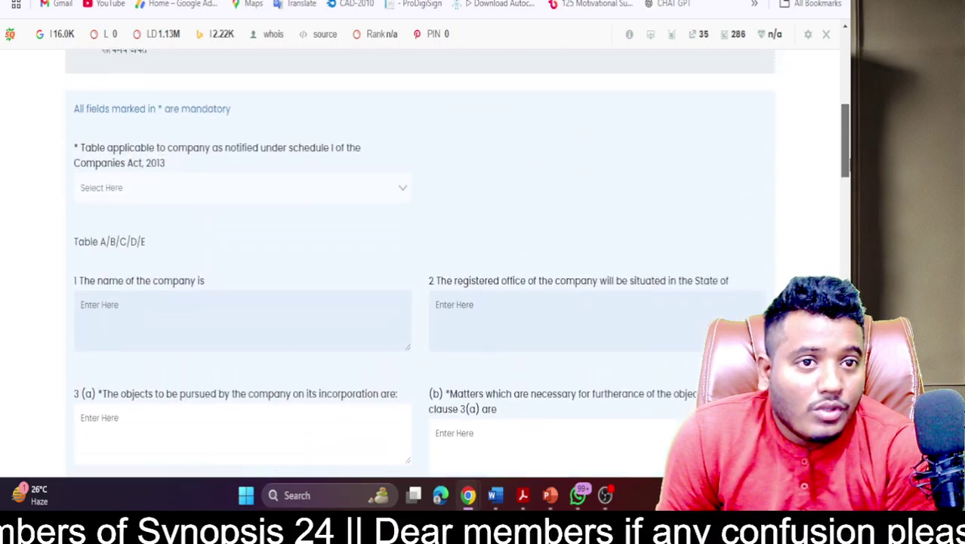
pyautogui.scroll(-1, 462, 266)
pyautogui.scroll(-1, 502, 158)
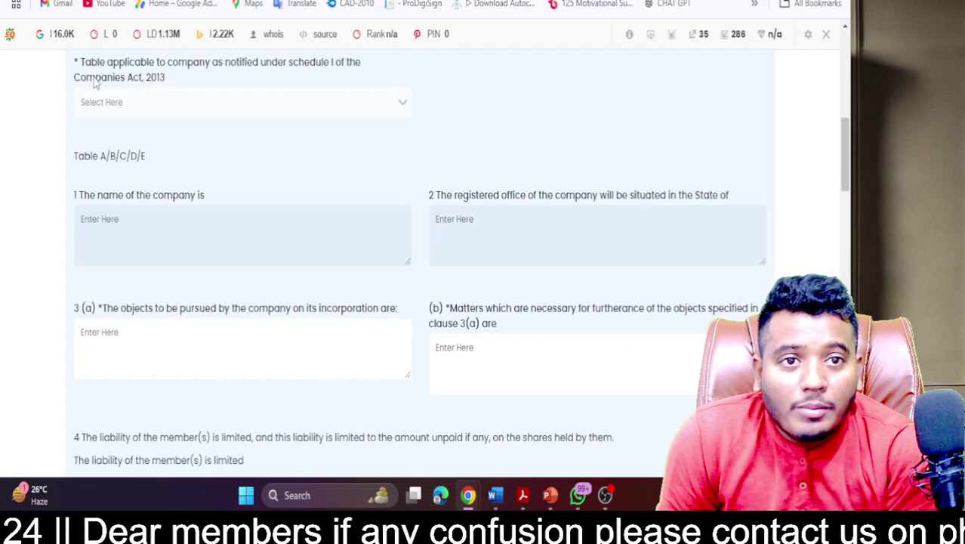
# - Enter ff as the company's objects in clause 3(a) and as the matters necessary for their furtherance in clause 3(b)
pyautogui.click(396, 259)
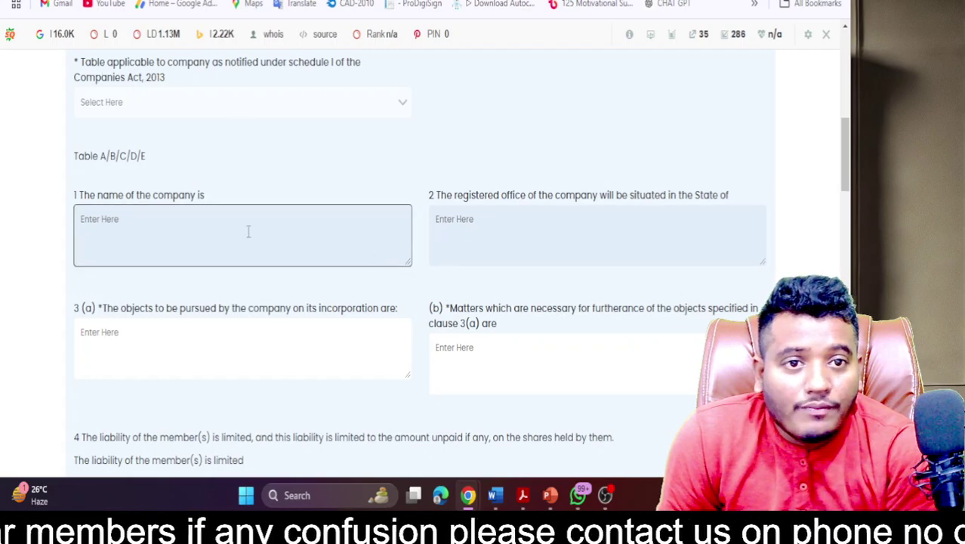
pyautogui.click(221, 366)
pyautogui.write('ff')
pyautogui.click(534, 346)
pyautogui.write('ff')
# - Review the rest of the e-MOA, including the members' liability, share capital, first subscriber attachment and signatory fields
pyautogui.scroll(-3, 509, 336)
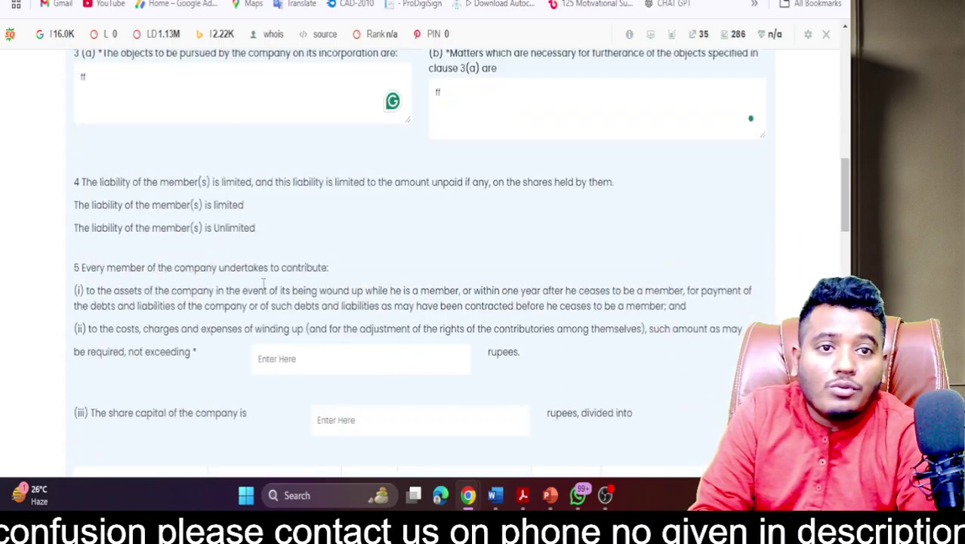
pyautogui.scroll(-3, 263, 283)
pyautogui.click(352, 169)
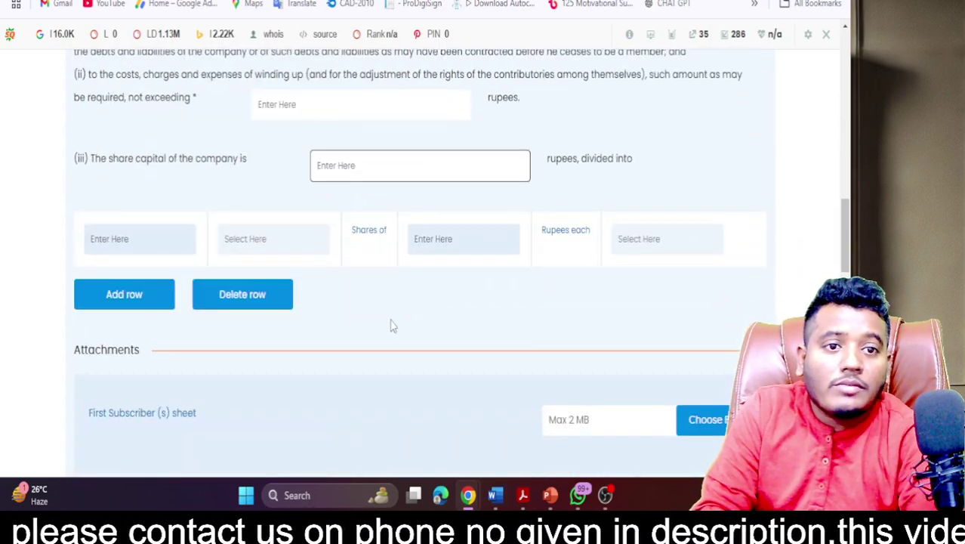
pyautogui.scroll(-10, 394, 316)
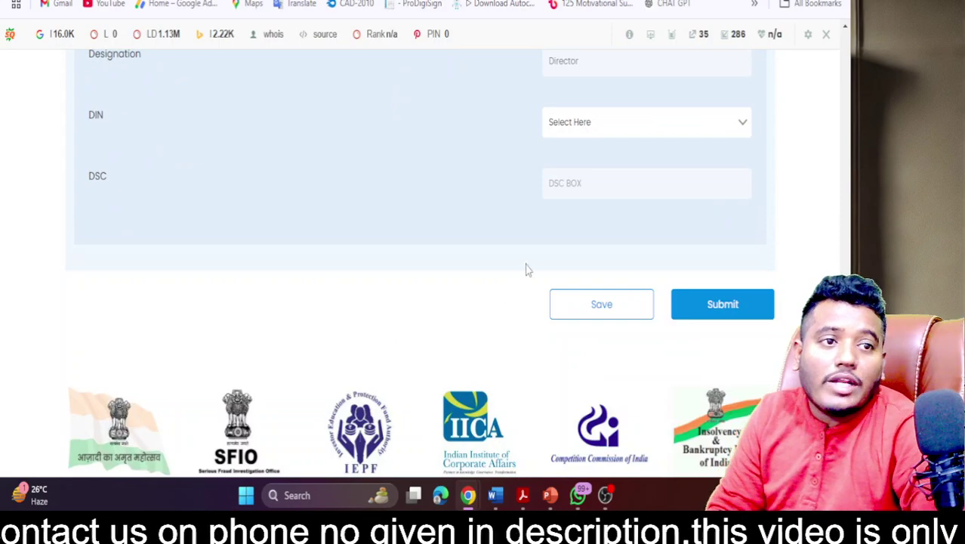
pyautogui.scroll(15, 465, 286)
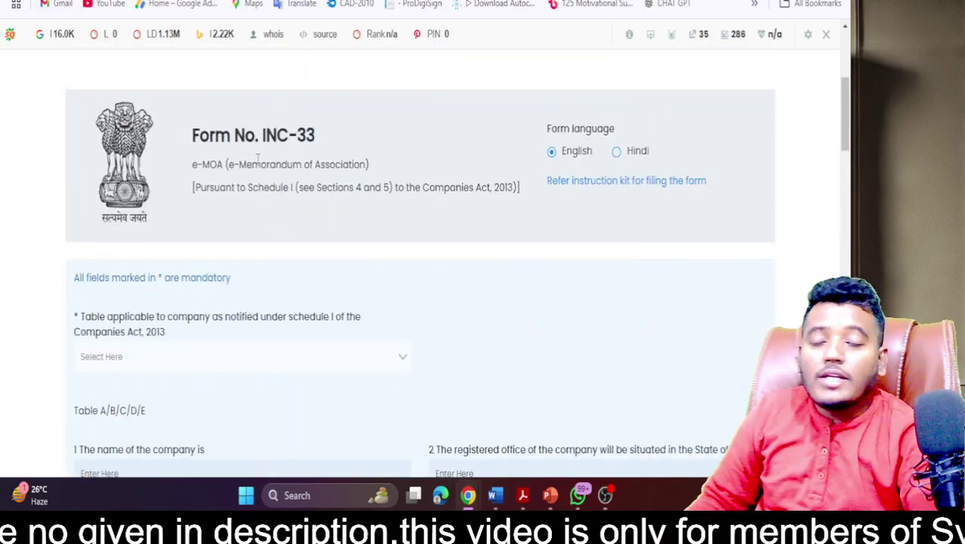
pyautogui.scroll(-4, 297, 151)
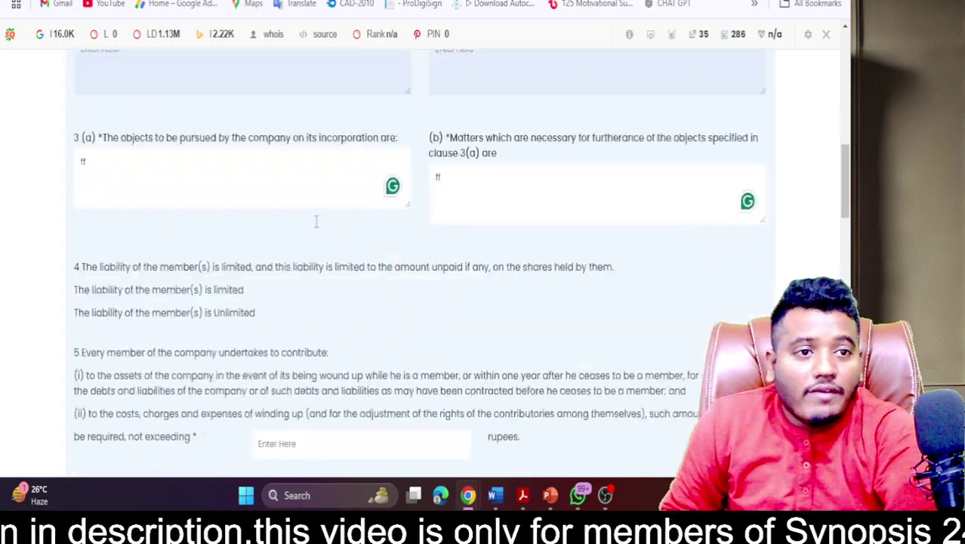
pyautogui.scroll(-15, 317, 221)
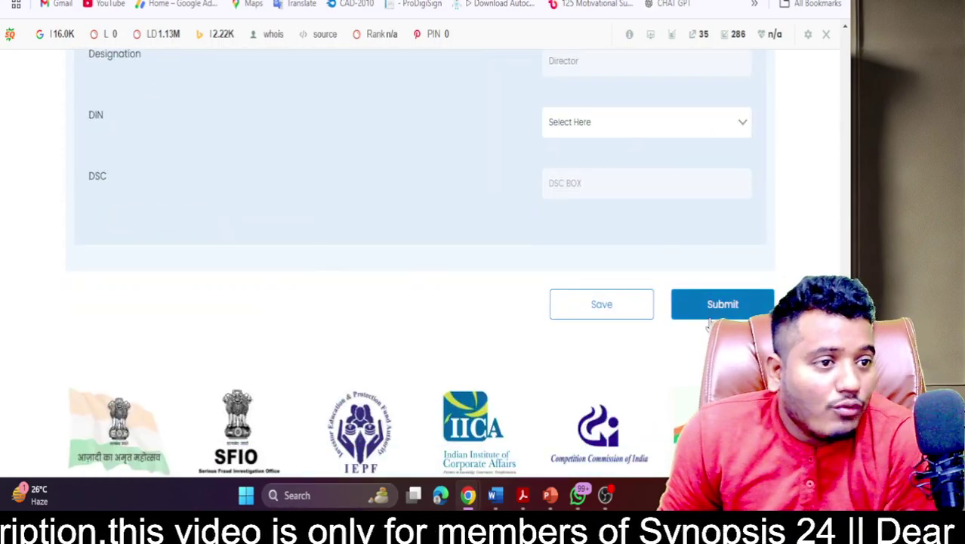
# - Try to select the signing director's DIN in the e-MOA declaration
pyautogui.click(663, 133)
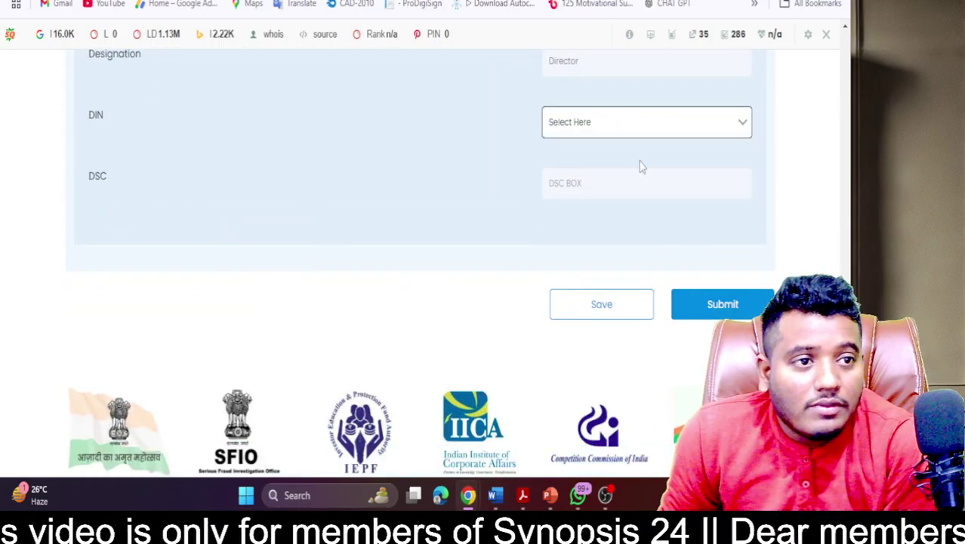
pyautogui.click(623, 143)
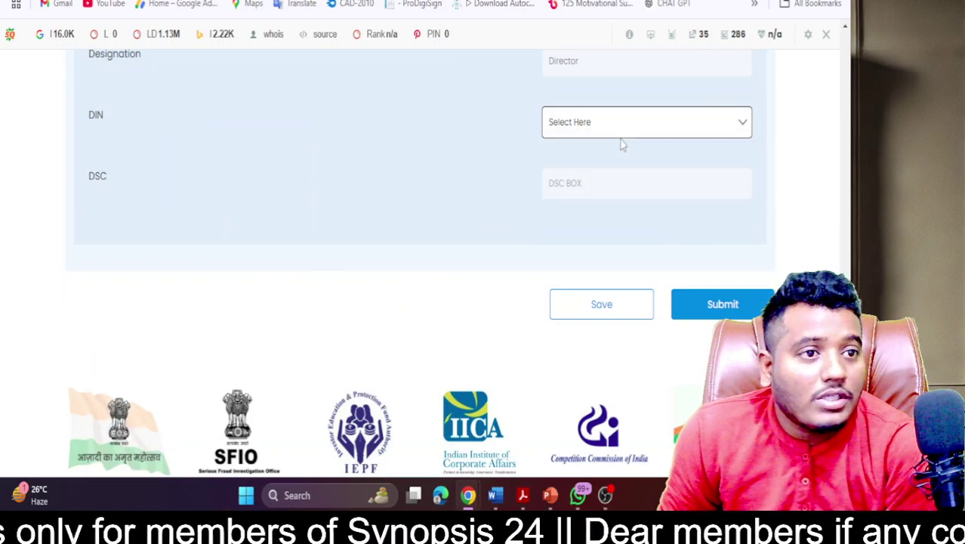
pyautogui.click(614, 125)
pyautogui.click(608, 151)
pyautogui.click(605, 182)
# - Reload the e-MOA form and try again to select the signing director's DIN in the declaration
pyautogui.scroll(3, 606, 182)
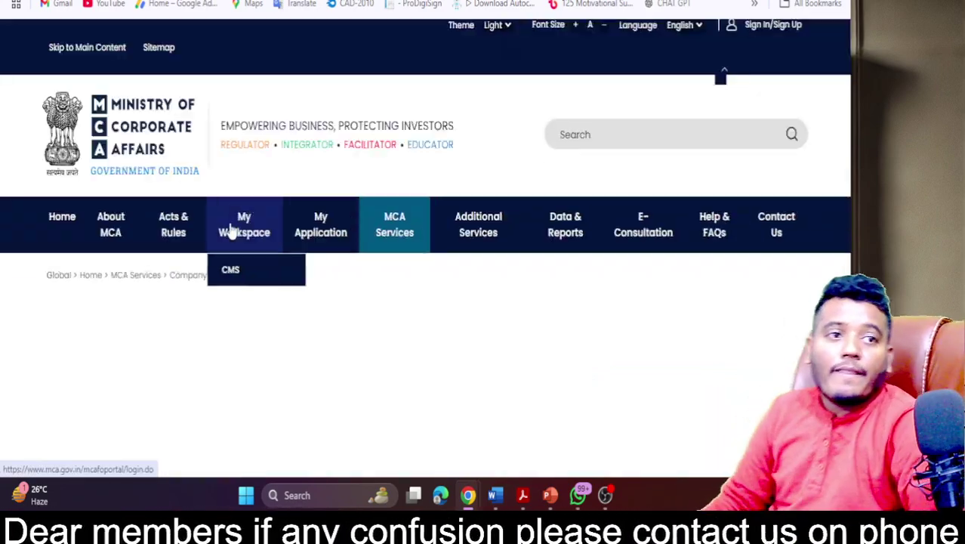
pyautogui.click(231, 268)
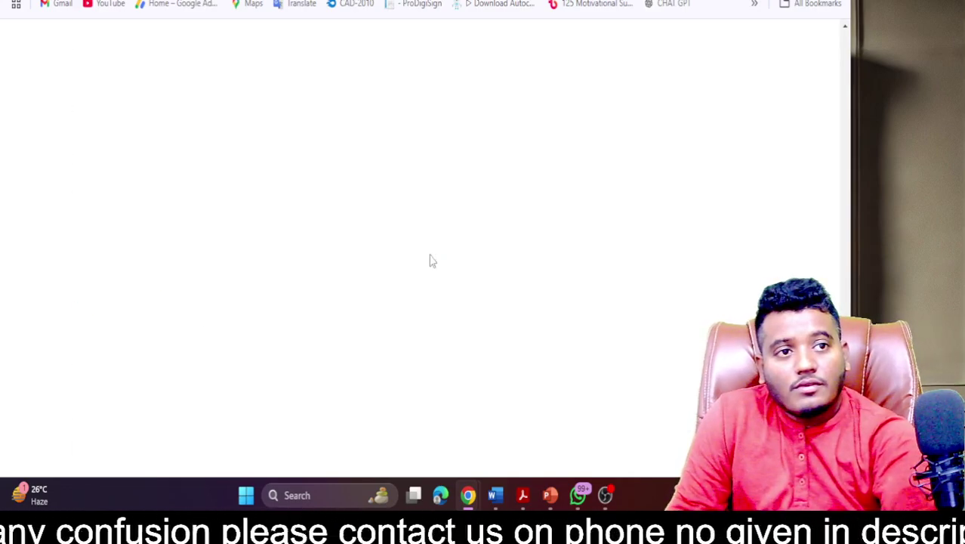
pyautogui.scroll(-3, 428, 268)
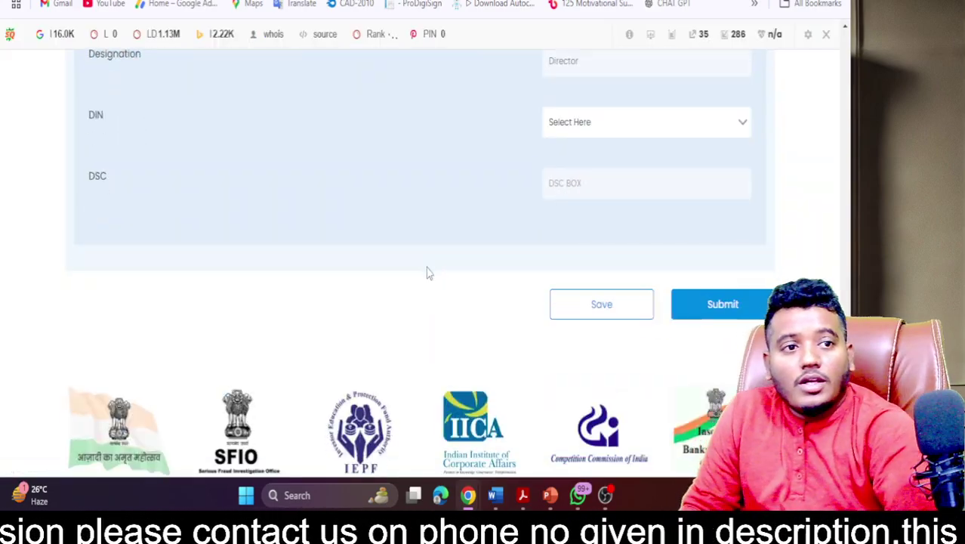
pyautogui.click(562, 131)
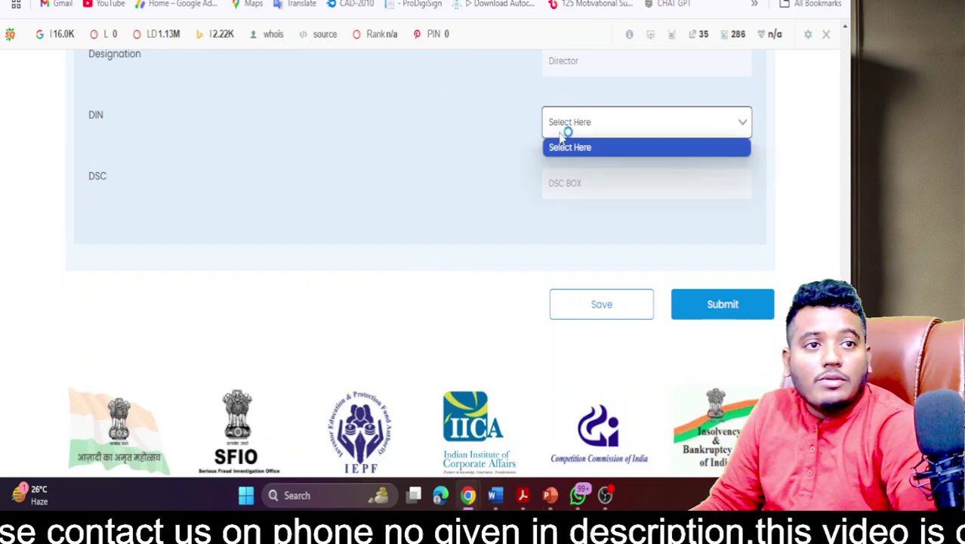
pyautogui.click(560, 135)
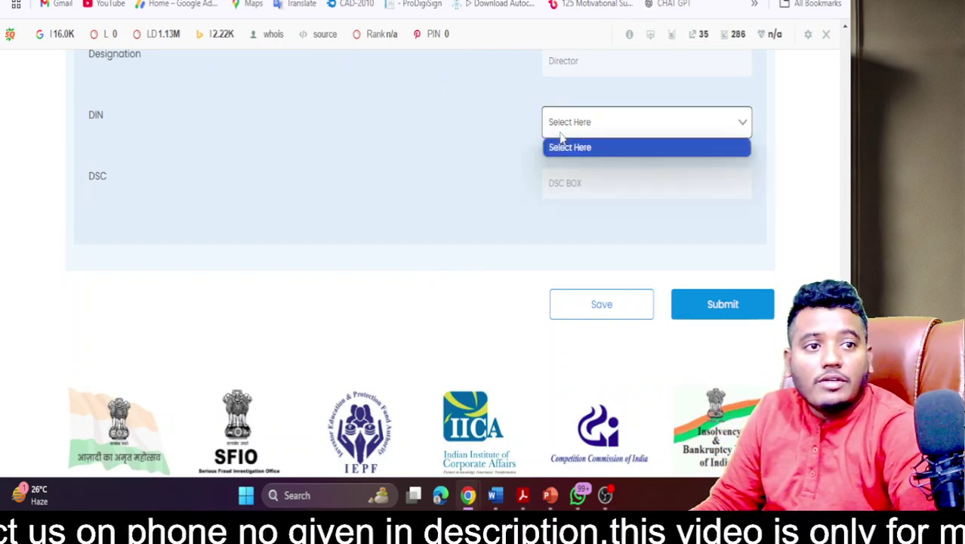
# - Try to choose the table applicable to the company under Schedule I of the Companies Act, 2013
pyautogui.scroll(10, 565, 168)
pyautogui.scroll(5, 565, 168)
pyautogui.scroll(-3, 565, 170)
pyautogui.click(370, 104)
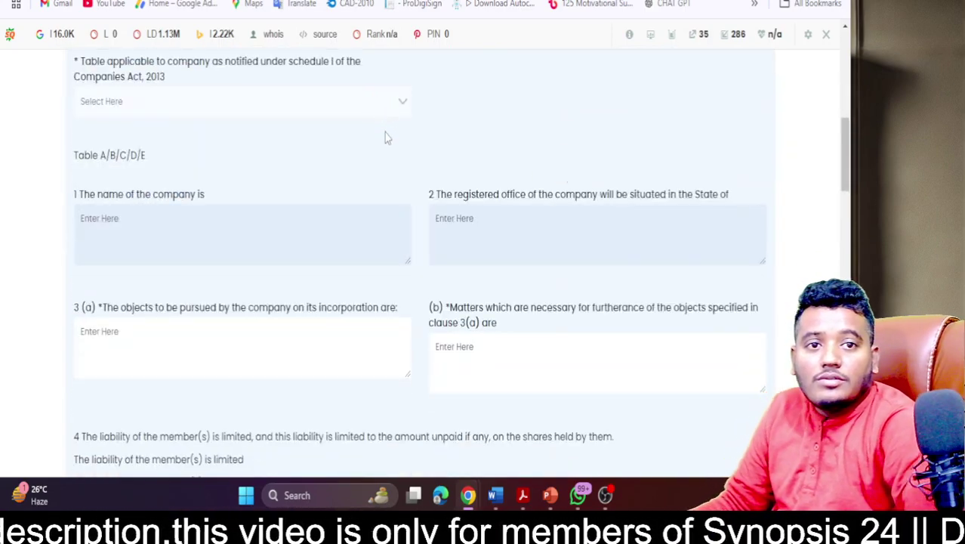
# - Look over the blank e-MOA, from the form header and objects clauses to the amendment declaration and signatory fields
pyautogui.scroll(3, 384, 140)
pyautogui.scroll(-3, 394, 282)
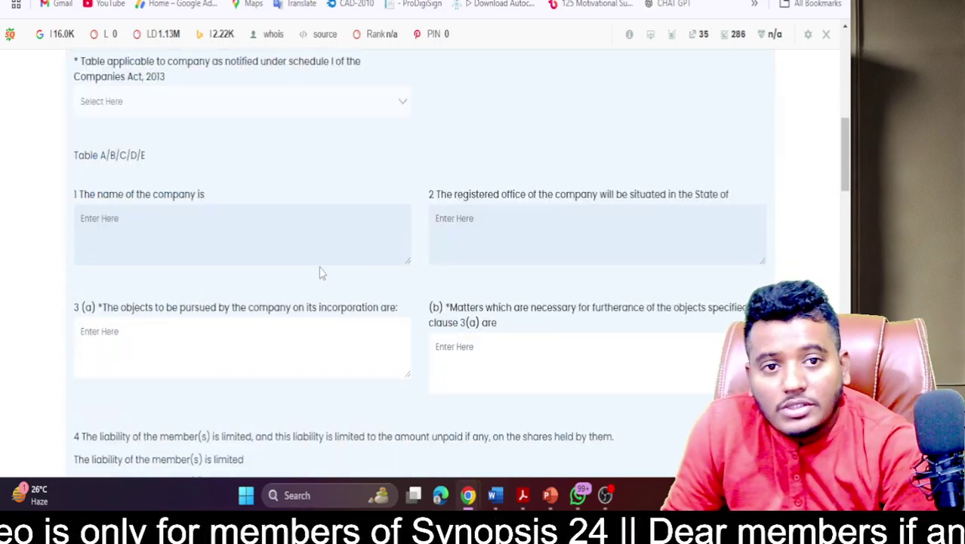
pyautogui.scroll(-3, 162, 305)
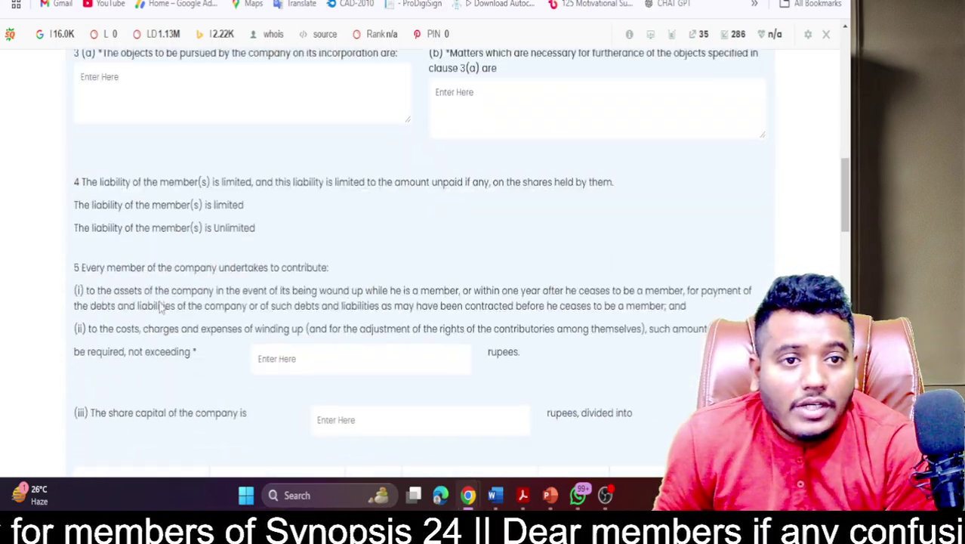
pyautogui.scroll(-10, 392, 250)
pyautogui.scroll(-3, 394, 267)
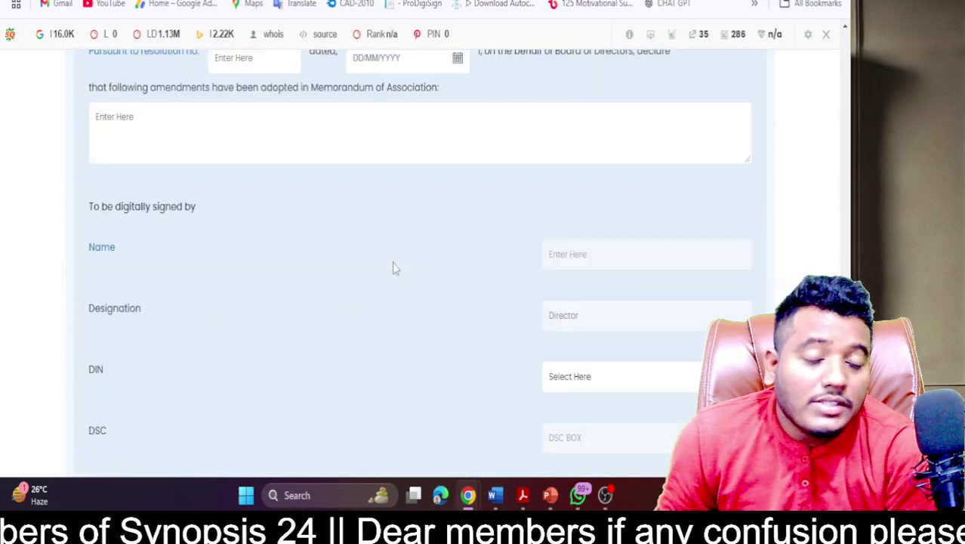
pyautogui.scroll(15, 395, 266)
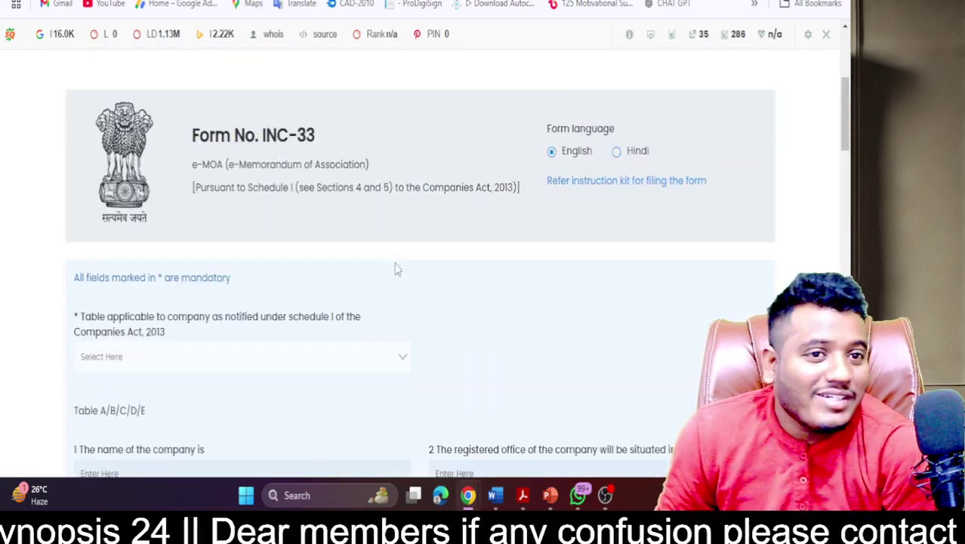
pyautogui.scroll(-3, 394, 266)
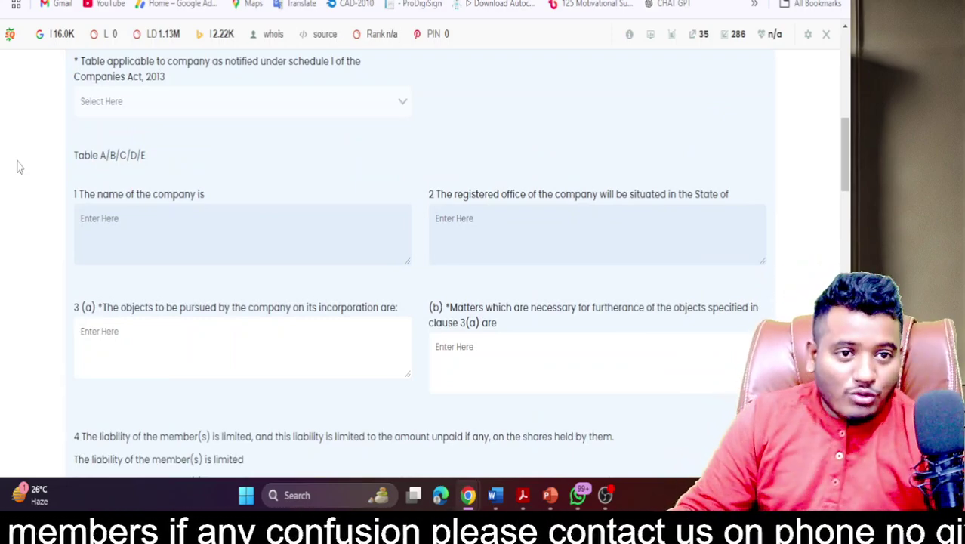
pyautogui.scroll(10, 202, 191)
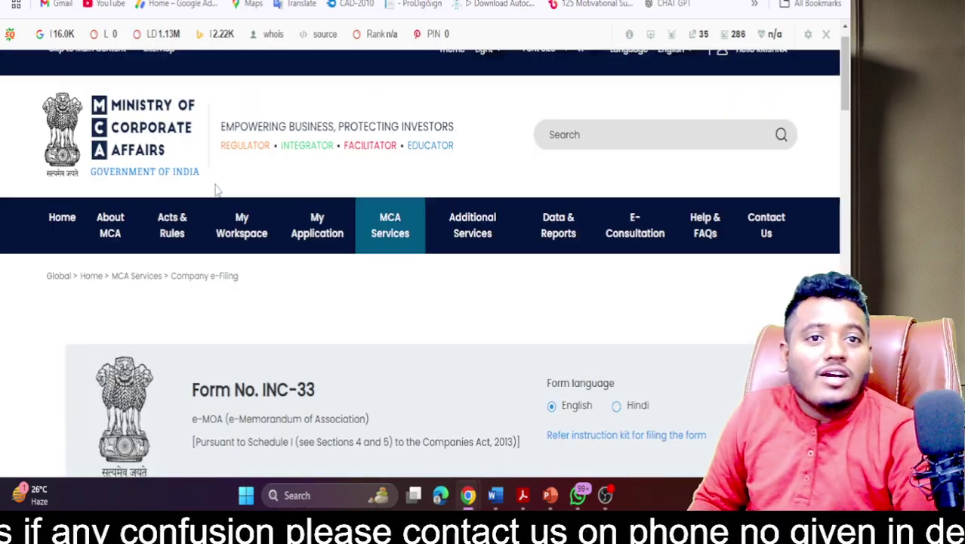
pyautogui.scroll(-10, 216, 196)
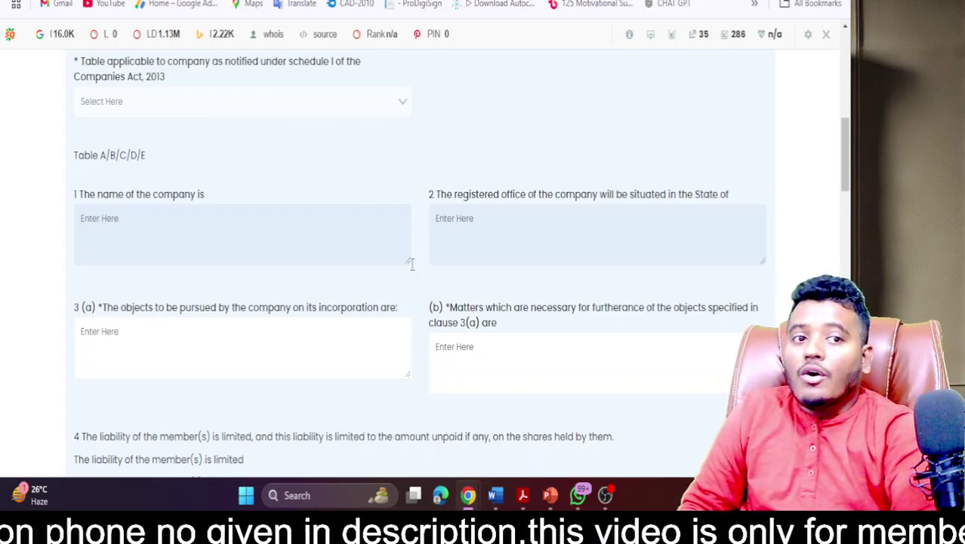
# - Check the DIN options in the declaration again and look back over the share capital and objects clauses
pyautogui.scroll(-20, 579, 288)
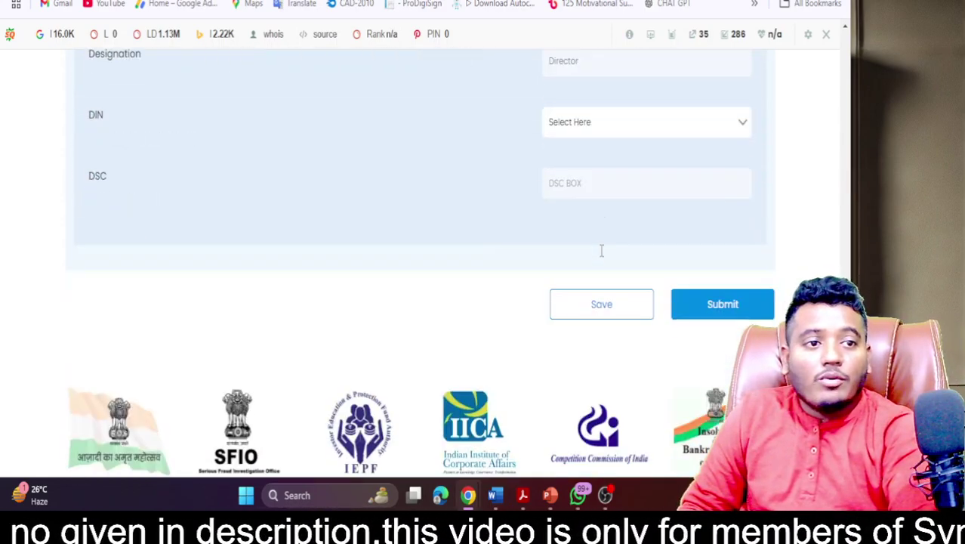
pyautogui.click(579, 123)
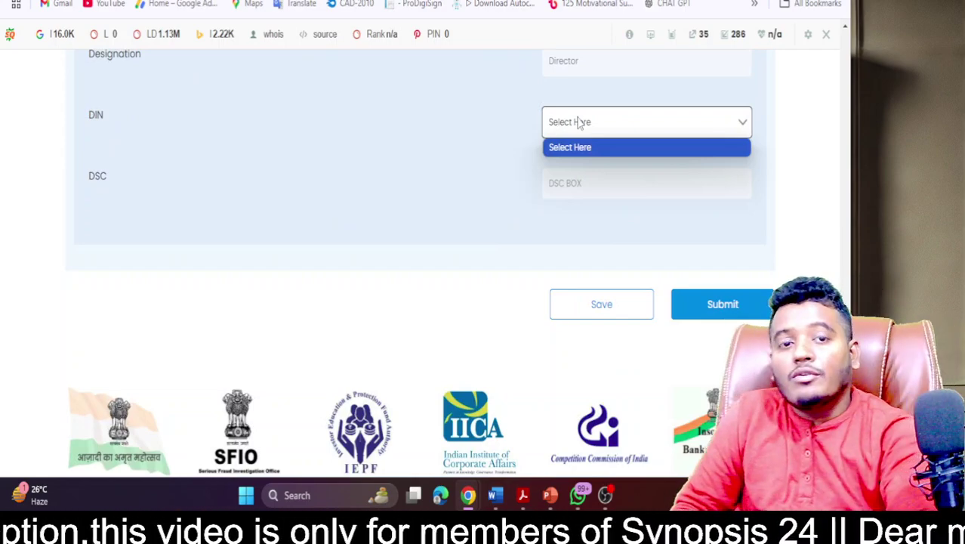
pyautogui.scroll(15, 586, 162)
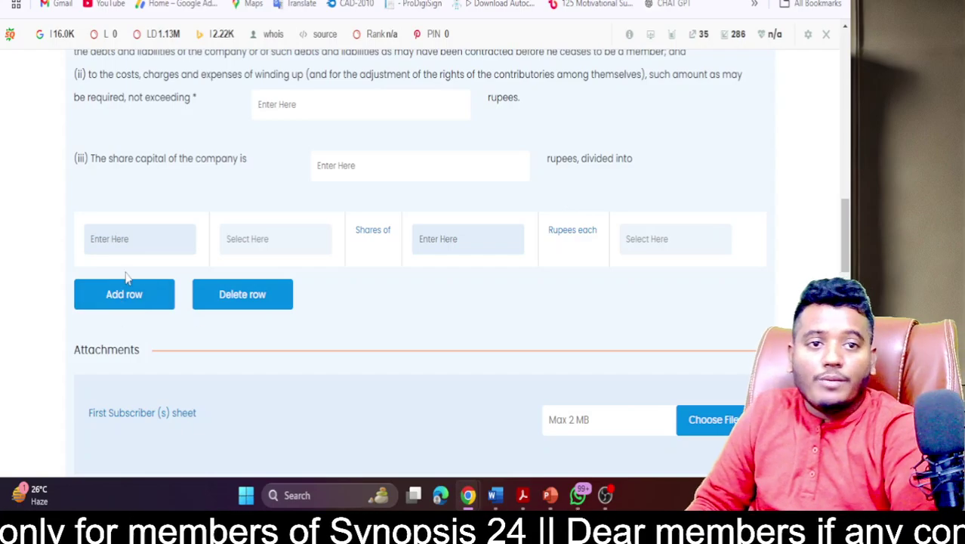
pyautogui.scroll(3, 382, 359)
pyautogui.scroll(5, 382, 359)
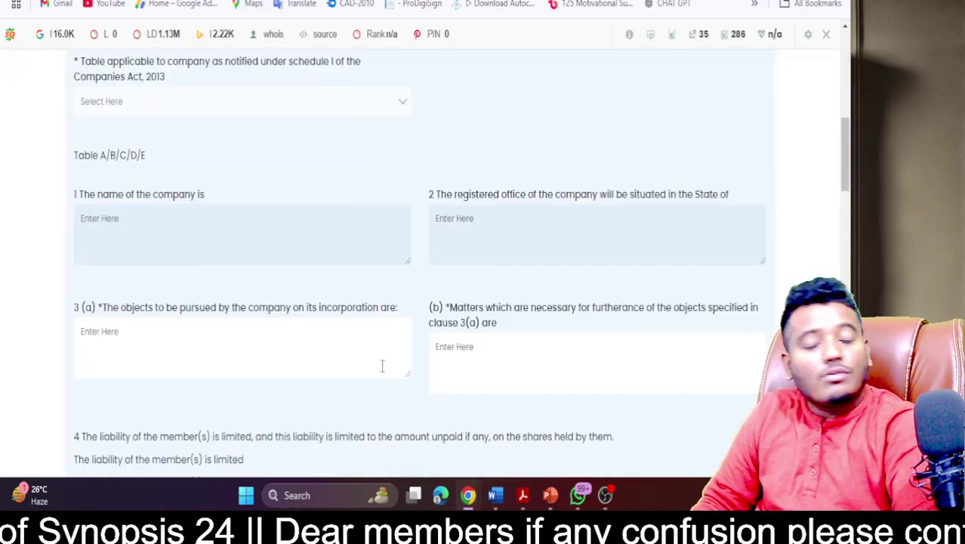
pyautogui.scroll(-15, 381, 367)
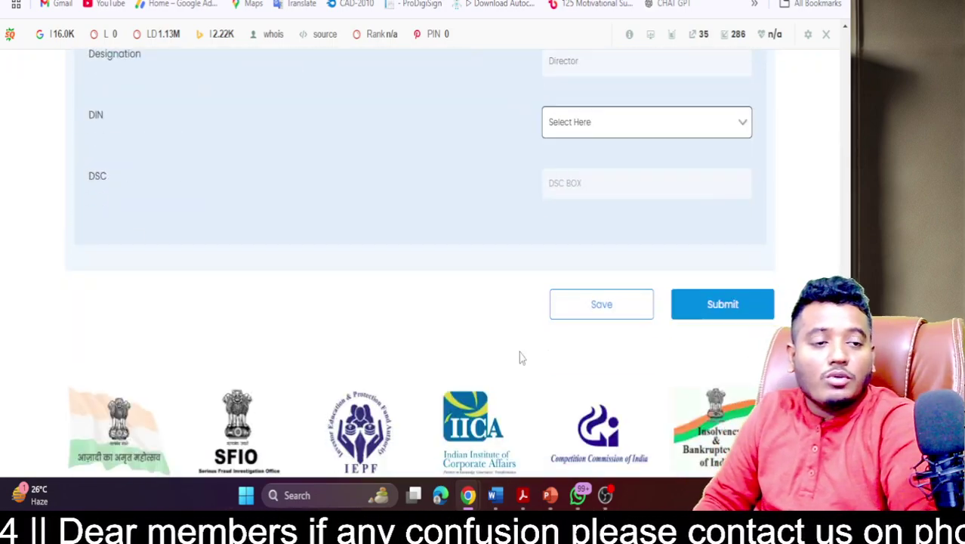
# - Try to submit the blank e-MOA and check the DIN, signatory name and amendments fields in the declaration
pyautogui.click(710, 305)
pyautogui.click(633, 132)
pyautogui.scroll(2, 624, 202)
pyautogui.scroll(1, 623, 203)
pyautogui.click(582, 250)
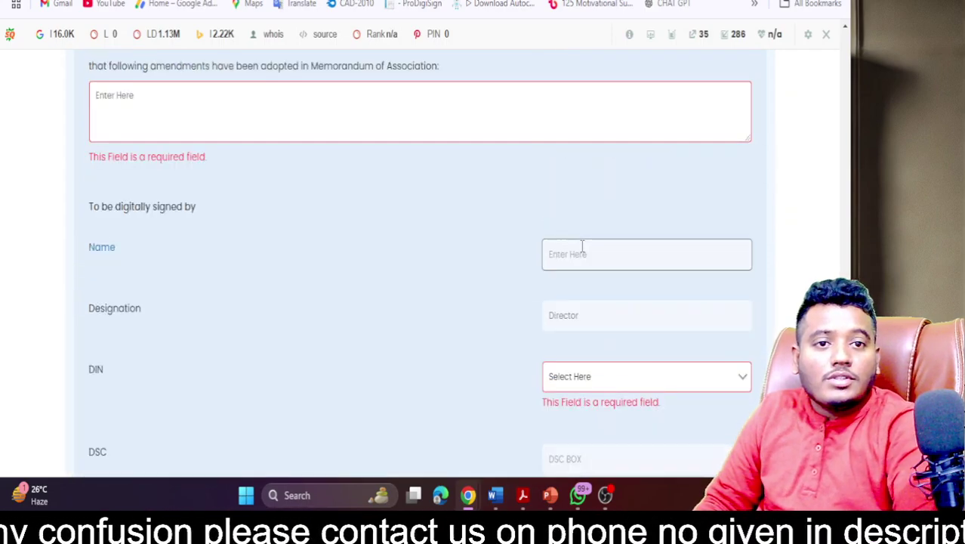
pyautogui.click(256, 105)
pyautogui.scroll(-10, 281, 142)
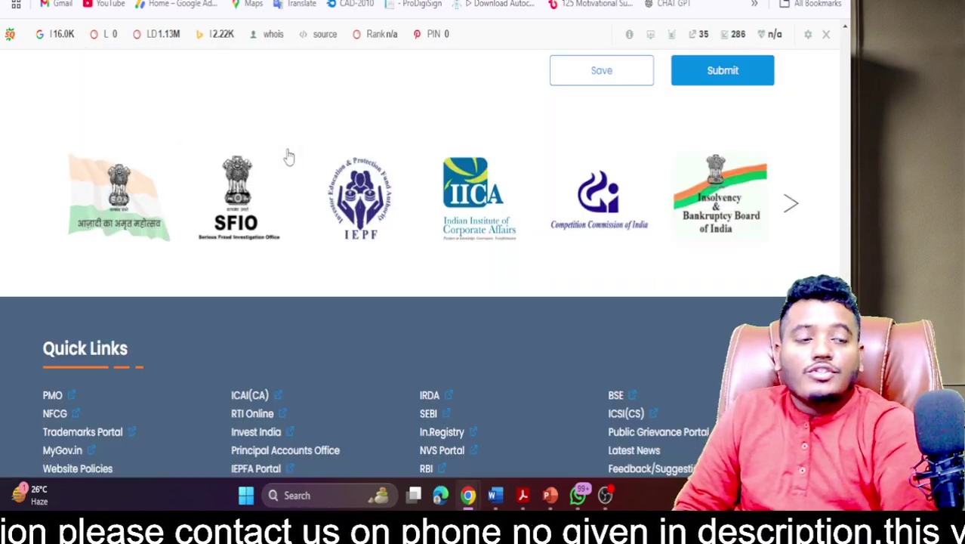
# - Examine which fields the e-MOA requires in the share capital, Schedule I table, company details and objects sections
pyautogui.scroll(15, 287, 151)
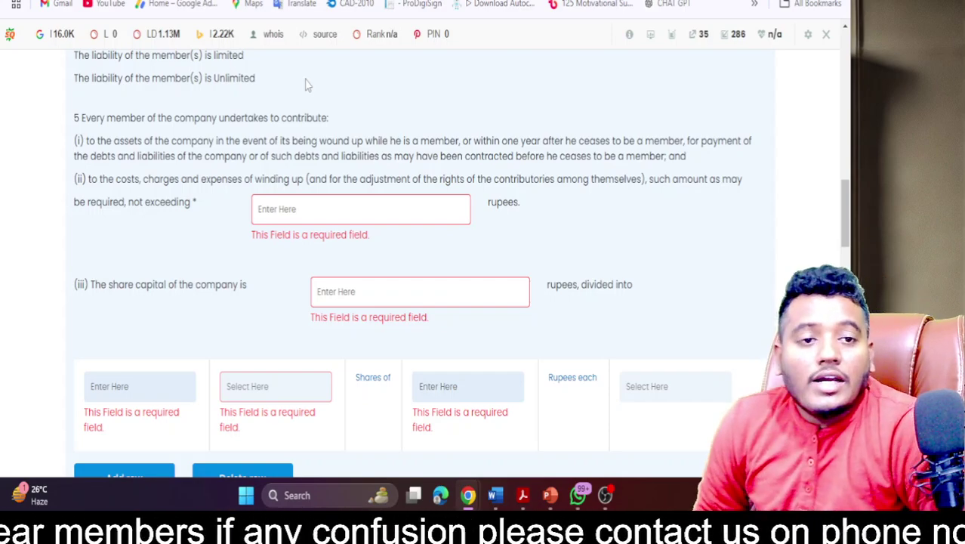
pyautogui.scroll(10, 319, 211)
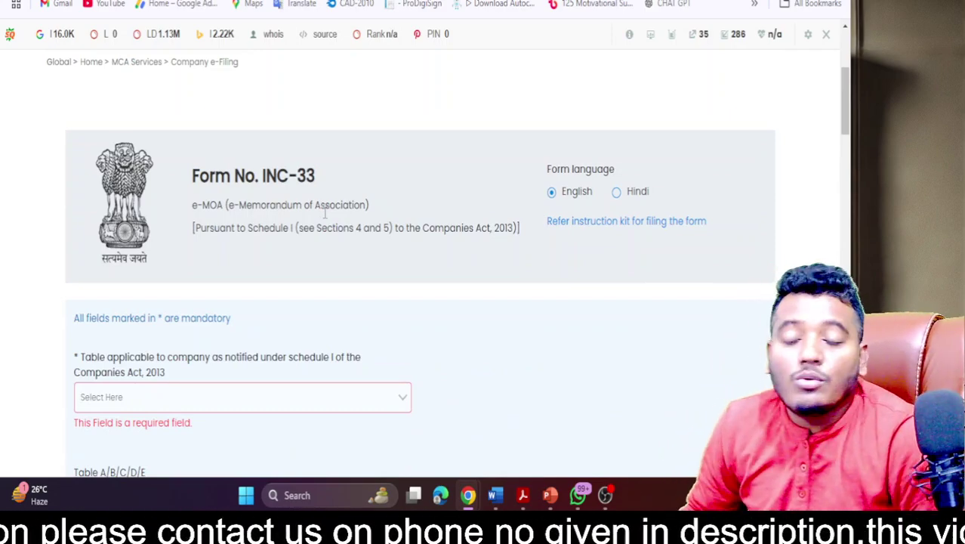
pyautogui.scroll(-20, 326, 214)
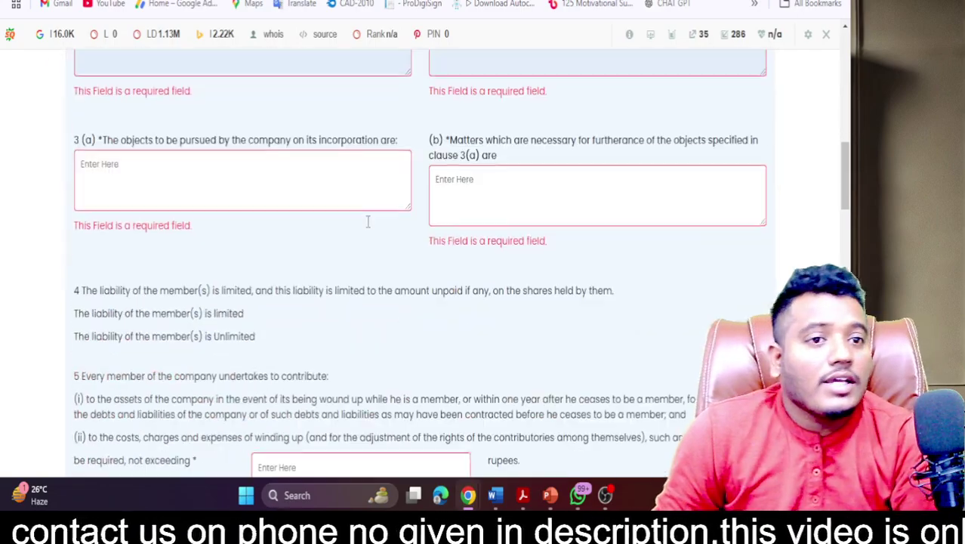